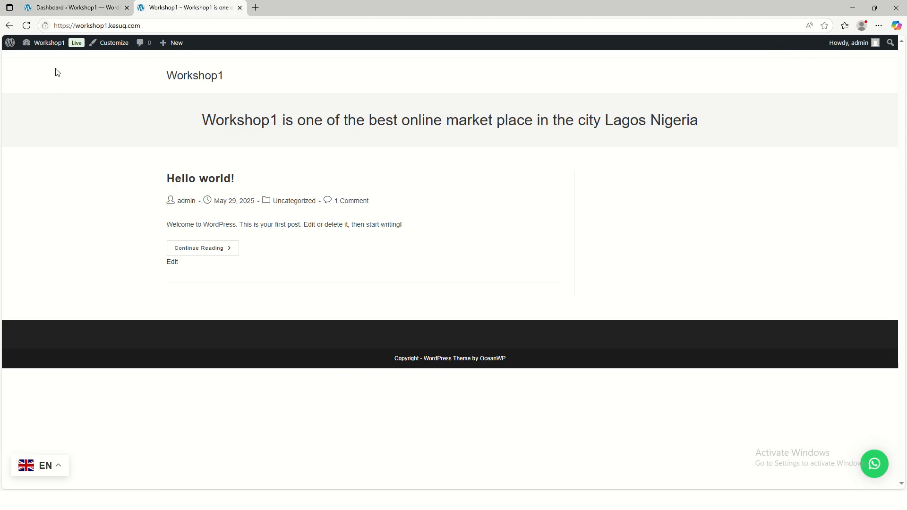
Reload the live site's front page and open the list of all pages in the admin dashboard
{"action": "left_click", "coordinate": [27, 25]}
{"action": "left_click", "coordinate": [69, 8]}
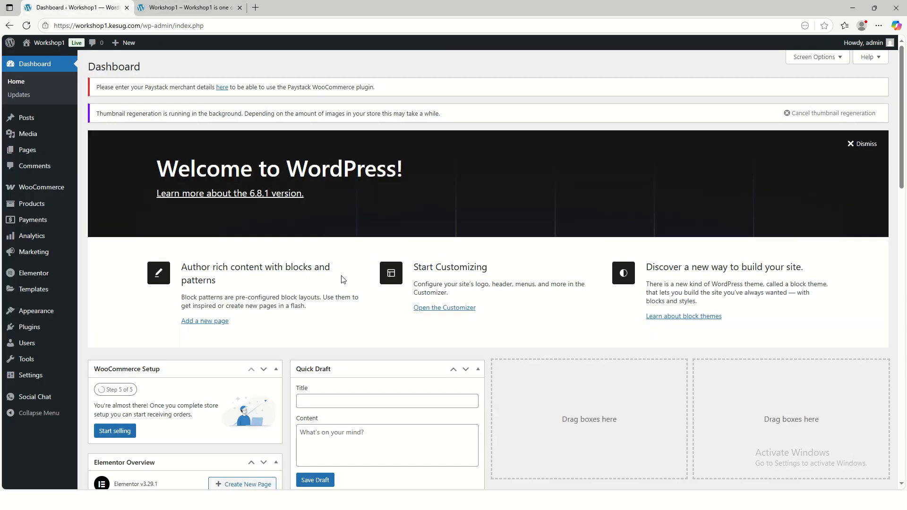
{"action": "mouse_move", "coordinate": [38, 156]}
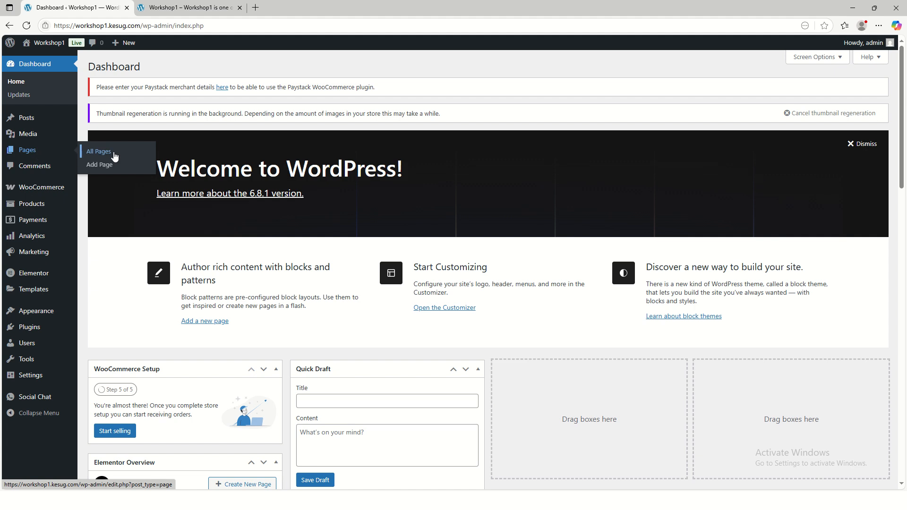
{"action": "left_click", "coordinate": [114, 156]}
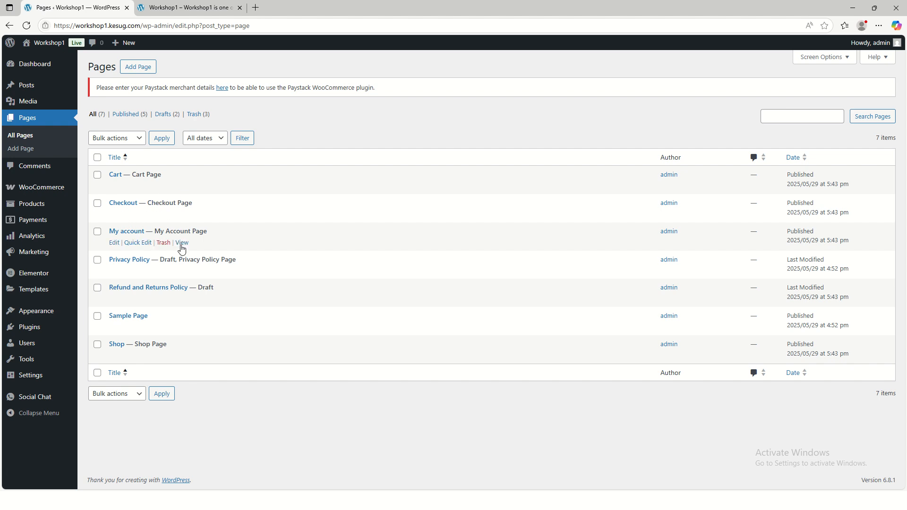
Create a page titled Home with the Elementor Full Width template and publish it
{"action": "mouse_move", "coordinate": [45, 192]}
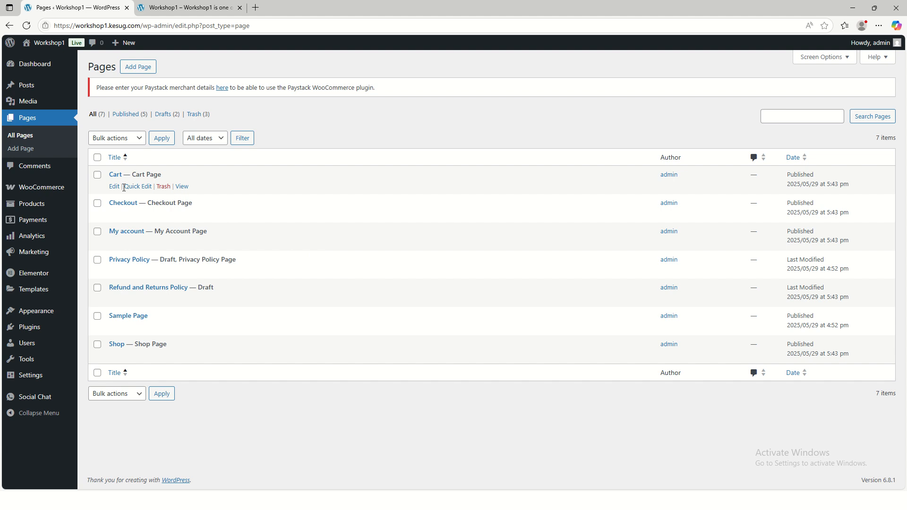
{"action": "left_click", "coordinate": [140, 71]}
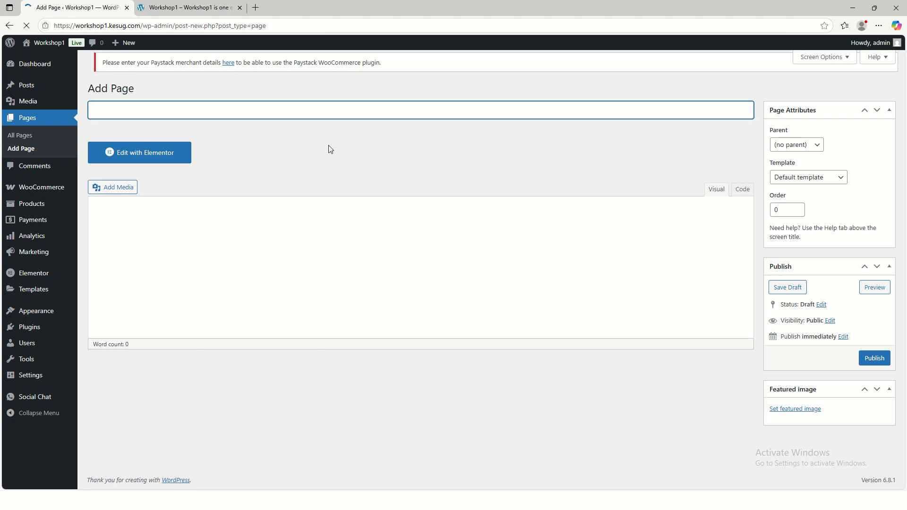
{"action": "type", "text": "Home"}
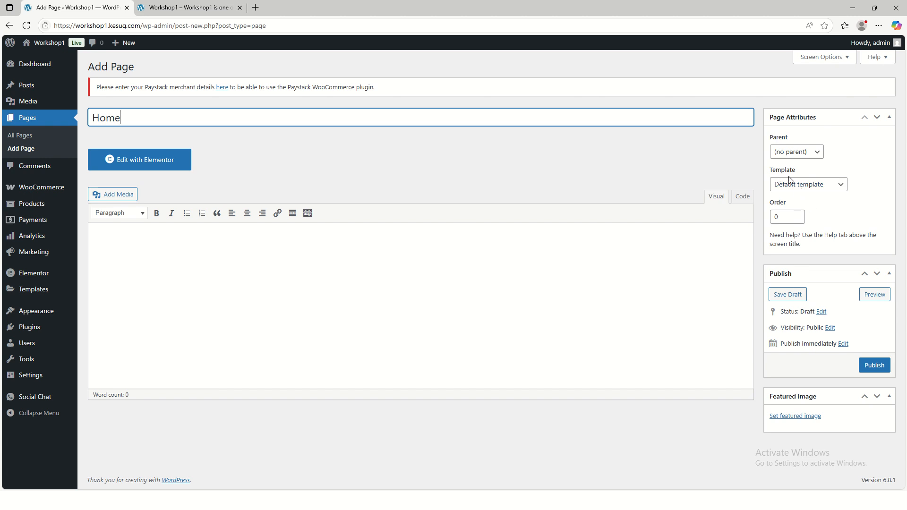
{"action": "left_click", "coordinate": [819, 188]}
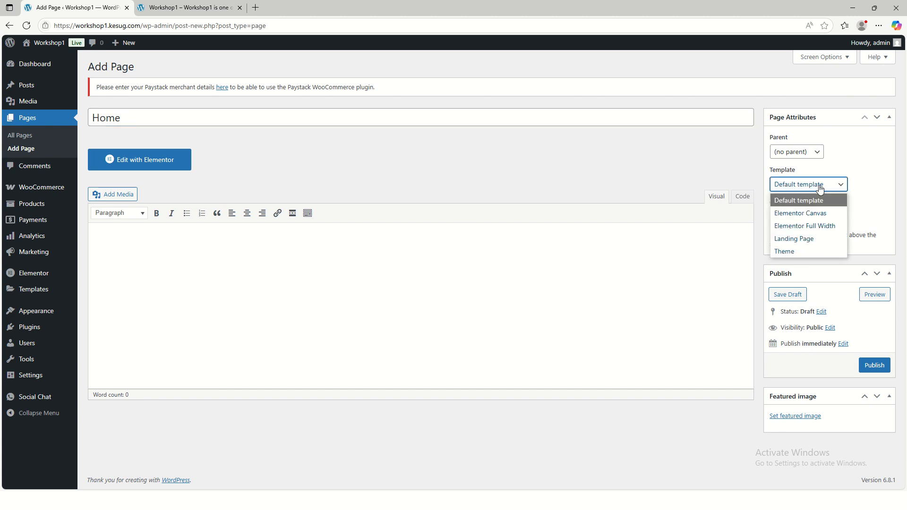
{"action": "left_click", "coordinate": [812, 228]}
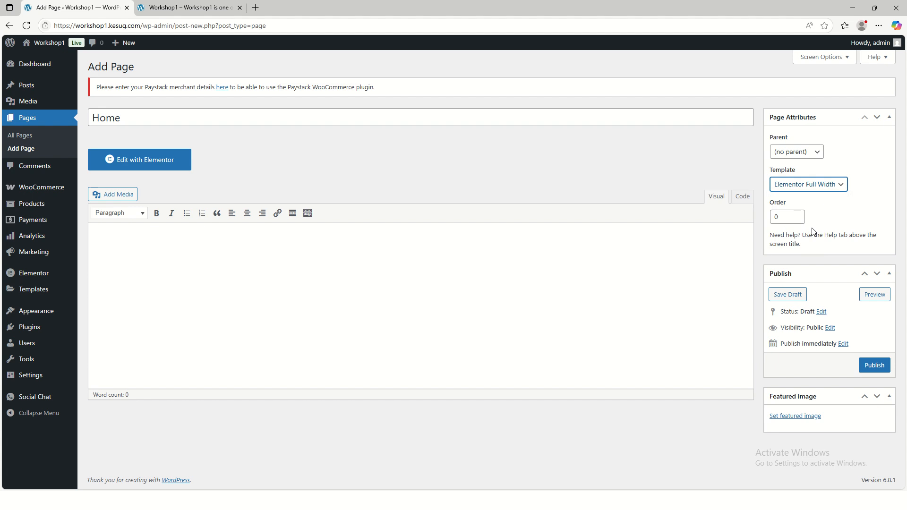
{"action": "left_click", "coordinate": [873, 371]}
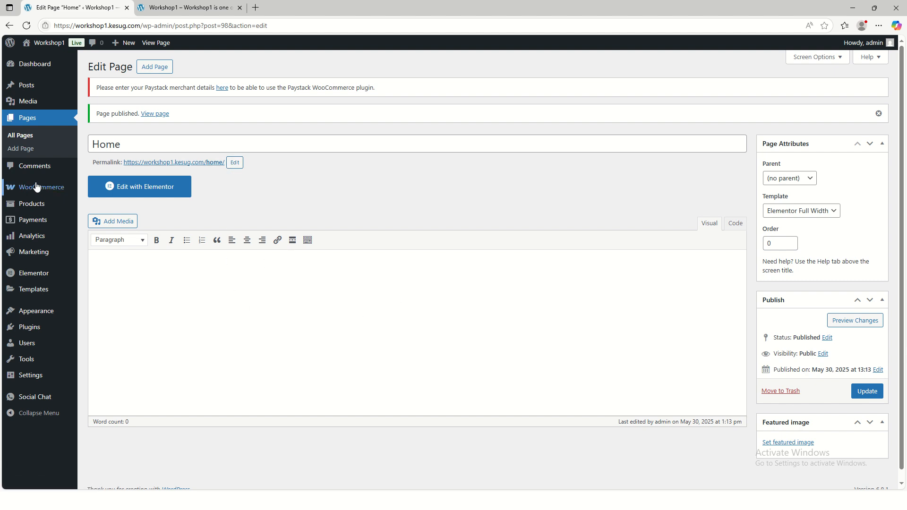
Add a page titled Contact with the Elementor Full Width template and publish it
{"action": "left_click", "coordinate": [156, 69]}
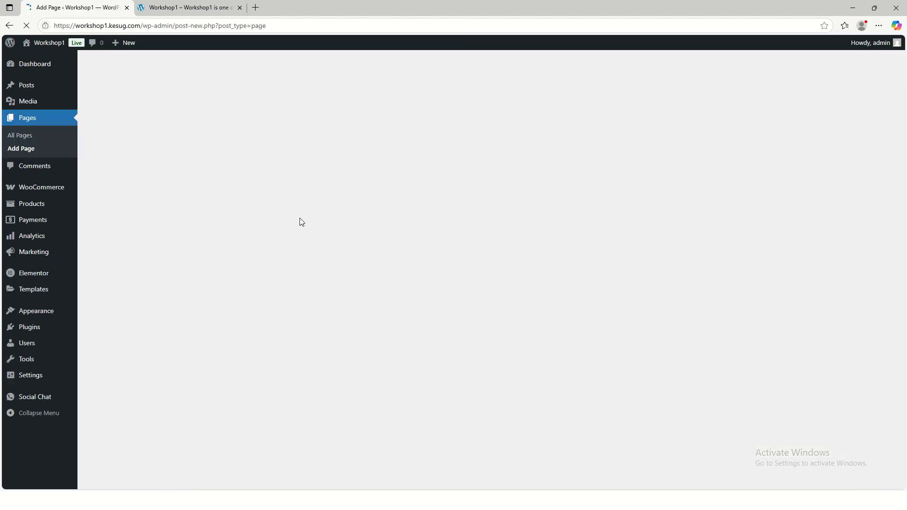
{"action": "type", "text": "Contact"}
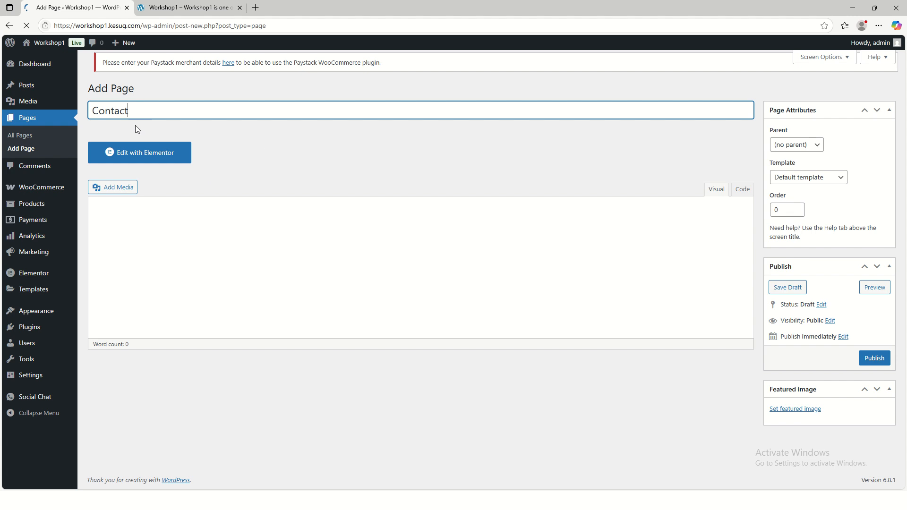
{"action": "left_click", "coordinate": [807, 179]}
{"action": "left_click", "coordinate": [809, 220]}
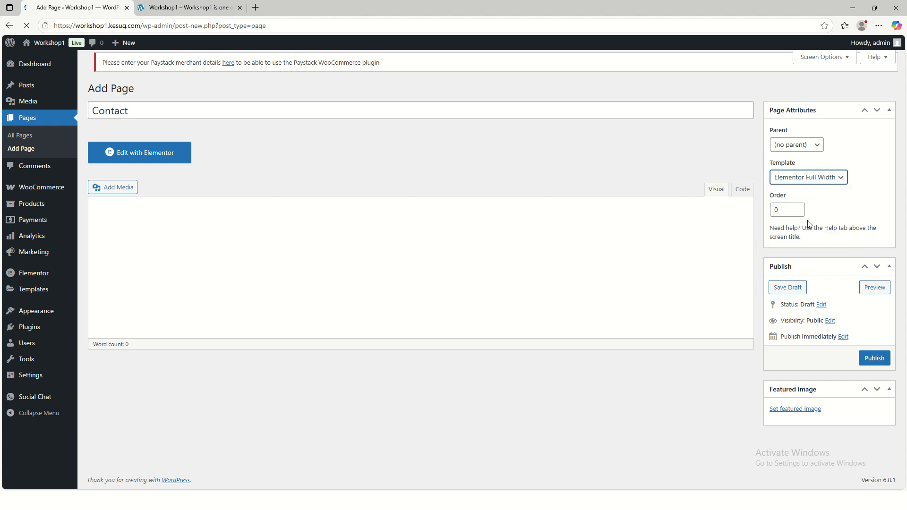
{"action": "left_click", "coordinate": [868, 367]}
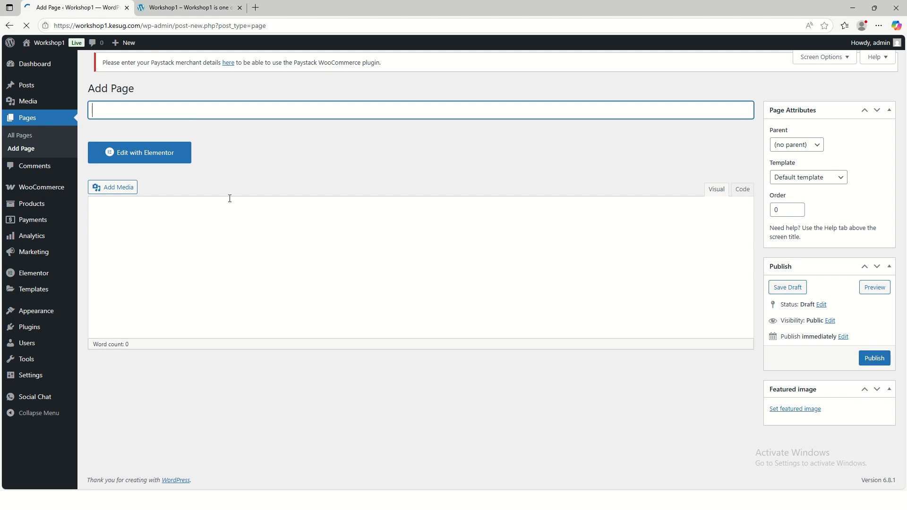
Add a page titled About with the Elementor Full Width template and publish it
{"action": "type", "text": "About"}
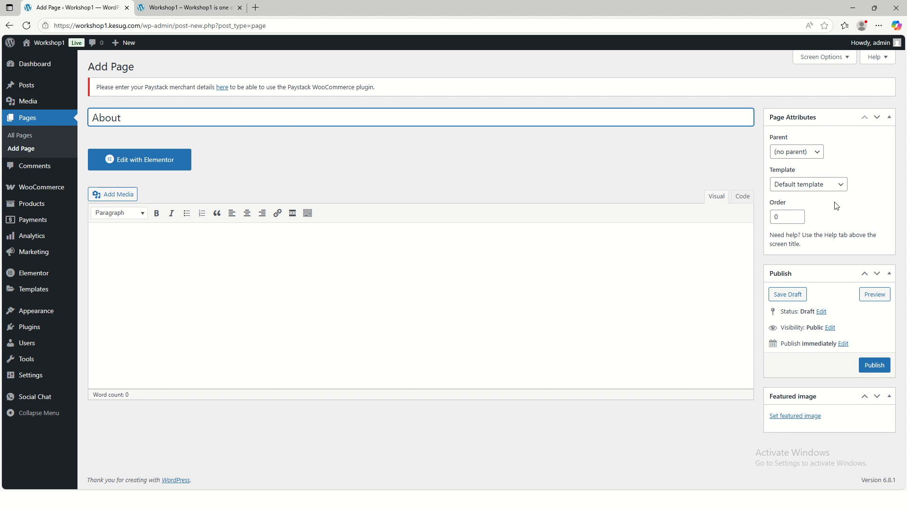
{"action": "left_click", "coordinate": [827, 186]}
{"action": "left_click", "coordinate": [819, 227]}
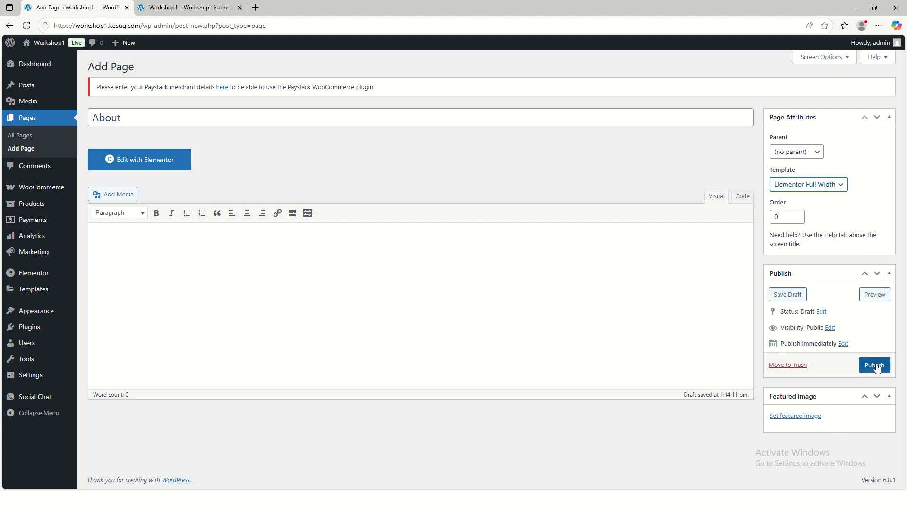
{"action": "left_click", "coordinate": [872, 366]}
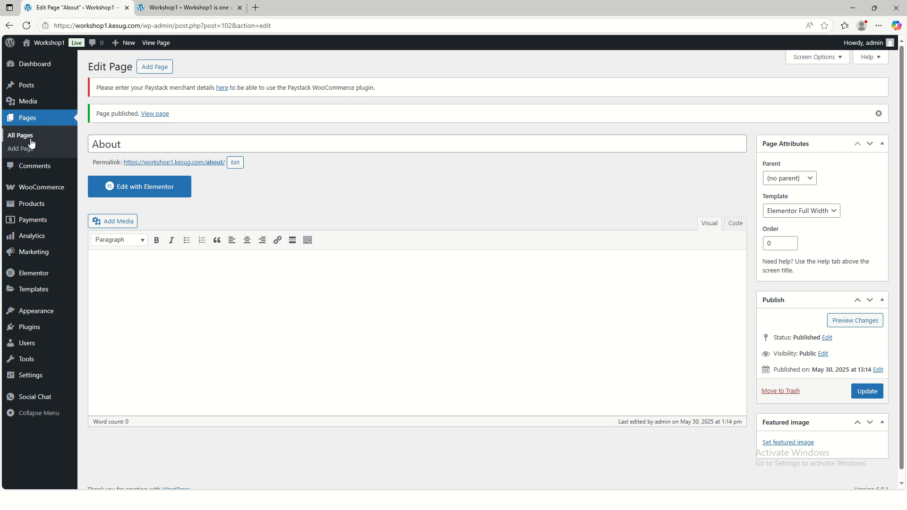
Examine the About page's title and template choices in Quick Edit from the list of all pages, without saving
{"action": "left_click", "coordinate": [30, 138]}
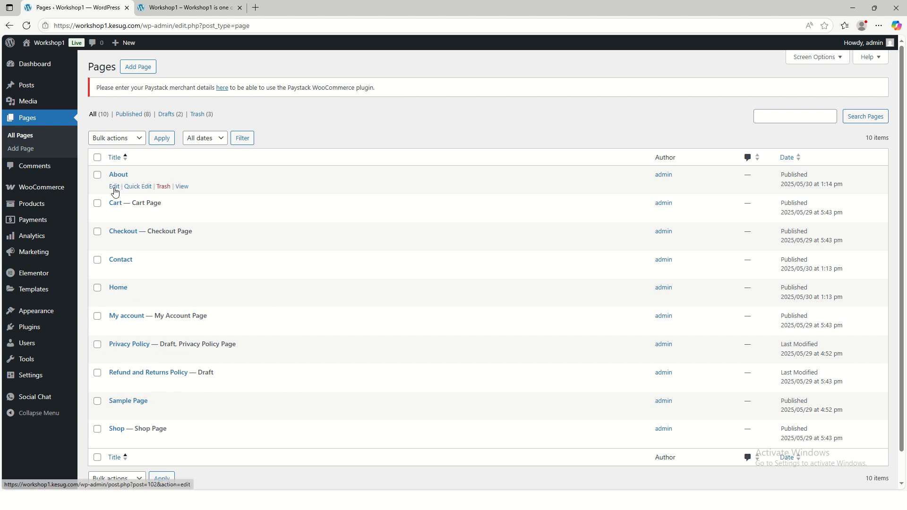
{"action": "left_click", "coordinate": [138, 187]}
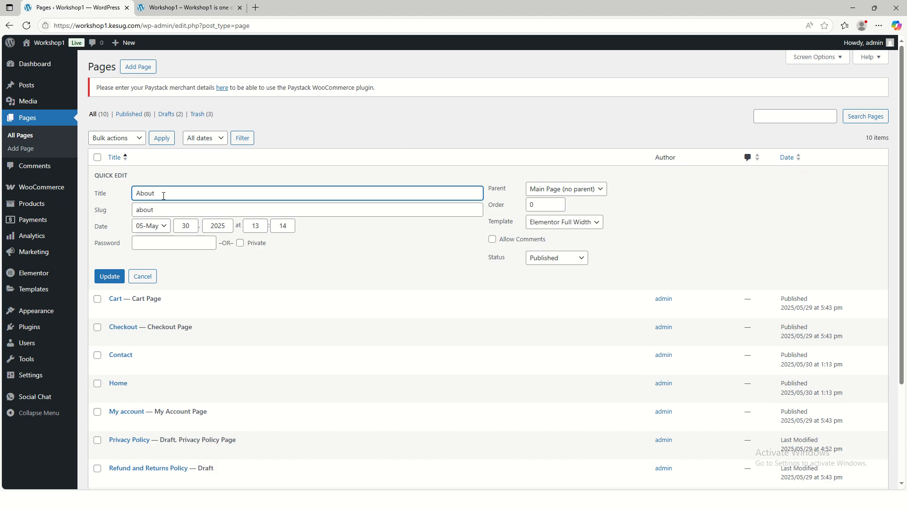
{"action": "left_click_drag", "start_coordinate": [160, 194], "coordinate": [124, 195]}
{"action": "left_click", "coordinate": [587, 224]}
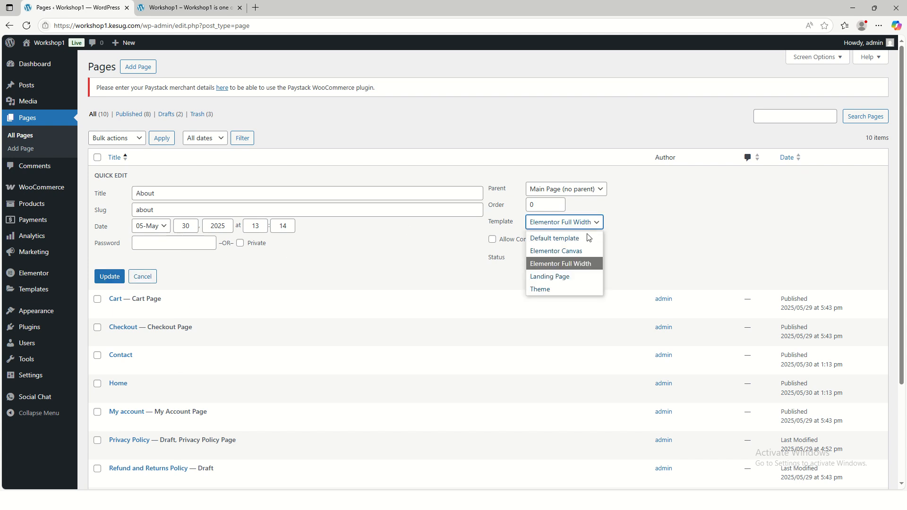
{"action": "left_click", "coordinate": [633, 230]}
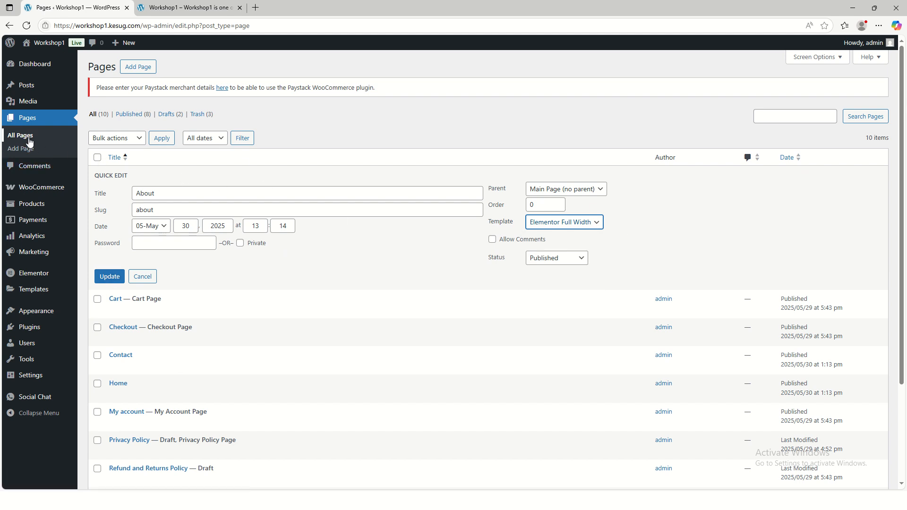
{"action": "left_click", "coordinate": [47, 150]}
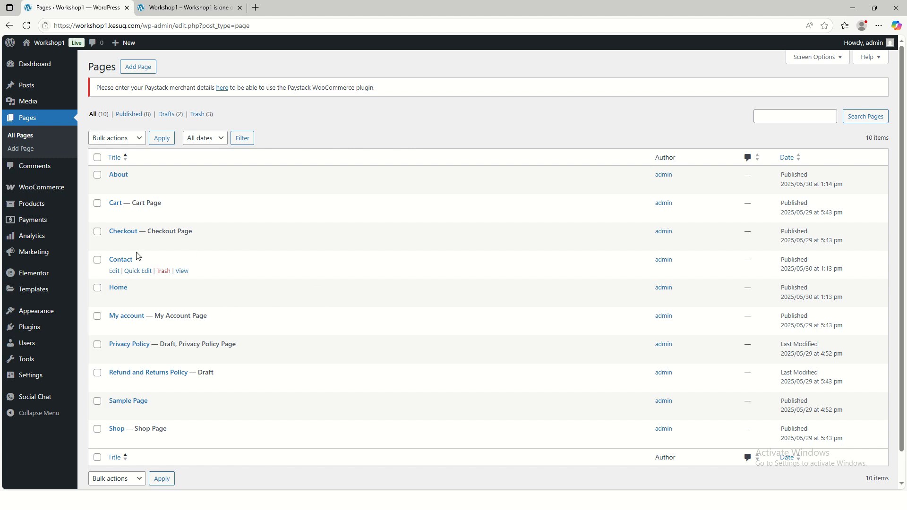
Reload the live site's front page to check its header for navigation, and return to the admin pages list
{"action": "left_click", "coordinate": [189, 7]}
{"action": "left_click", "coordinate": [31, 28]}
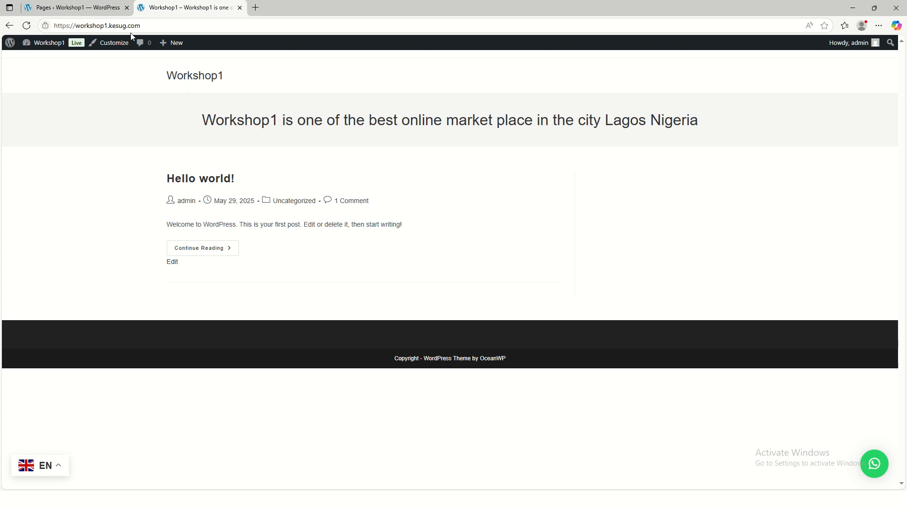
{"action": "left_click", "coordinate": [78, 8]}
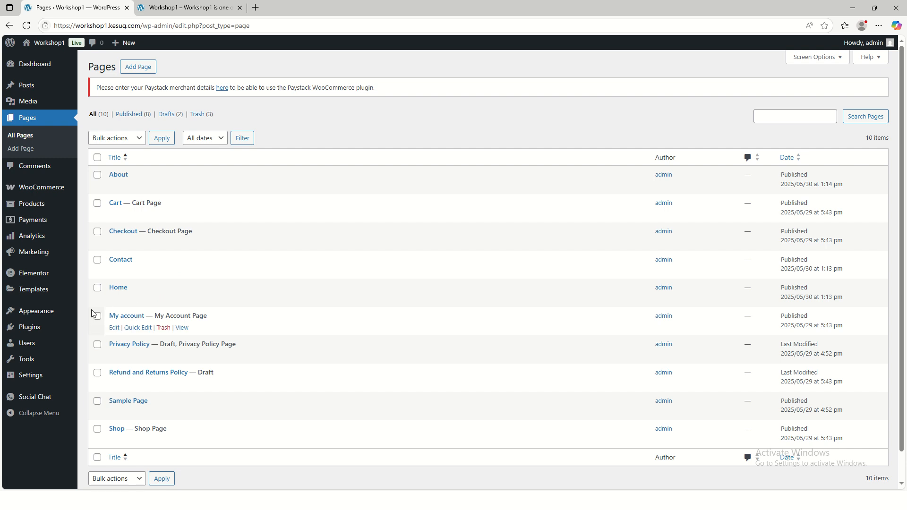
Create a navigation menu named Main-Menu assigned to the Main display location, checking that location on the live site's header
{"action": "mouse_move", "coordinate": [58, 314]}
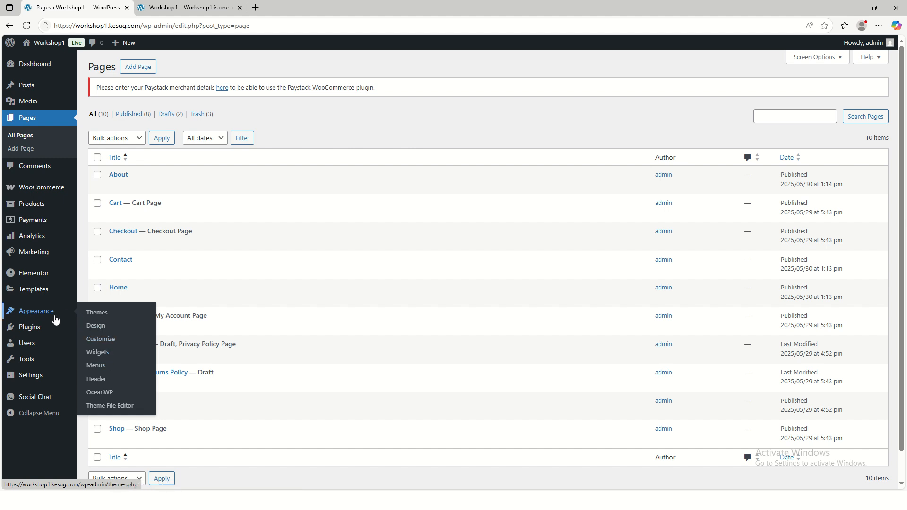
{"action": "left_click", "coordinate": [96, 368]}
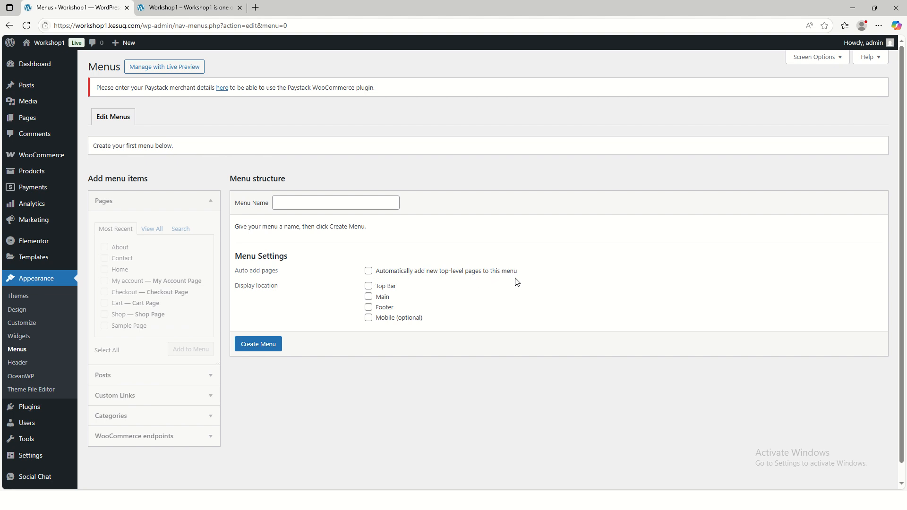
{"action": "left_click", "coordinate": [369, 298]}
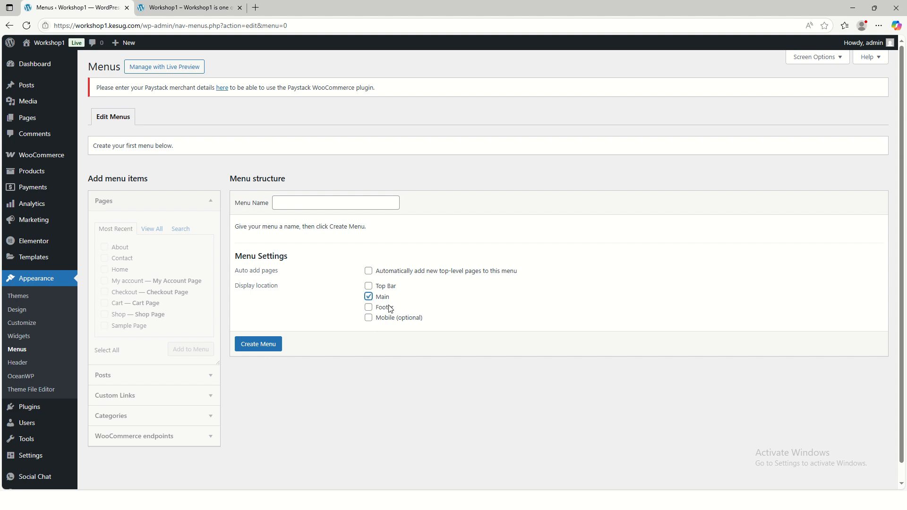
{"action": "left_click", "coordinate": [201, 11]}
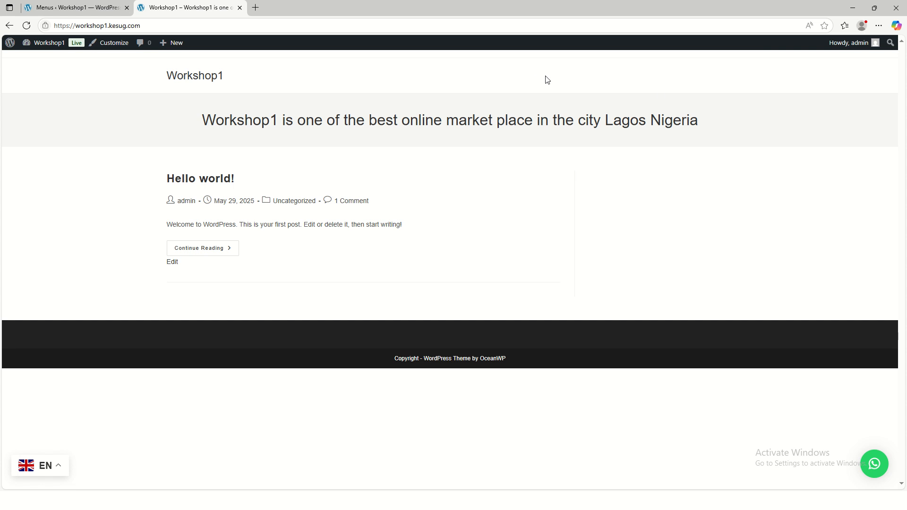
{"action": "left_click", "coordinate": [83, 13]}
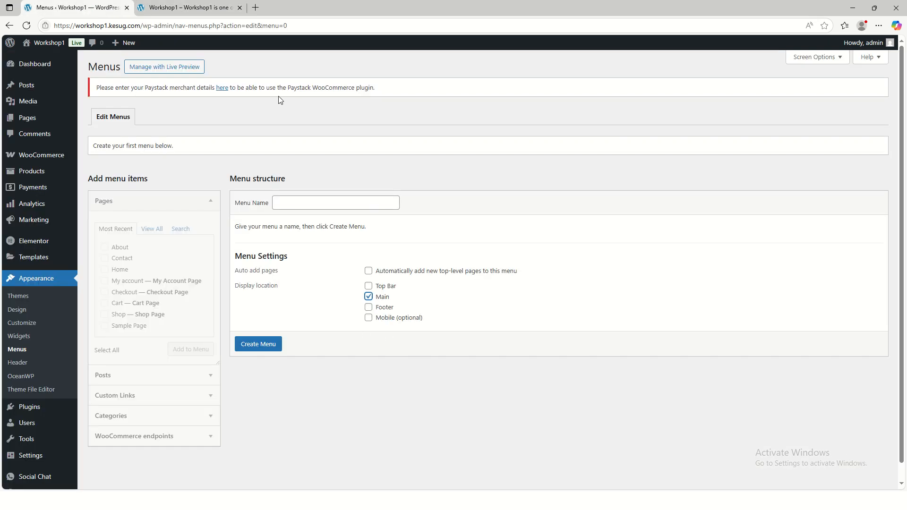
{"action": "left_click", "coordinate": [189, 8]}
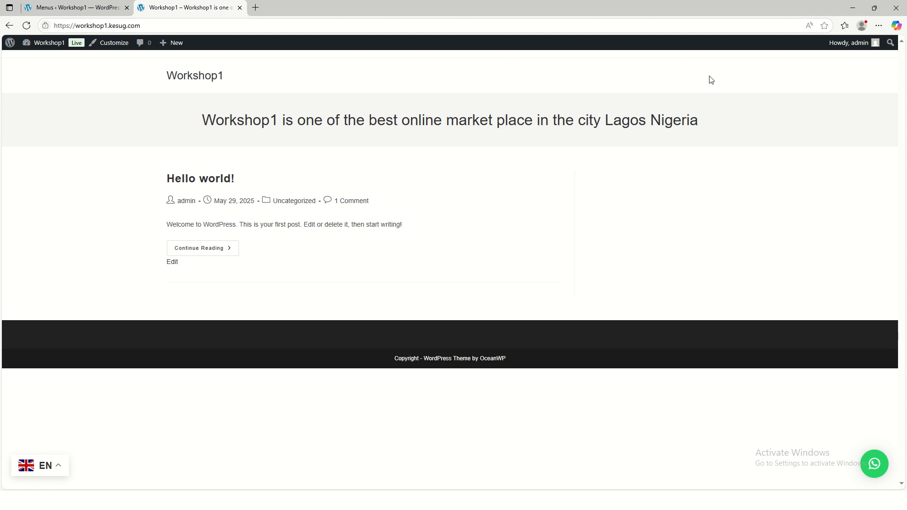
{"action": "left_click", "coordinate": [107, 10]}
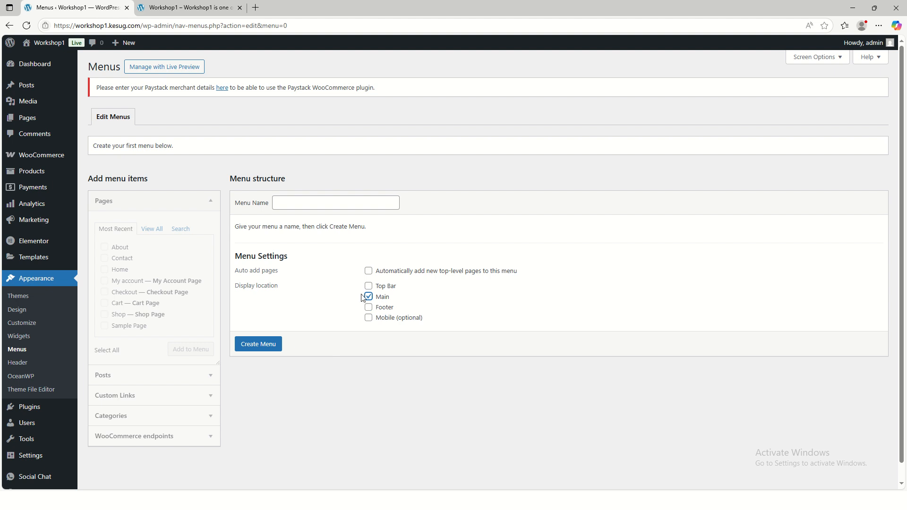
{"action": "left_click", "coordinate": [292, 203]}
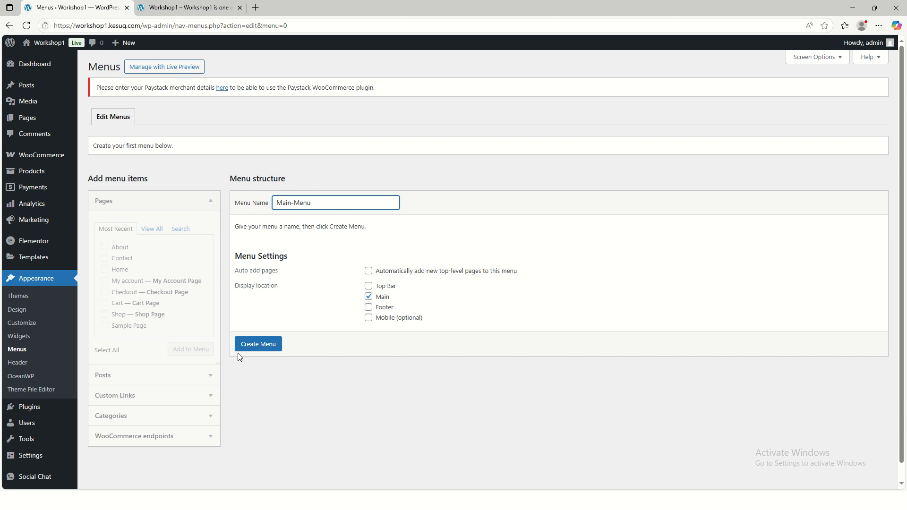
{"action": "left_click", "coordinate": [271, 346]}
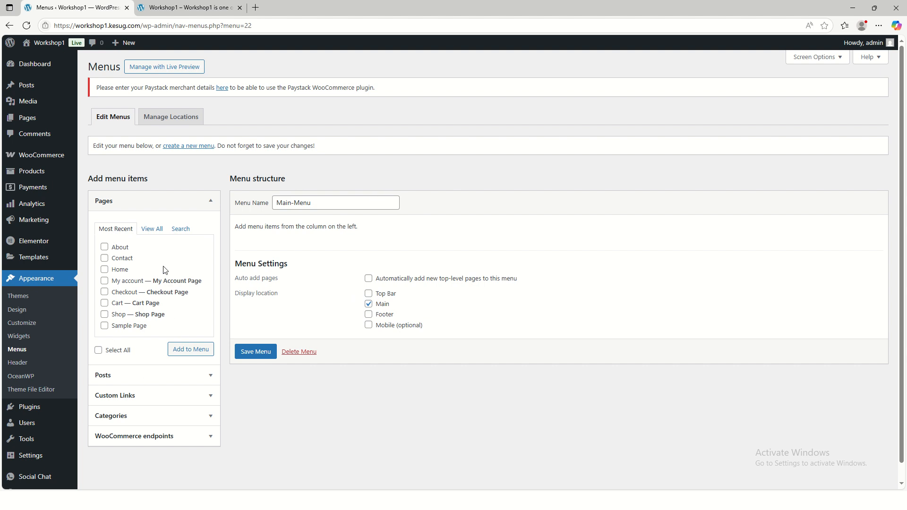
Compare the full list of pages with the most recent ones available as items for Main-Menu
{"action": "left_click", "coordinate": [152, 229]}
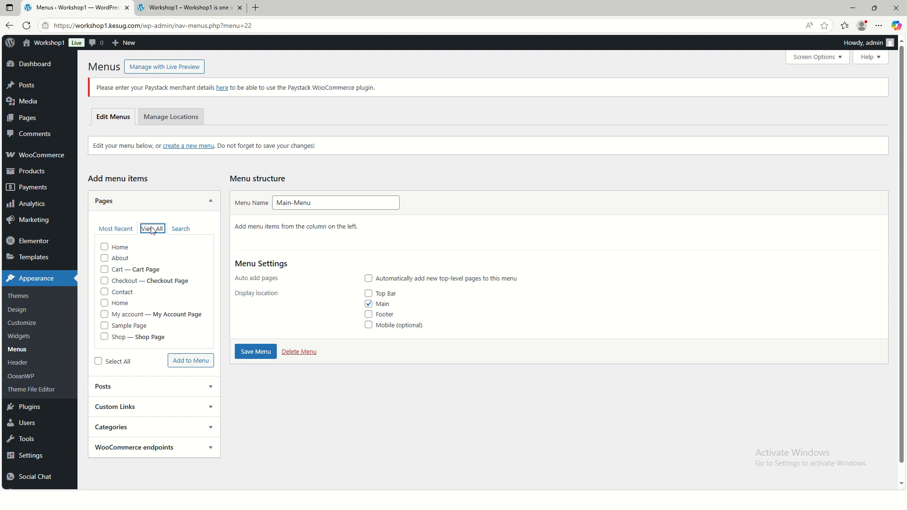
{"action": "scroll", "coordinate": [129, 306], "scroll_direction": "down", "scroll_amount": 1}
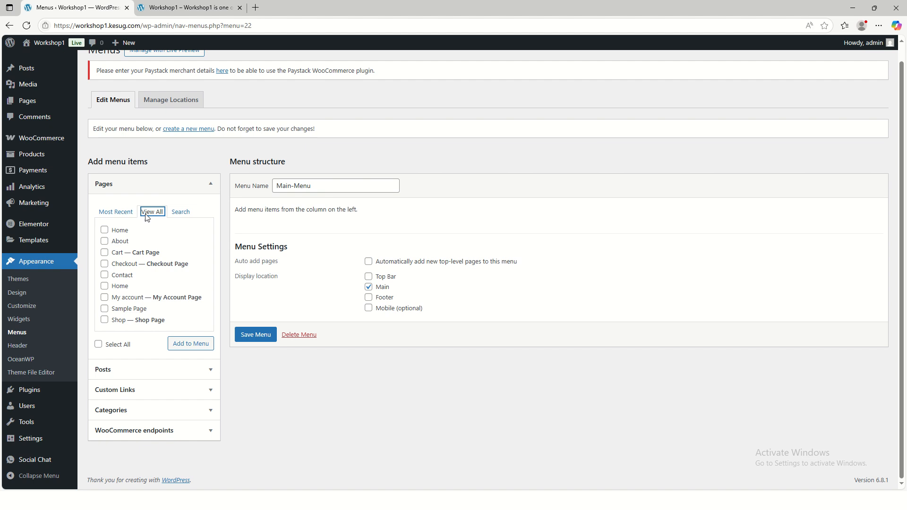
{"action": "left_click", "coordinate": [116, 212]}
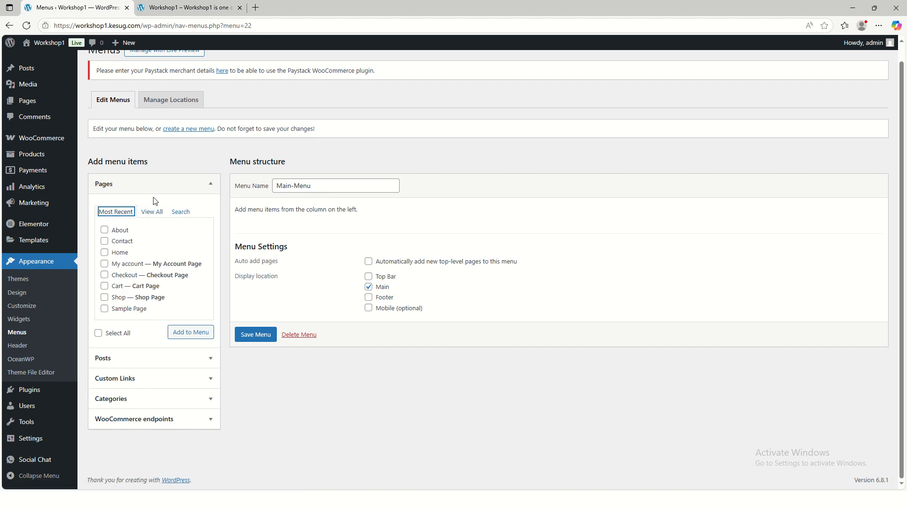
Add the Home custom link and the About, Contact, Home and Shop pages to Main-Menu from all pages, and save the menu
{"action": "left_click", "coordinate": [152, 212]}
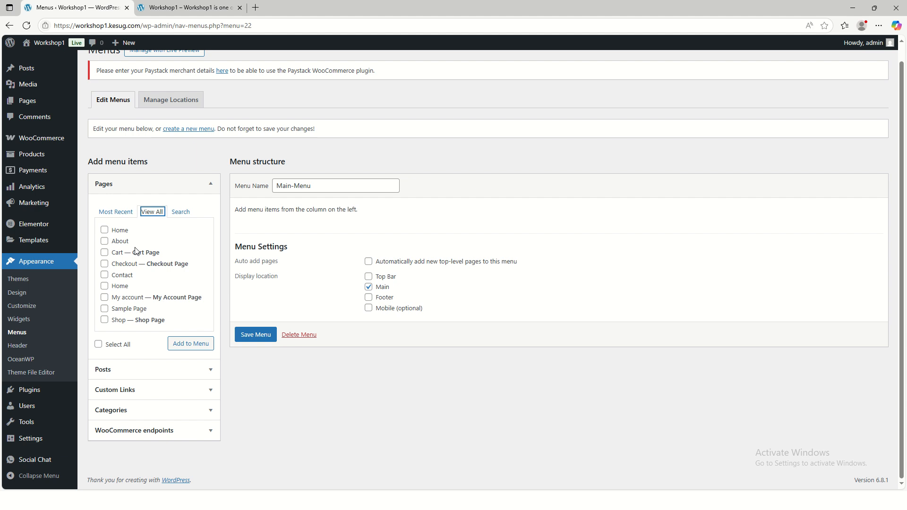
{"action": "left_click", "coordinate": [105, 230]}
{"action": "left_click", "coordinate": [105, 241]}
{"action": "left_click", "coordinate": [104, 276]}
{"action": "left_click", "coordinate": [104, 287]}
{"action": "left_click", "coordinate": [104, 320]}
{"action": "left_click", "coordinate": [192, 345]}
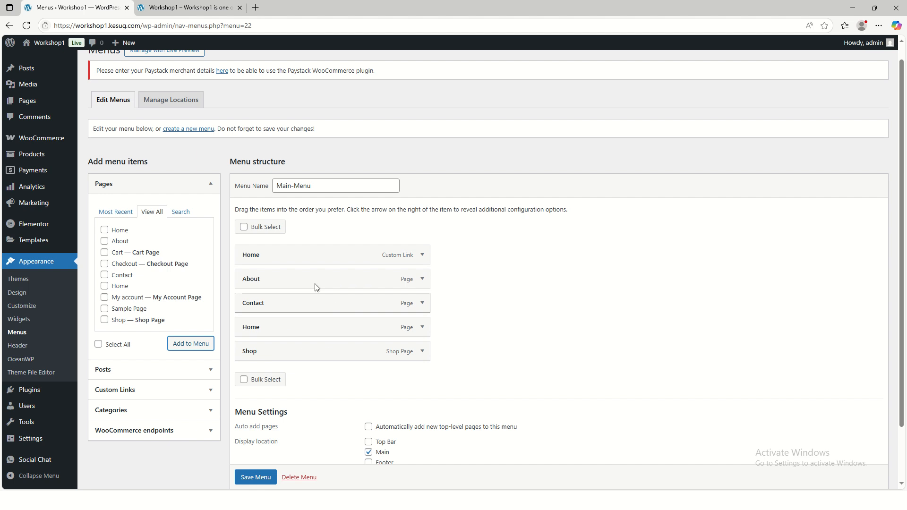
{"action": "scroll", "coordinate": [305, 354], "scroll_direction": "down", "scroll_amount": 1}
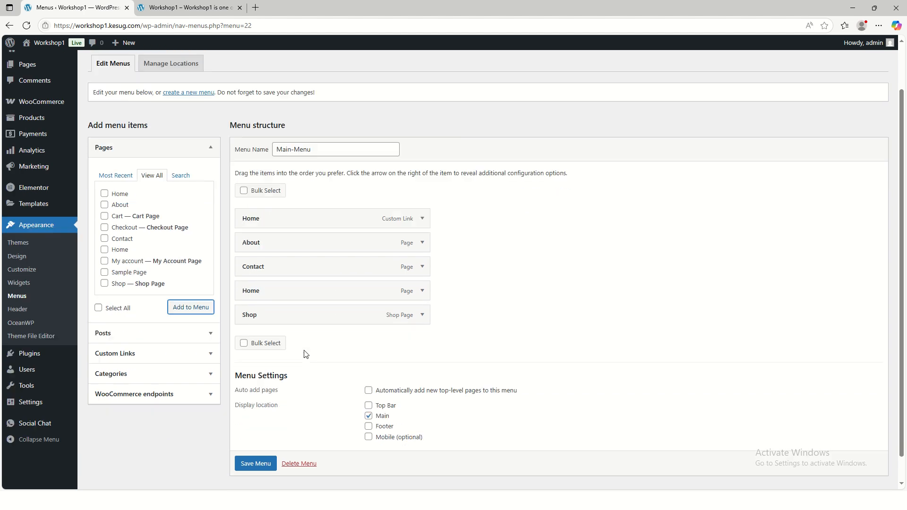
{"action": "left_click", "coordinate": [260, 454]}
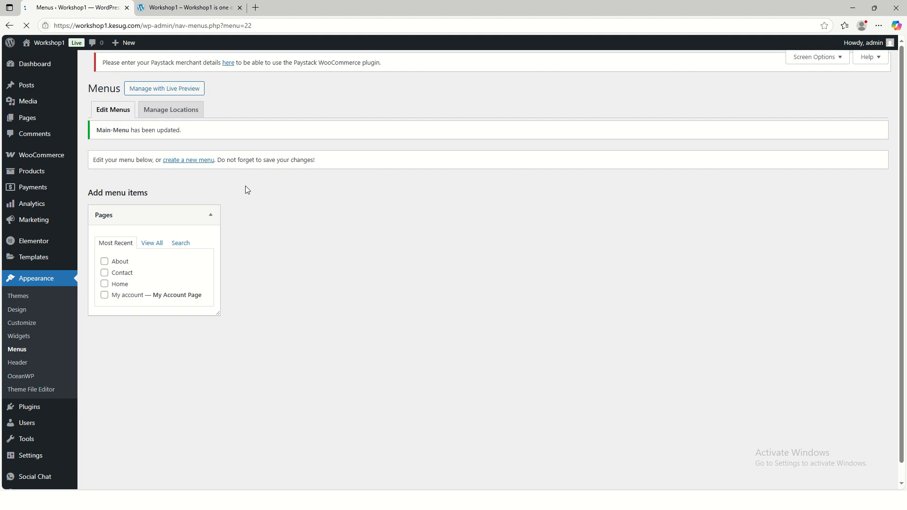
Reload the live site's front page and check the navigation links in its header
{"action": "left_click", "coordinate": [187, 8]}
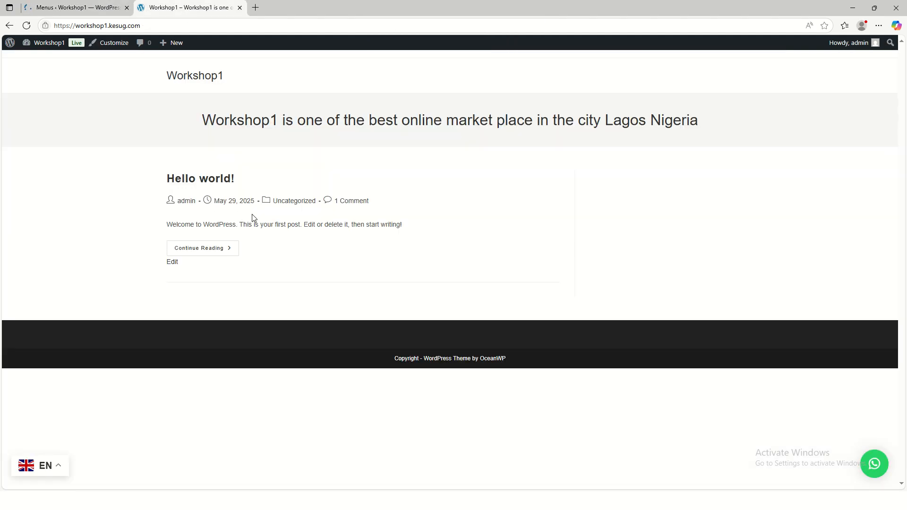
{"action": "left_click", "coordinate": [27, 25]}
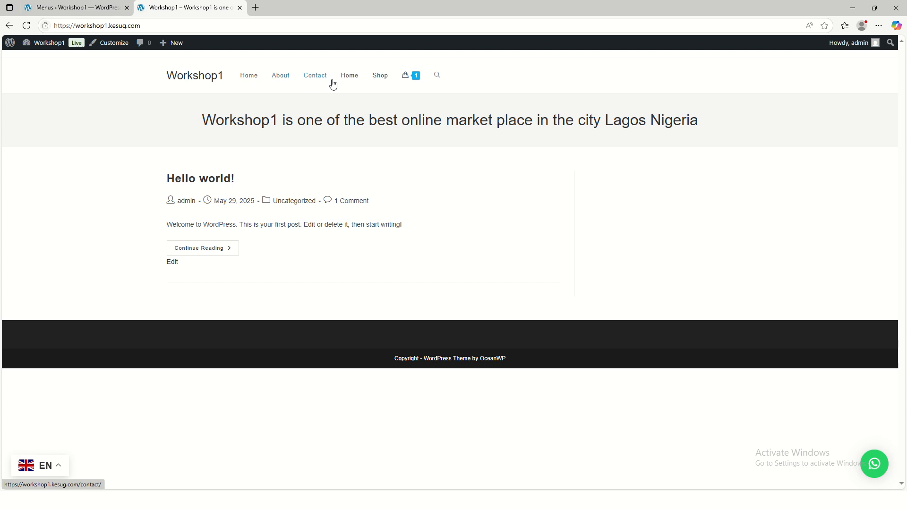
{"action": "mouse_move", "coordinate": [395, 84]}
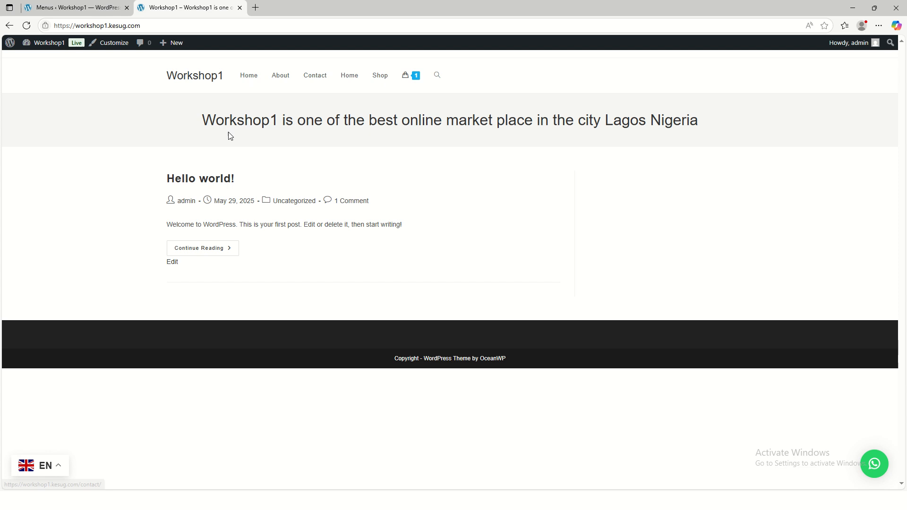
Remove the duplicate Home page item between Contact and Shop from Main-Menu and save the menu
{"action": "left_click", "coordinate": [81, 8]}
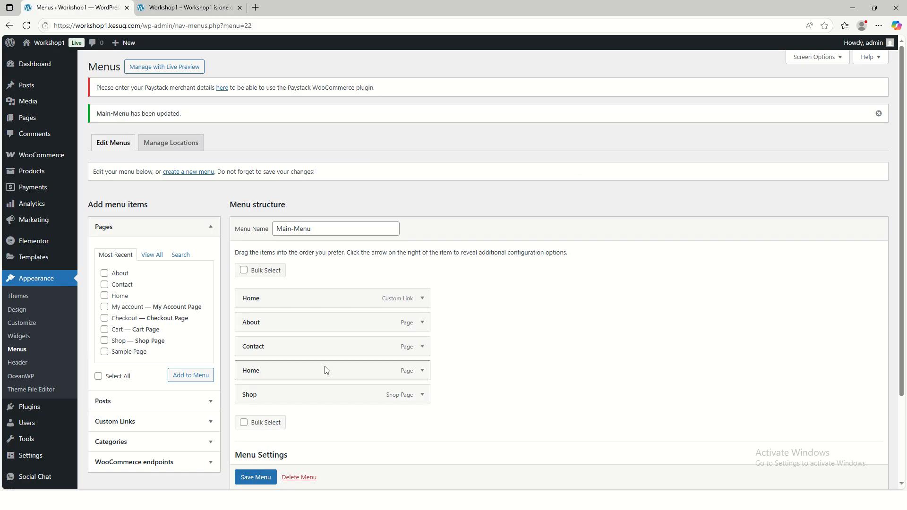
{"action": "scroll", "coordinate": [331, 366], "scroll_direction": "down", "scroll_amount": 2}
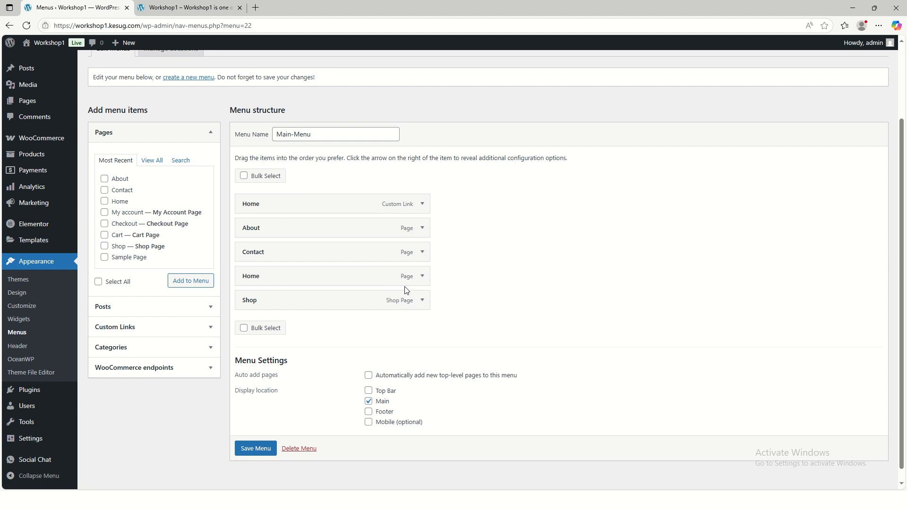
{"action": "left_click", "coordinate": [421, 277]}
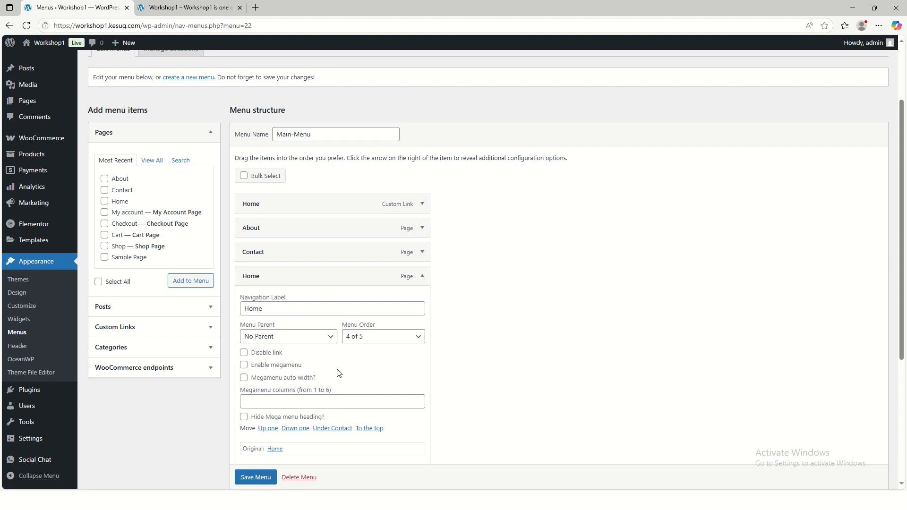
{"action": "scroll", "coordinate": [340, 371], "scroll_direction": "down", "scroll_amount": 3}
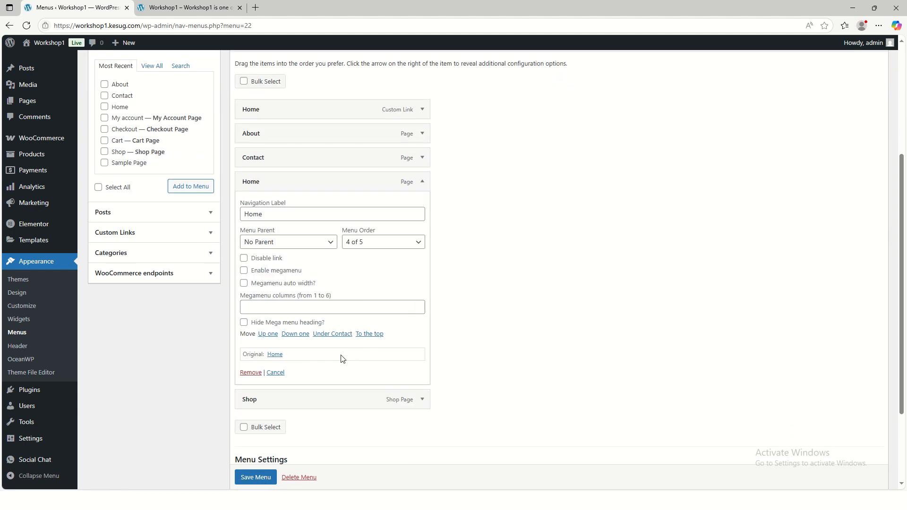
{"action": "left_click", "coordinate": [250, 325]}
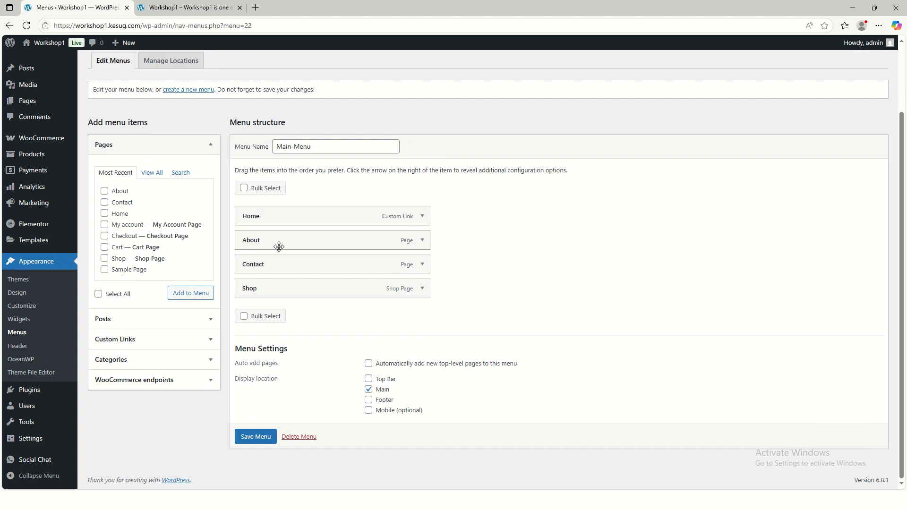
{"action": "left_click", "coordinate": [251, 438]}
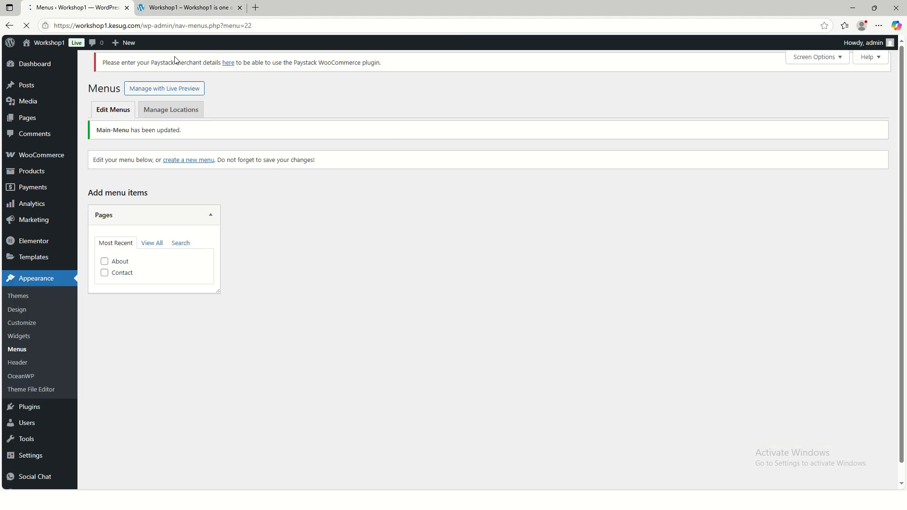
Reload the live site's front page and compare the order of its header links with Main-Menu's structure
{"action": "left_click", "coordinate": [169, 14]}
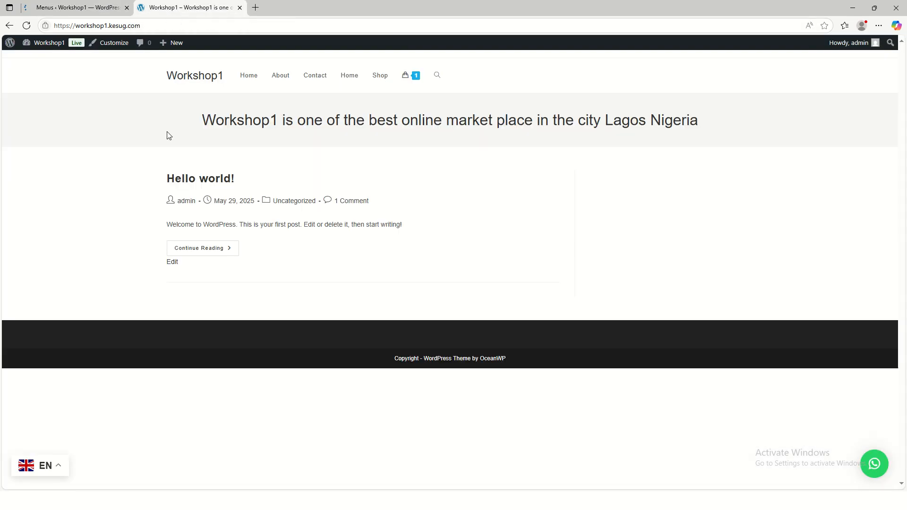
{"action": "left_click", "coordinate": [27, 26]}
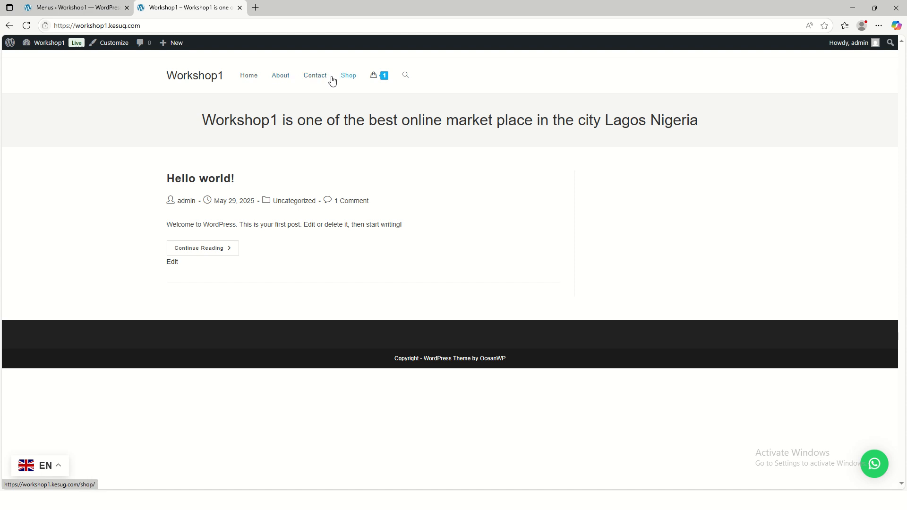
{"action": "mouse_move", "coordinate": [385, 78]}
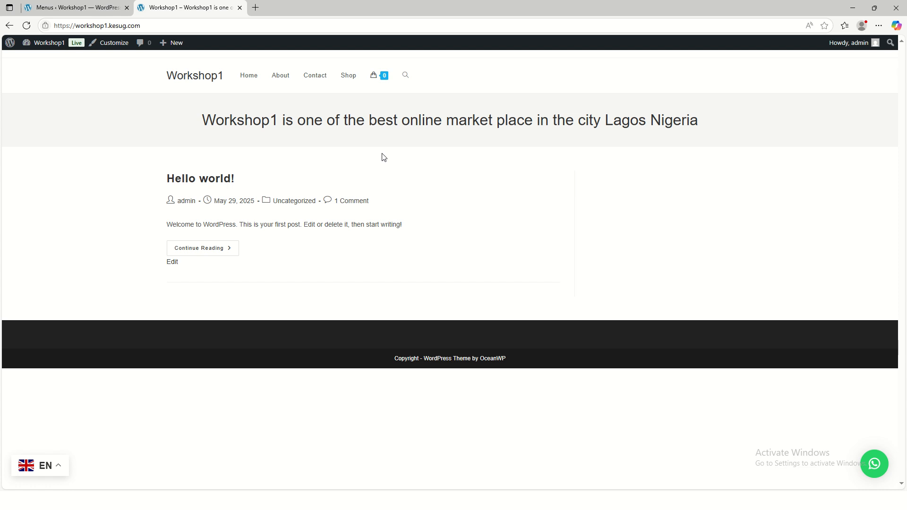
{"action": "left_click", "coordinate": [75, 8]}
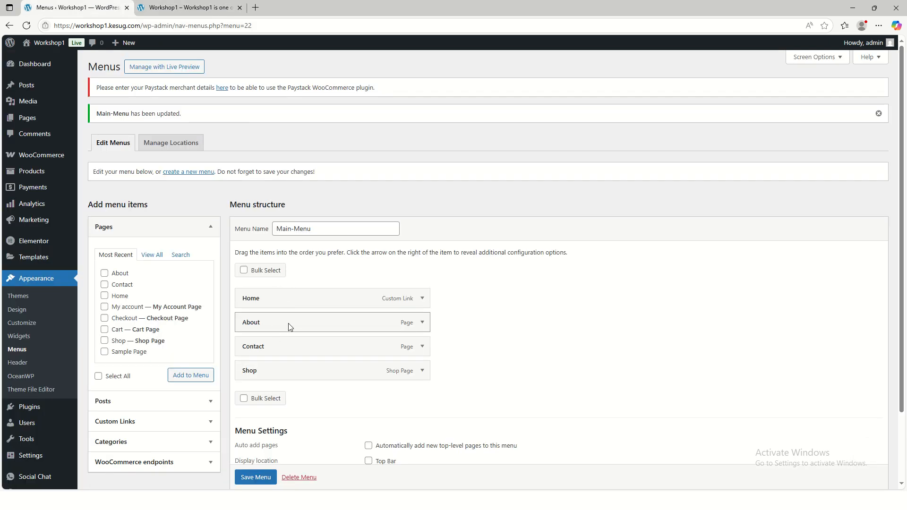
{"action": "left_click", "coordinate": [189, 7]}
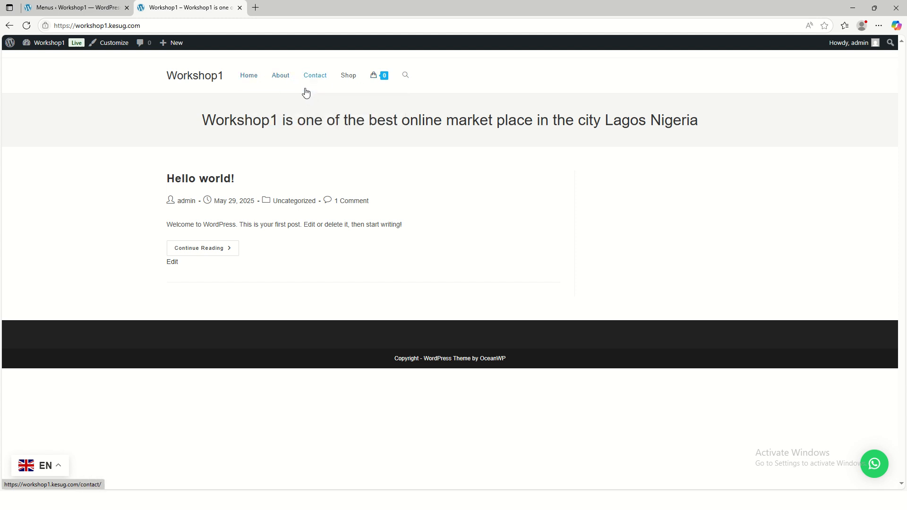
Move Shop directly below Home in Main-Menu, save the menu, and check the order in the reloaded live site's header
{"action": "left_click", "coordinate": [76, 8]}
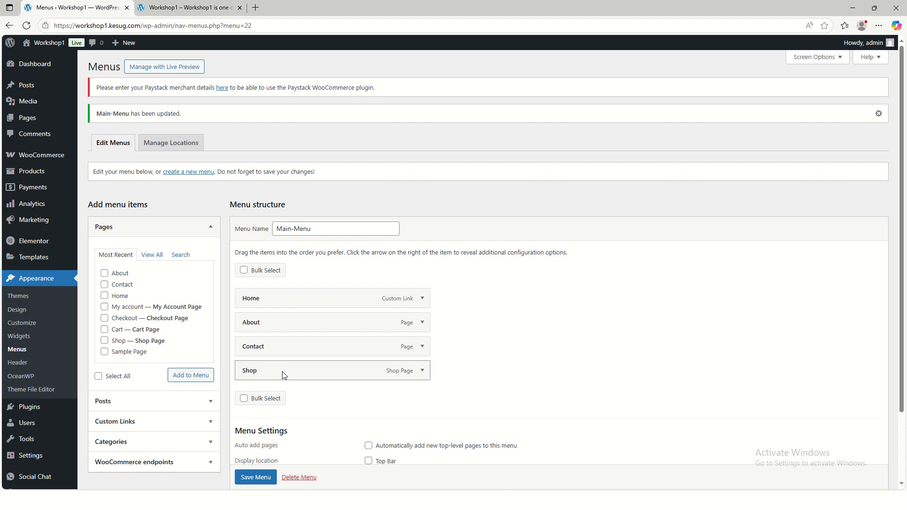
{"action": "left_click_drag", "start_coordinate": [283, 375], "coordinate": [288, 325]}
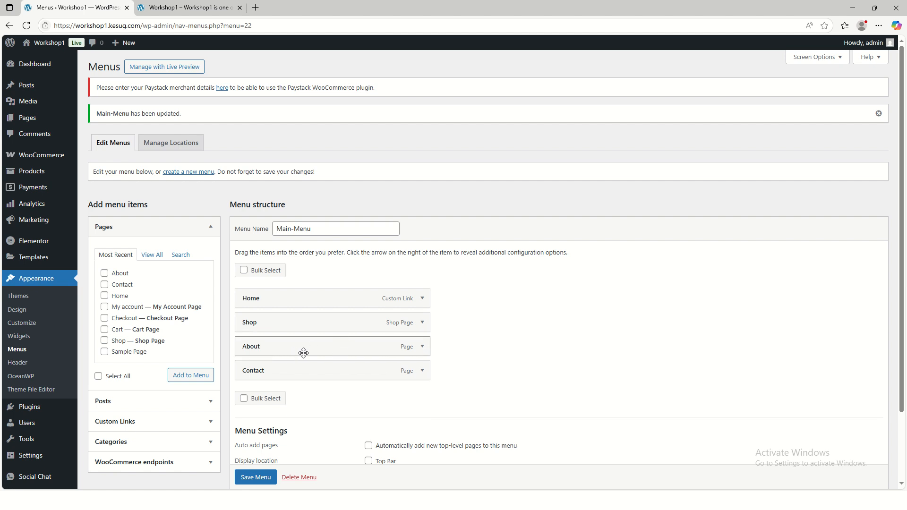
{"action": "scroll", "coordinate": [261, 456], "scroll_direction": "down", "scroll_amount": 2}
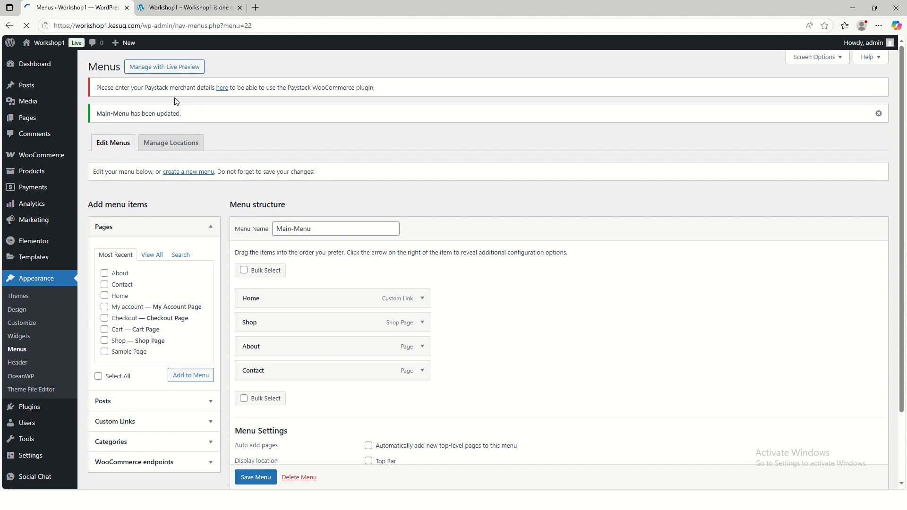
{"action": "left_click", "coordinate": [179, 9]}
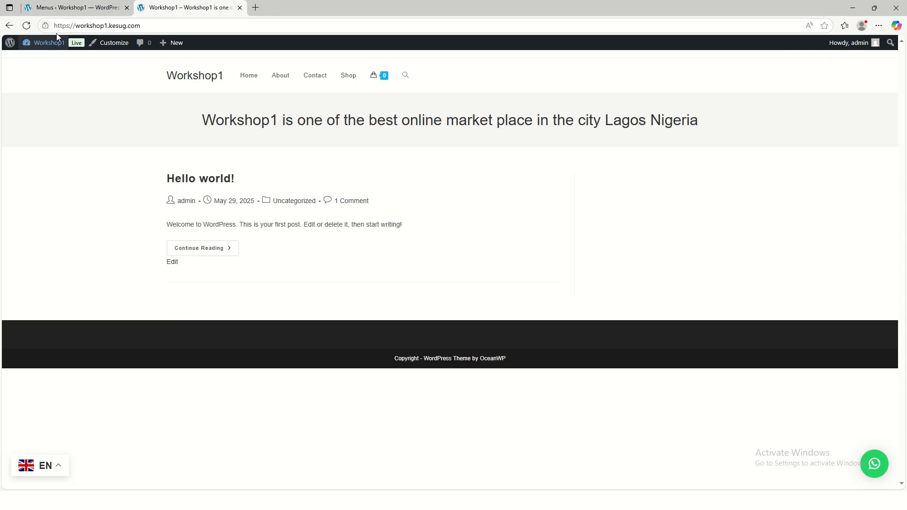
{"action": "left_click", "coordinate": [26, 26]}
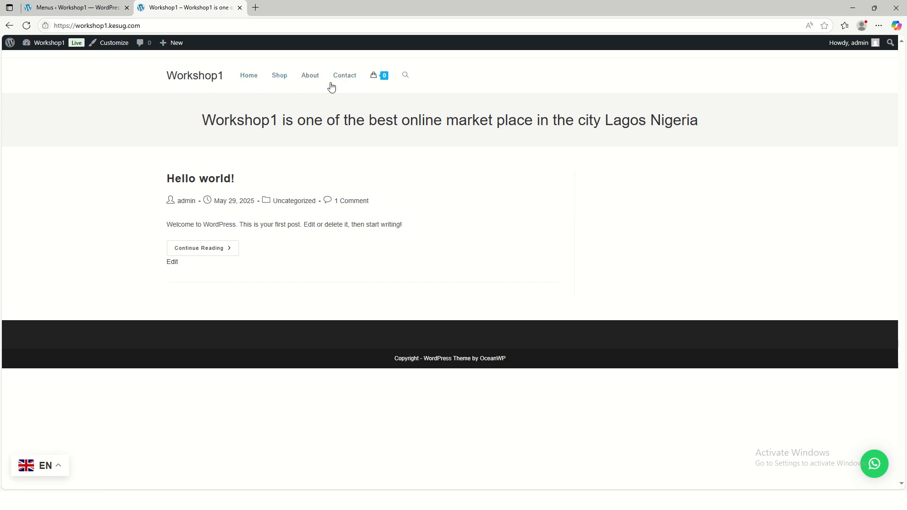
Return to the Main-Menu editor and open the custom link form with its URL and link text fields
{"action": "left_click", "coordinate": [85, 7]}
{"action": "scroll", "coordinate": [472, 352], "scroll_direction": "down", "scroll_amount": 2}
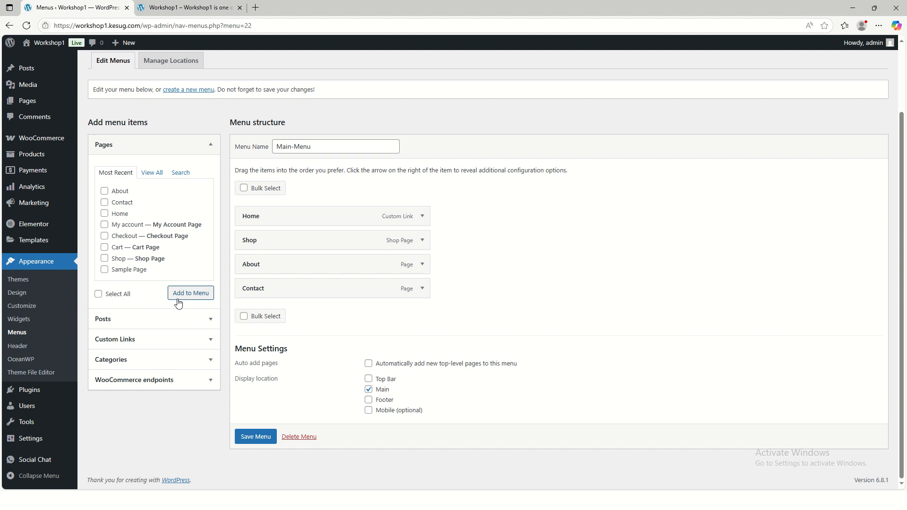
{"action": "left_click", "coordinate": [190, 341]}
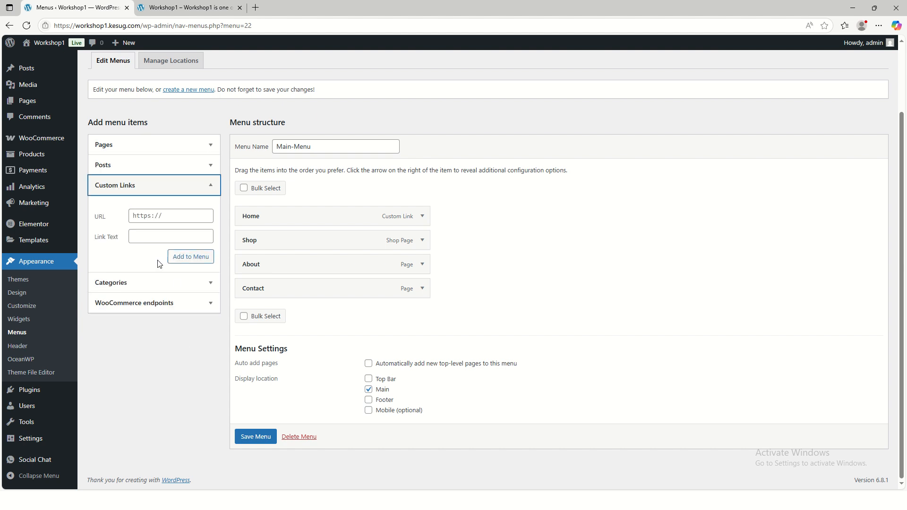
{"action": "left_click", "coordinate": [188, 217]}
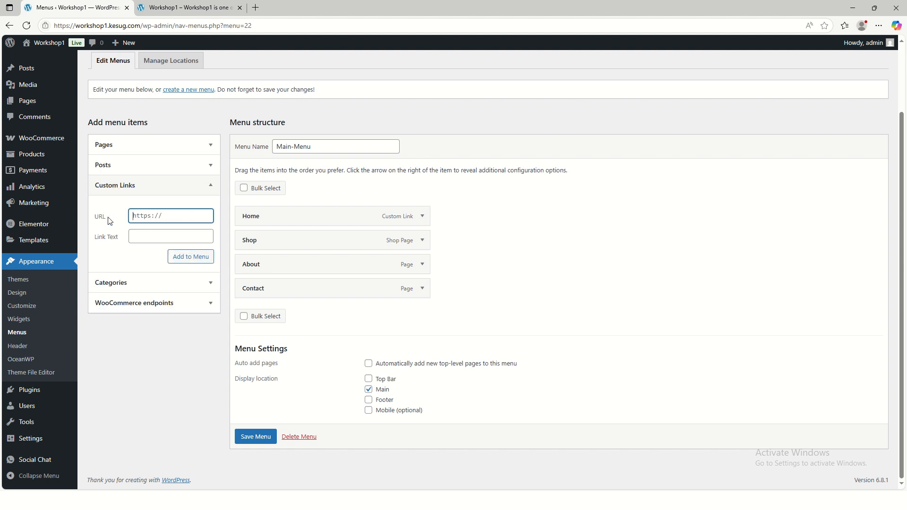
{"action": "left_click", "coordinate": [151, 238]}
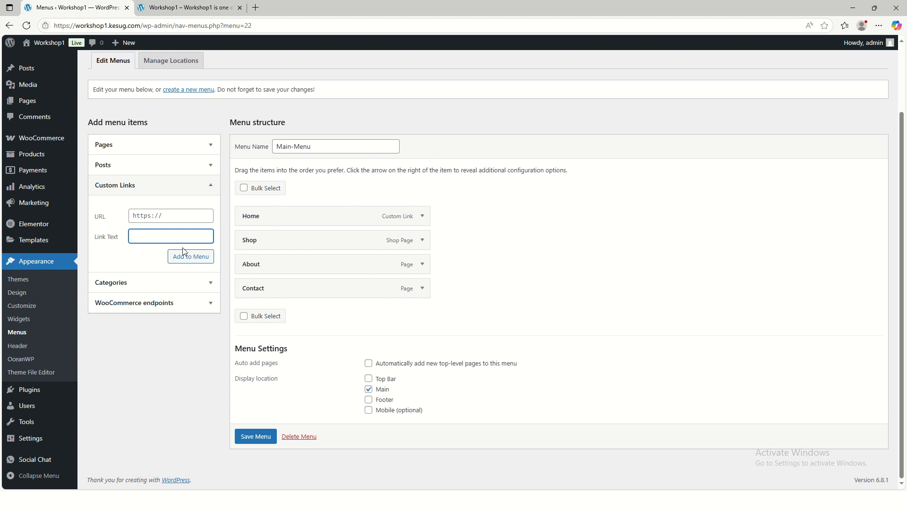
{"action": "left_click", "coordinate": [168, 217]}
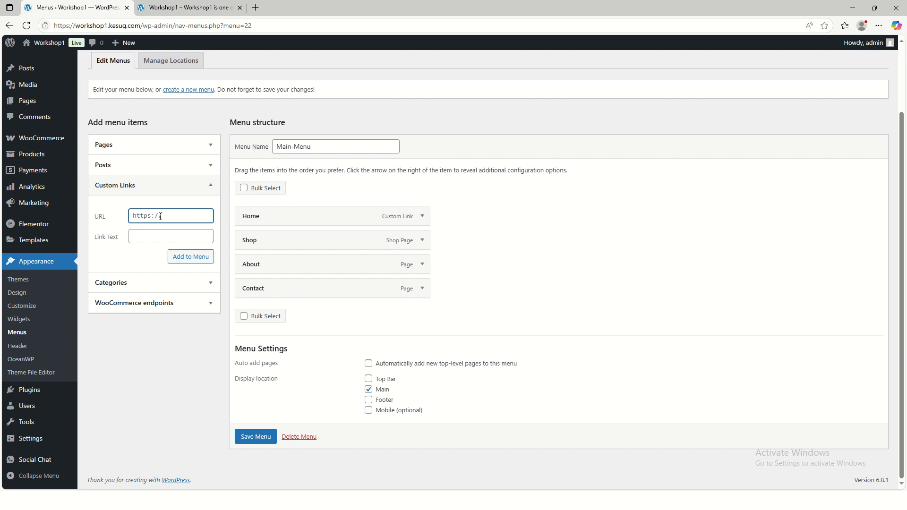
Try to add a custom link with "About Us" as URL and "#" as link text, and clear both fields
{"action": "key", "text": "ctrl+a"}
{"action": "type", "text": "S"}
{"action": "left_click_drag", "start_coordinate": [182, 217], "coordinate": [119, 222]}
{"action": "type", "text": "Abou"}
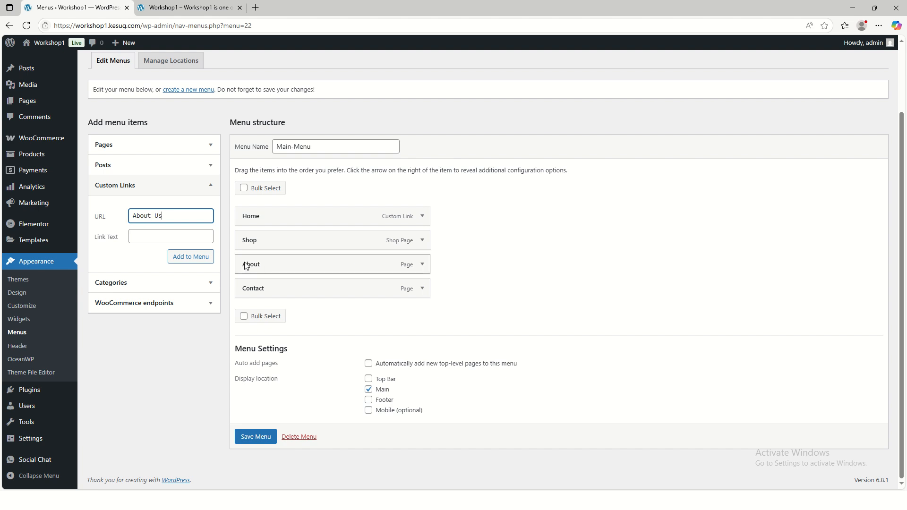
{"action": "left_click", "coordinate": [152, 238]}
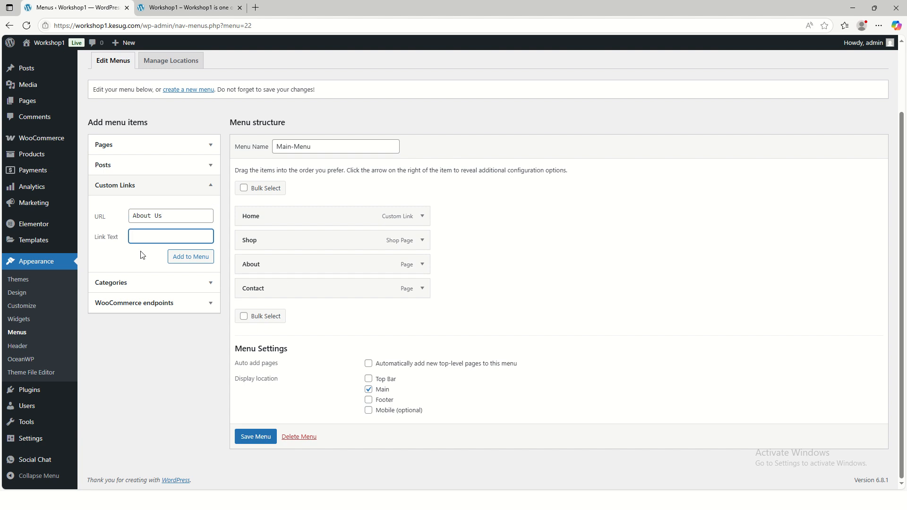
{"action": "type", "text": "#"}
{"action": "left_click", "coordinate": [188, 258]}
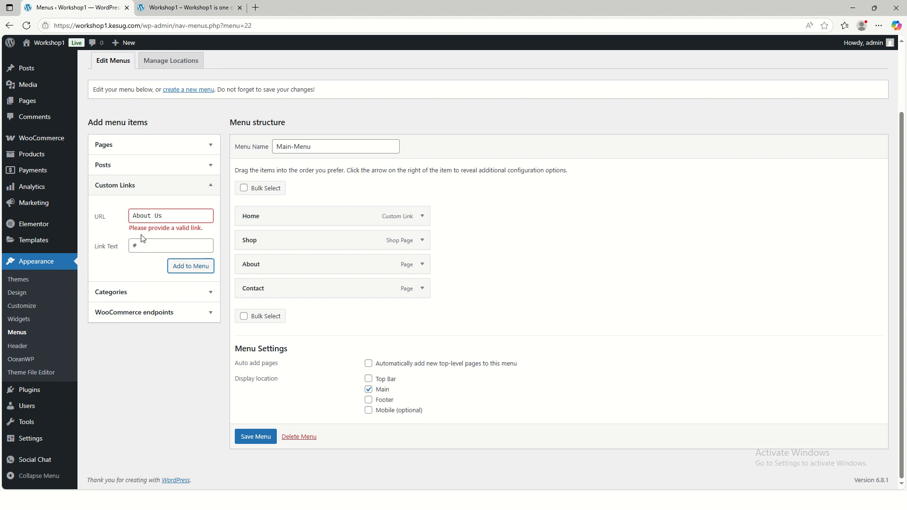
{"action": "left_click", "coordinate": [170, 241]}
{"action": "left_click", "coordinate": [167, 220]}
{"action": "key", "text": "BackSpace"}
{"action": "key", "text": "BackSpace"}
{"action": "key", "text": "BackSpace"}
{"action": "key", "text": "BackSpace"}
{"action": "key", "text": "BackSpace"}
{"action": "key", "text": "BackSpace"}
{"action": "key", "text": "BackSpace"}
{"action": "key", "text": "BackSpace"}
{"action": "left_click", "coordinate": [134, 248]}
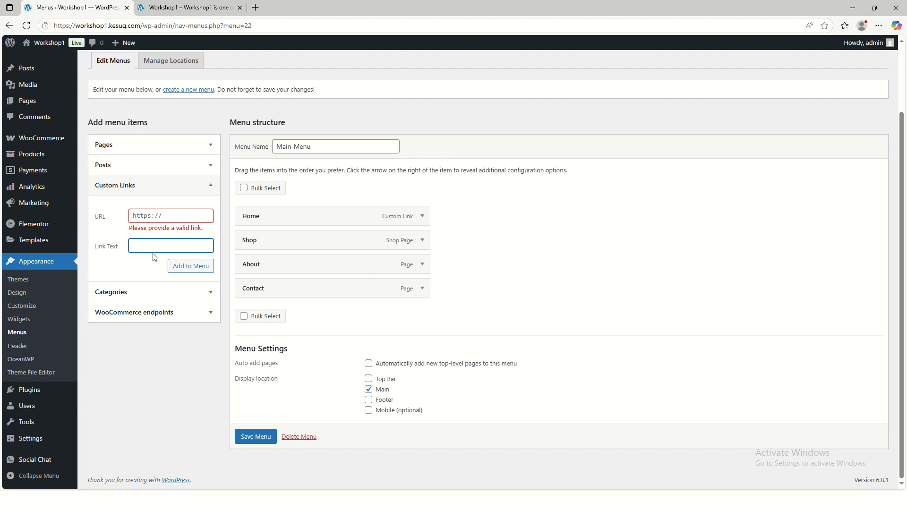
Add a custom link with "#" as URL and "Abuout Us" as link text to Main-Menu, and save the menu
{"action": "type", "text": "A"}
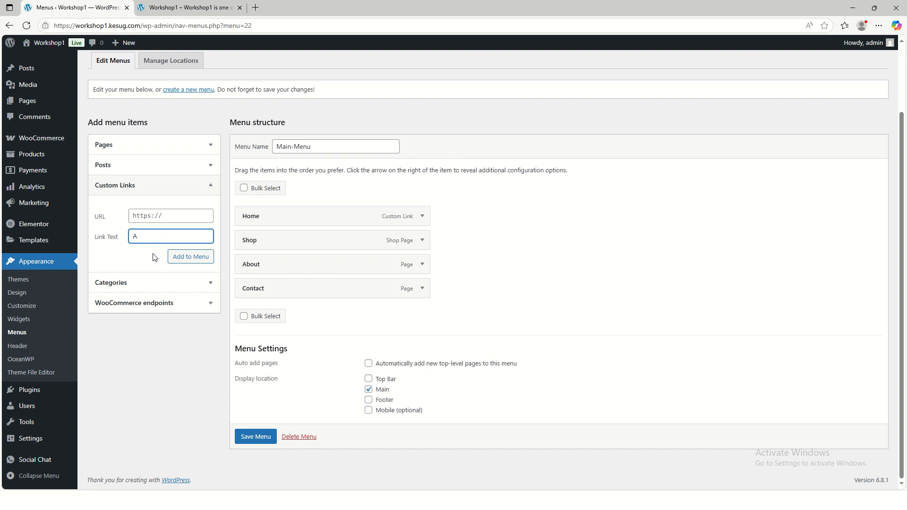
{"action": "type", "text": "buout Us"}
{"action": "left_click", "coordinate": [148, 218]}
{"action": "type", "text": "#"}
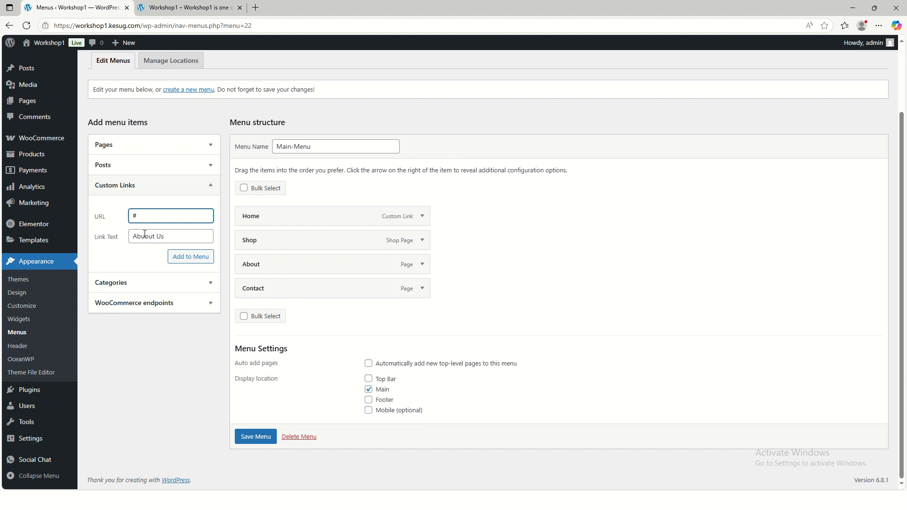
{"action": "left_click", "coordinate": [189, 257]}
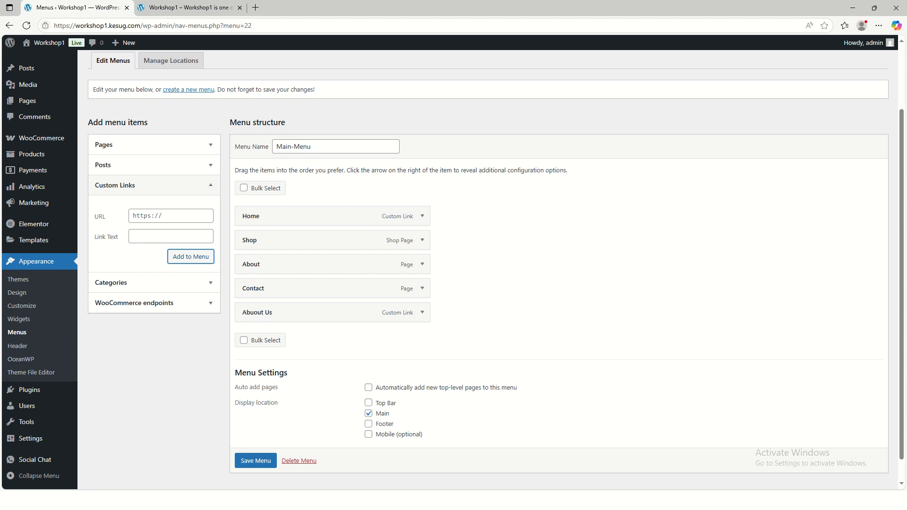
{"action": "left_click", "coordinate": [255, 464]}
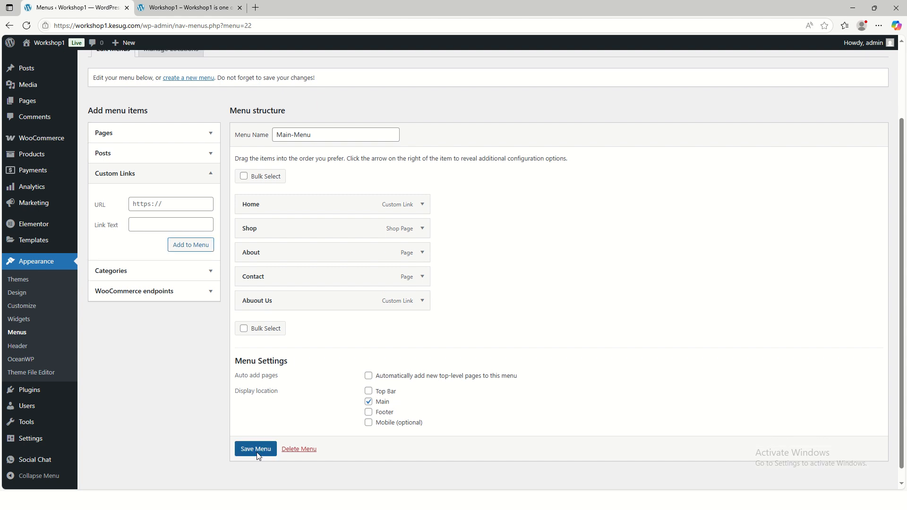
{"action": "left_click", "coordinate": [258, 449]}
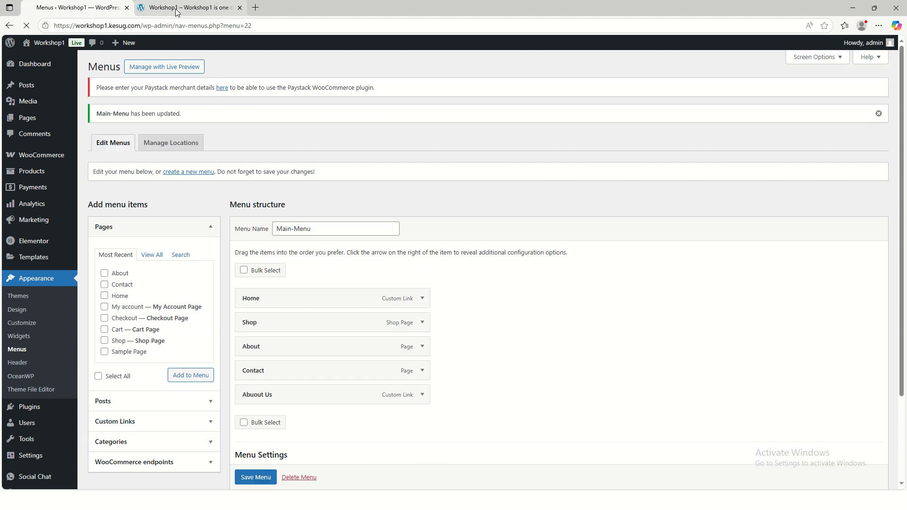
Reload the live site's front page and test the Abuout Us link in the header
{"action": "left_click", "coordinate": [178, 8]}
{"action": "left_click", "coordinate": [27, 25]}
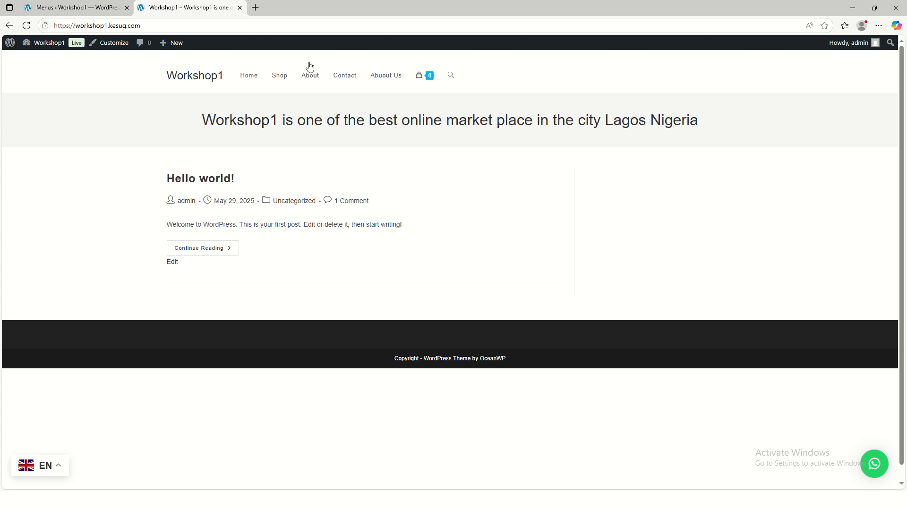
{"action": "left_click", "coordinate": [390, 79]}
{"action": "left_click", "coordinate": [473, 88]}
Return to the Main-Menu editor, open the custom link form and enter "Who We Are" as link text
{"action": "left_click", "coordinate": [75, 7]}
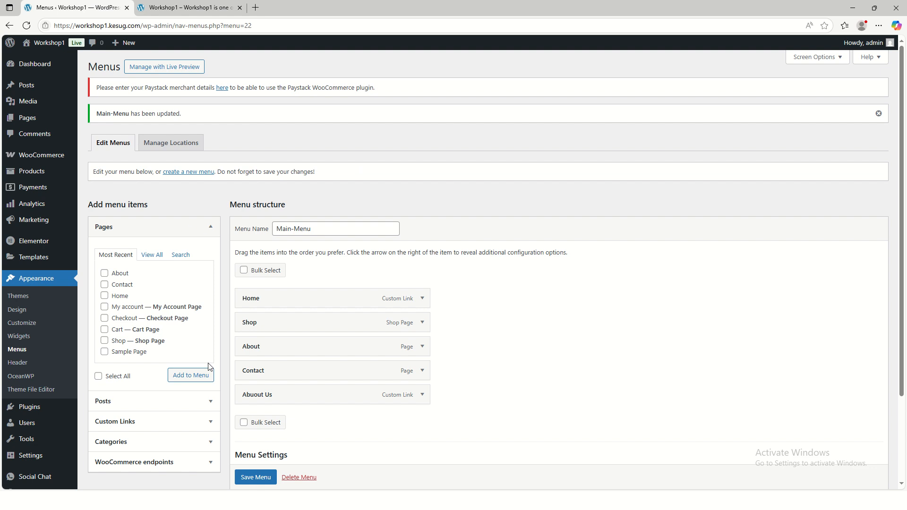
{"action": "scroll", "coordinate": [284, 350], "scroll_direction": "down", "scroll_amount": 1}
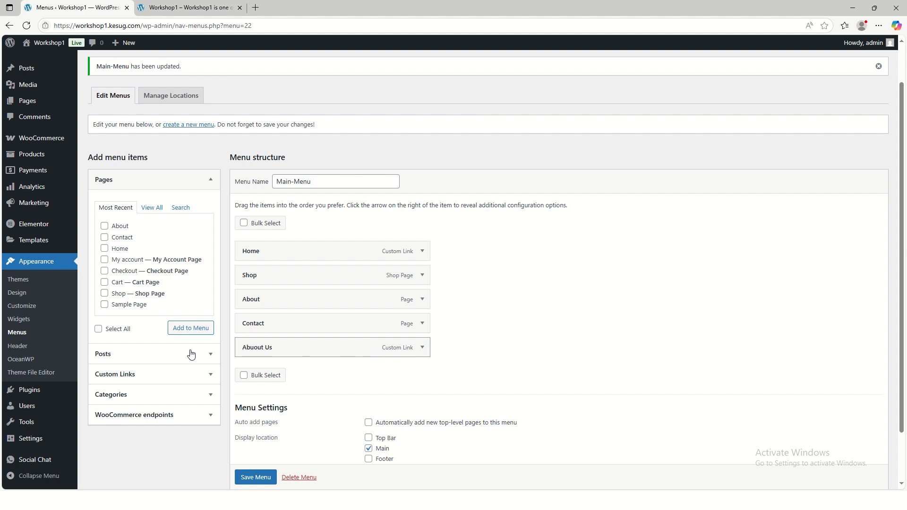
{"action": "left_click", "coordinate": [118, 378]}
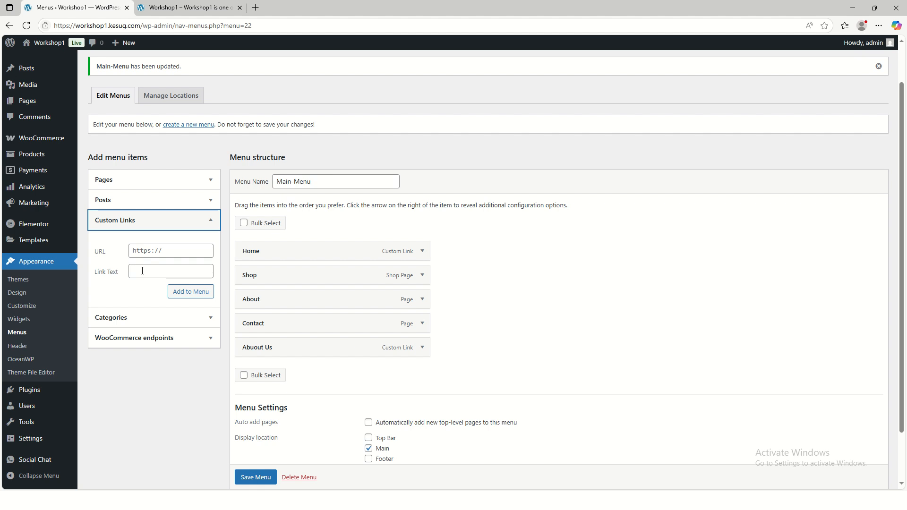
{"action": "left_click", "coordinate": [144, 272]}
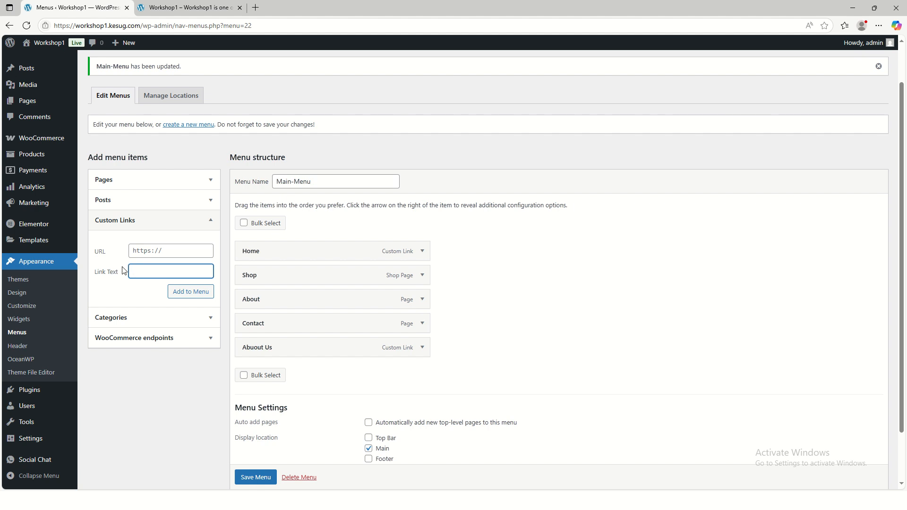
{"action": "type", "text": "Who We AR"}
{"action": "left_click", "coordinate": [124, 250]}
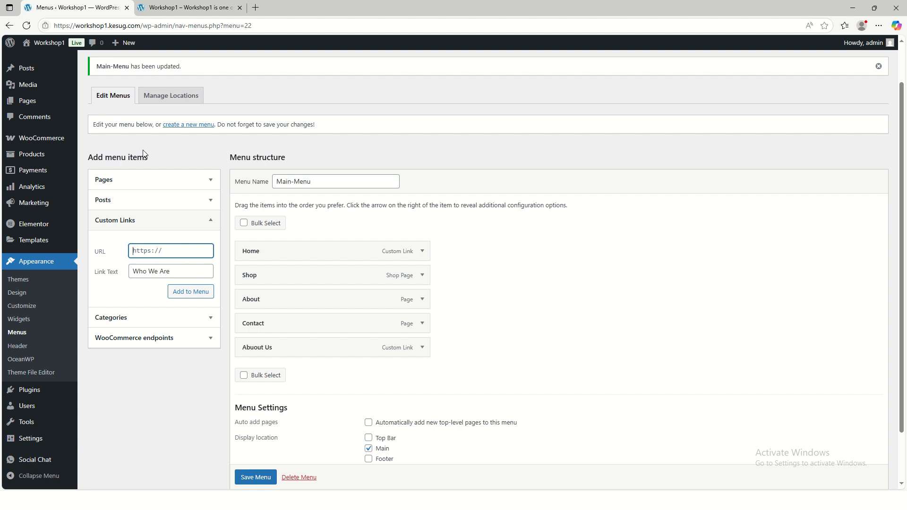
Copy the Shop page's address from the live site and paste it as the new custom link's URL
{"action": "left_click", "coordinate": [185, 12]}
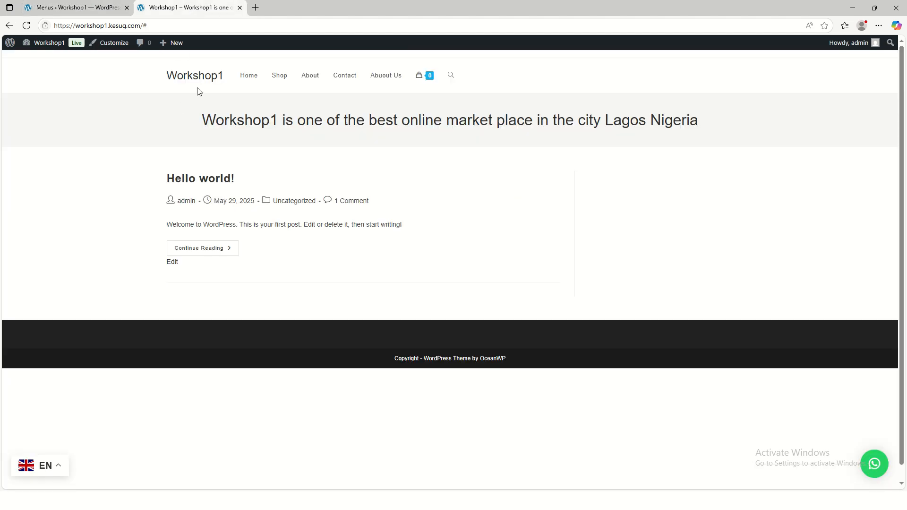
{"action": "left_click", "coordinate": [254, 78]}
{"action": "left_click", "coordinate": [274, 79]}
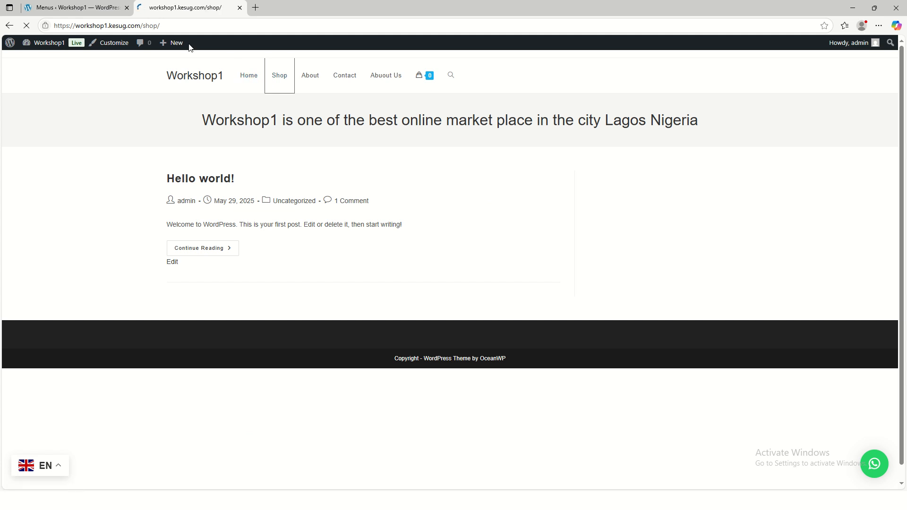
{"action": "right_click", "coordinate": [163, 25]}
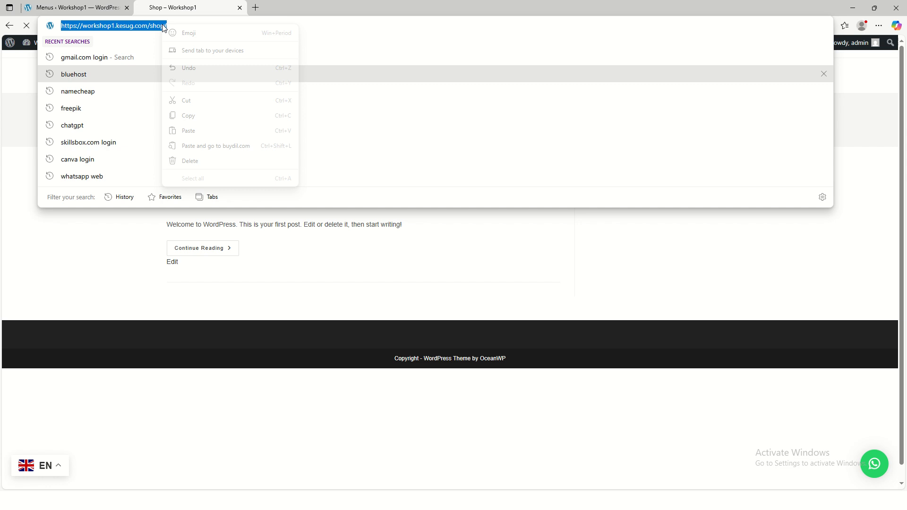
{"action": "left_click", "coordinate": [206, 116]}
{"action": "left_click", "coordinate": [71, 7]}
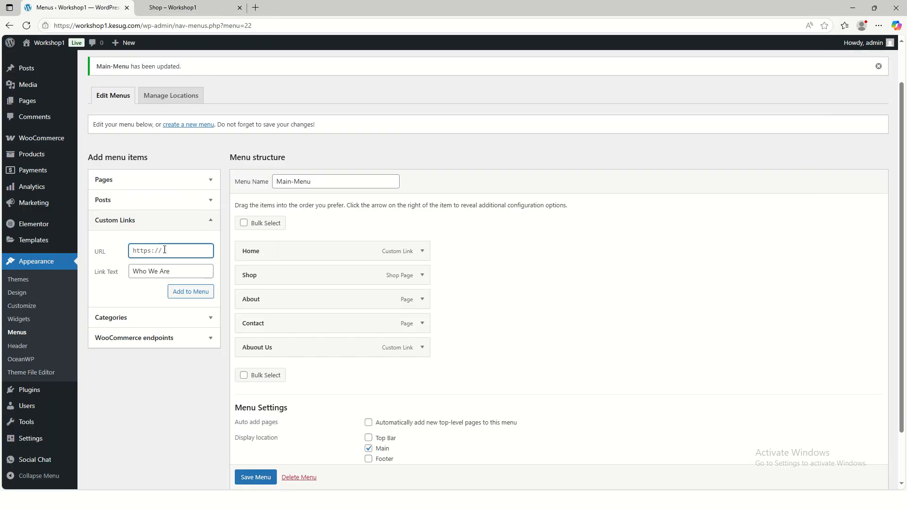
{"action": "key", "text": "ctrl+v"}
Change the link text to "Shop Now", add the custom link to Main-Menu, and save the menu
{"action": "triple_click", "coordinate": [186, 269]}
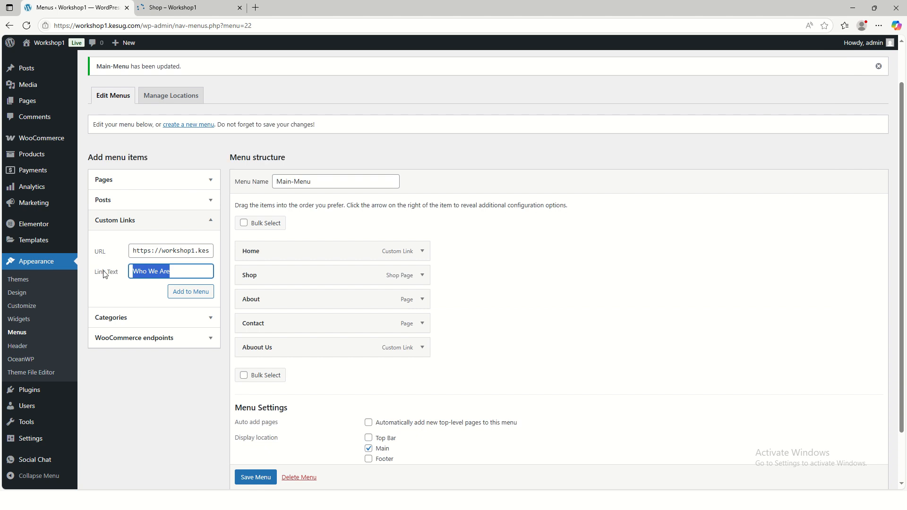
{"action": "type", "text": "Shop Now"}
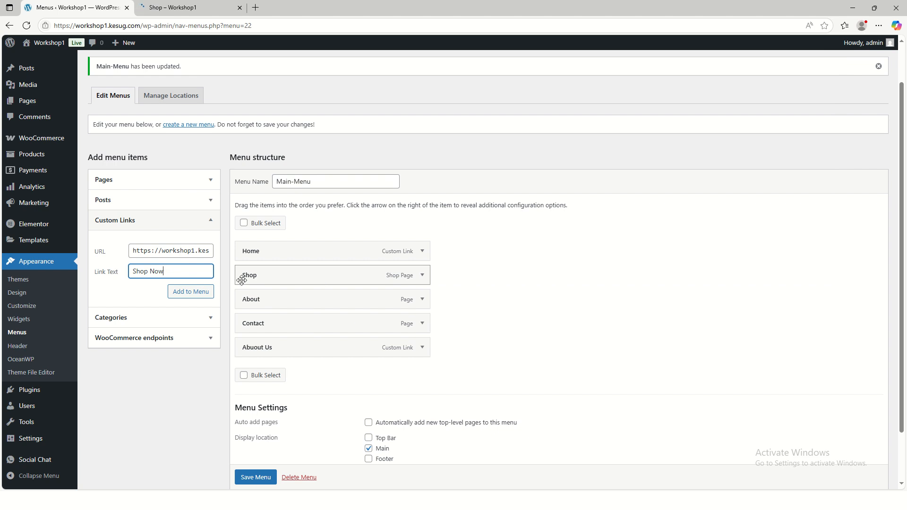
{"action": "left_click", "coordinate": [182, 291]}
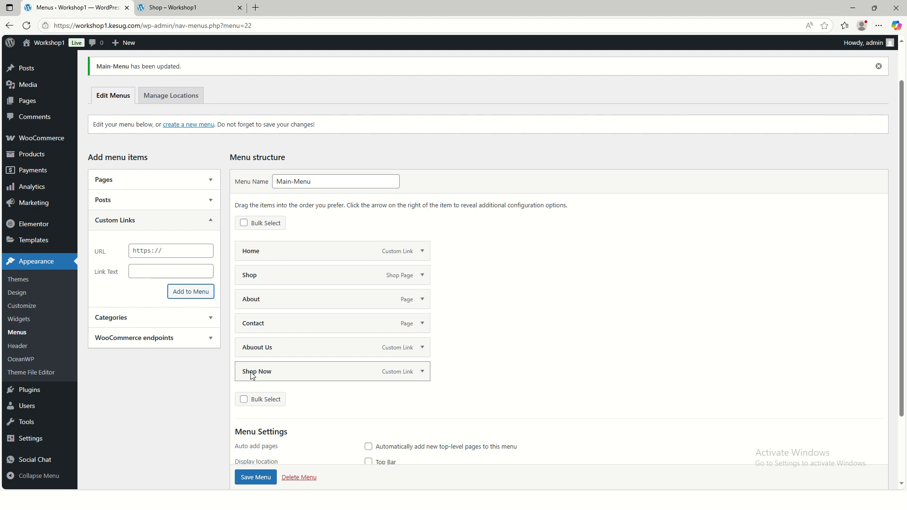
{"action": "scroll", "coordinate": [254, 469], "scroll_direction": "down", "scroll_amount": 1}
{"action": "left_click", "coordinate": [261, 477]}
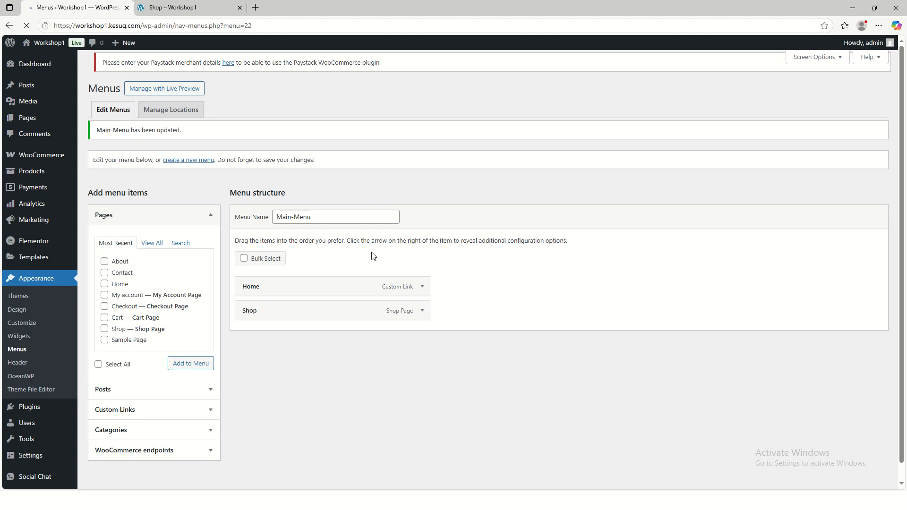
Nest Shop Now as a sub item under Abuout Us in Main-Menu and save the menu
{"action": "scroll", "coordinate": [396, 357], "scroll_direction": "down", "scroll_amount": 2}
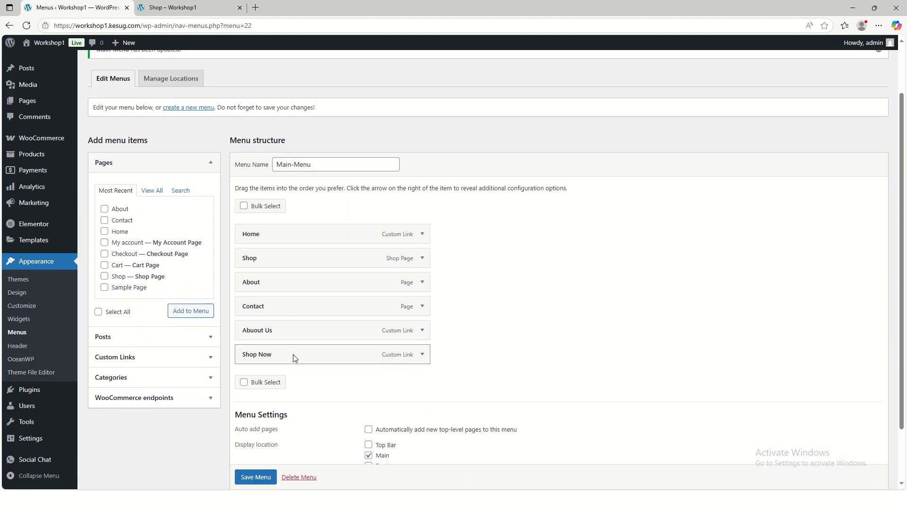
{"action": "mouse_move", "coordinate": [293, 358]}
{"action": "left_mouse_down"}
{"action": "mouse_move", "coordinate": [314, 355]}
{"action": "mouse_move", "coordinate": [279, 357]}
{"action": "left_mouse_up"}
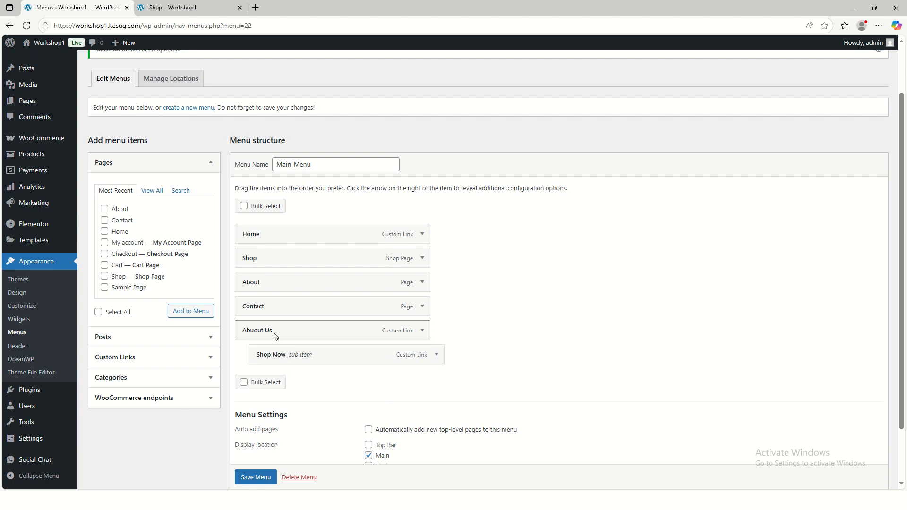
{"action": "left_click", "coordinate": [256, 477]}
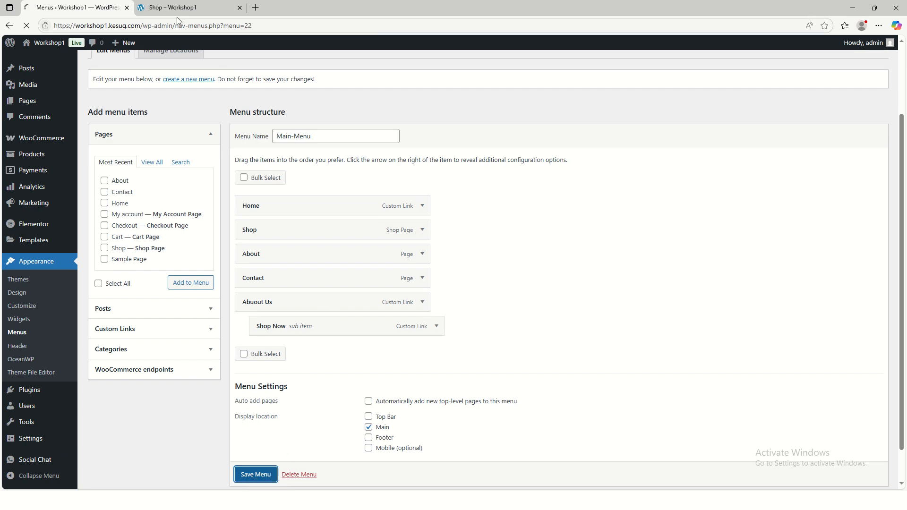
Open the live site's Home page and check the Abuout Us dropdown in the header
{"action": "mouse_move", "coordinate": [179, 8]}
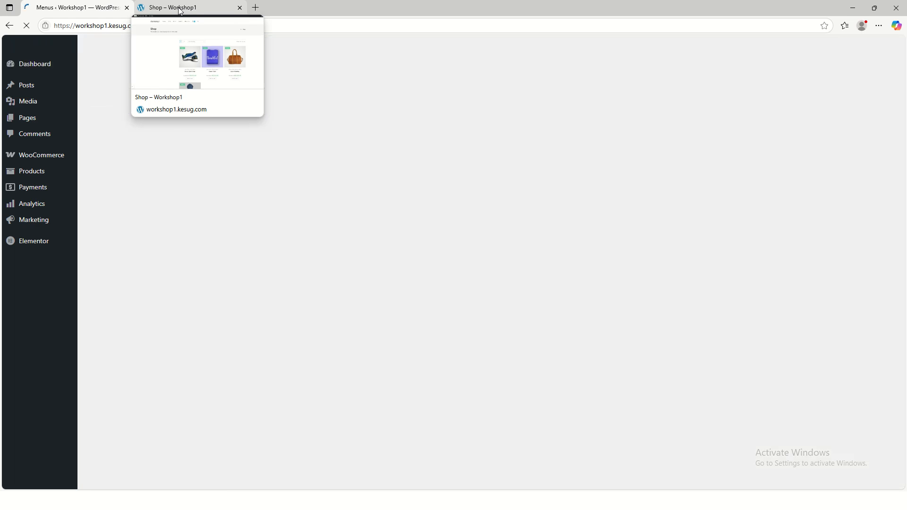
{"action": "left_click", "coordinate": [179, 8]}
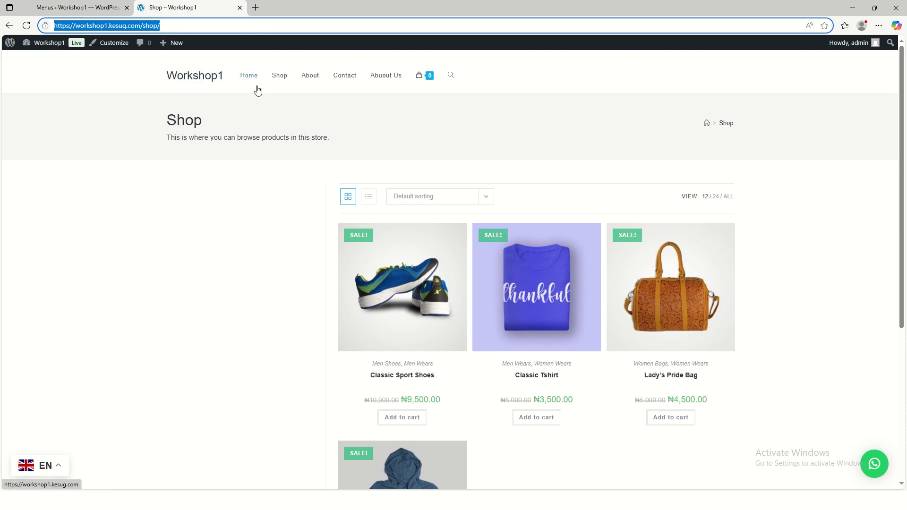
{"action": "left_click", "coordinate": [238, 79]}
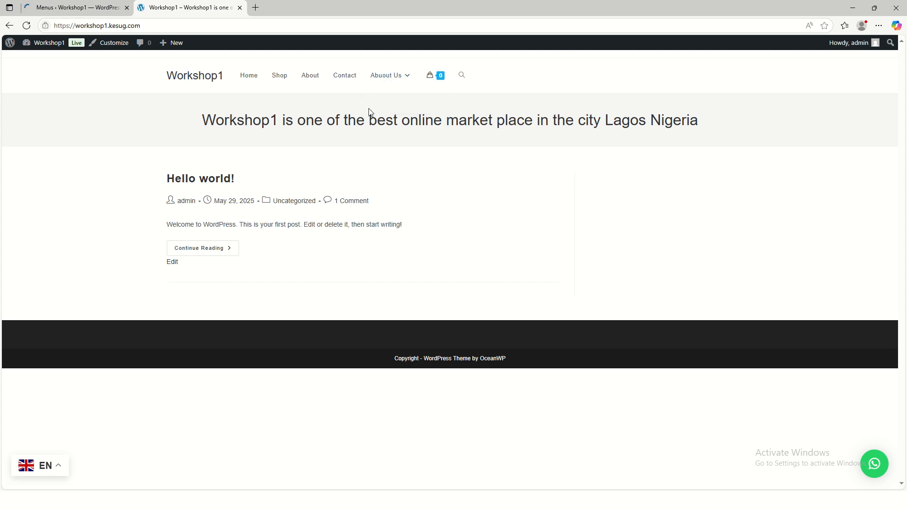
{"action": "mouse_move", "coordinate": [385, 75]}
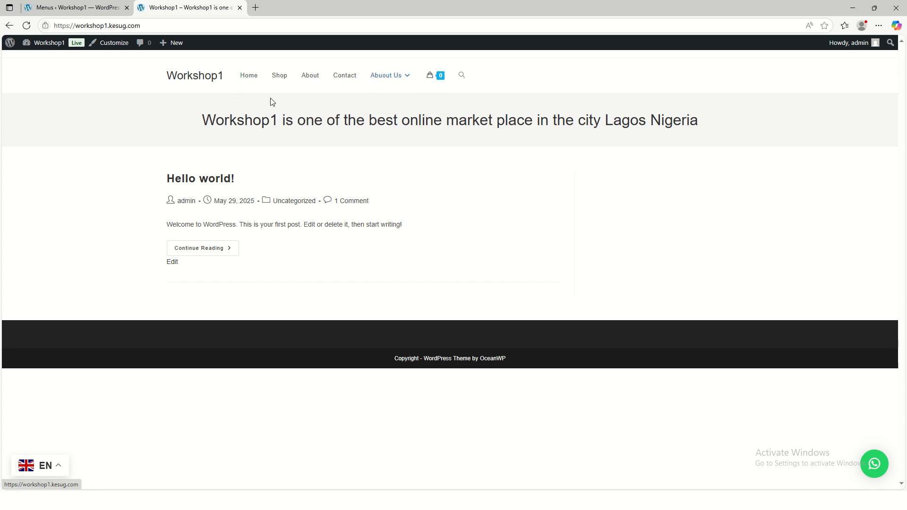
Return to the Main-Menu editor, open the custom link form and enter "#" as URL
{"action": "left_click", "coordinate": [76, 8]}
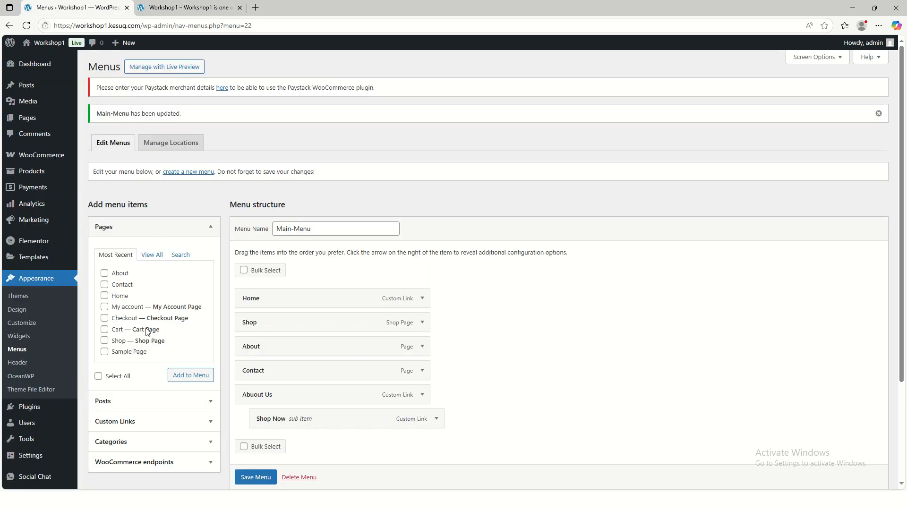
{"action": "scroll", "coordinate": [161, 374], "scroll_direction": "down", "scroll_amount": 1}
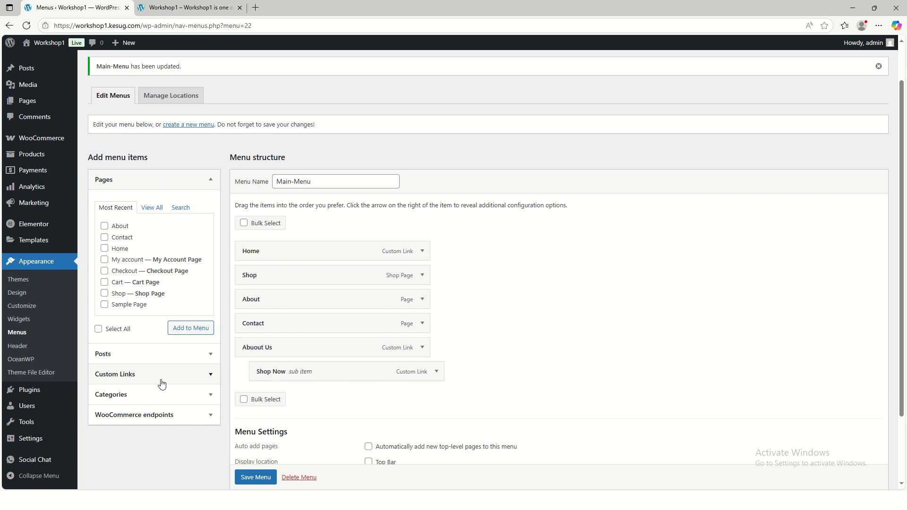
{"action": "left_click", "coordinate": [170, 381]}
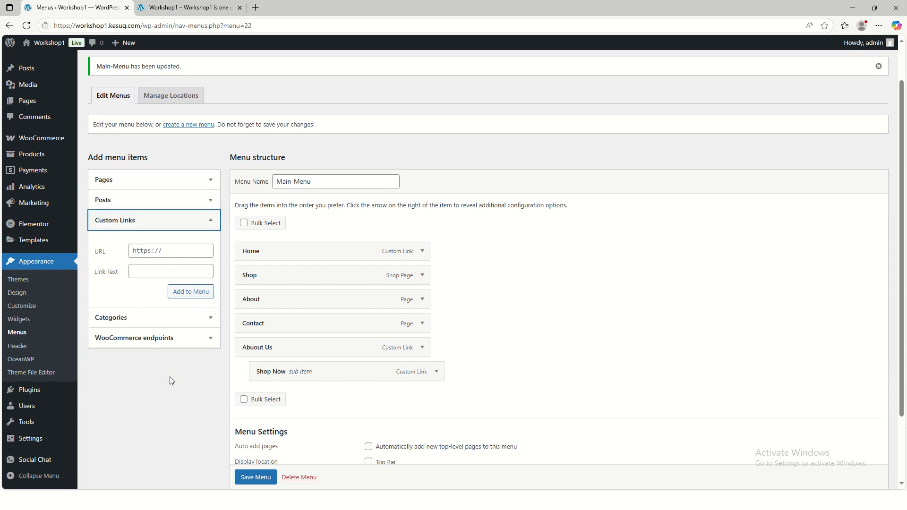
{"action": "left_click", "coordinate": [167, 251]}
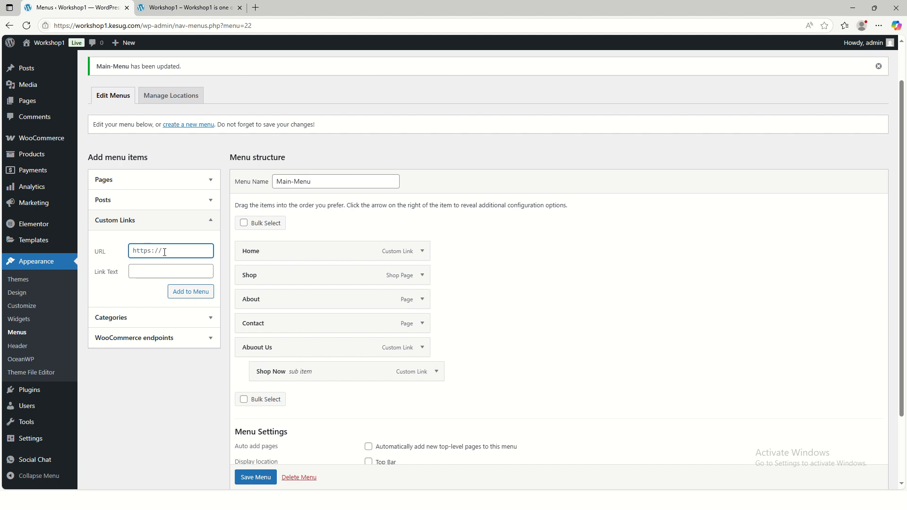
{"action": "key", "text": "ctrl+a"}
{"action": "type", "text": "#"}
{"action": "left_click", "coordinate": [144, 273]}
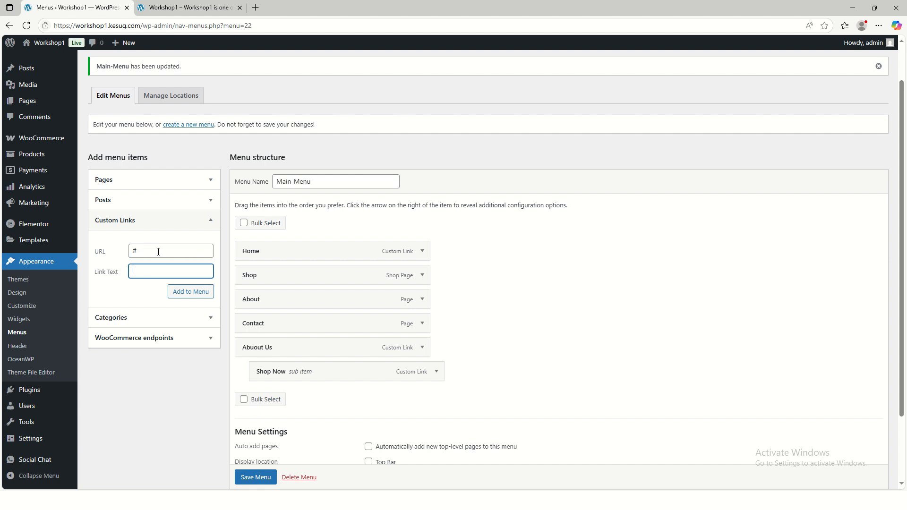
{"action": "left_click_drag", "start_coordinate": [158, 251], "coordinate": [127, 251]}
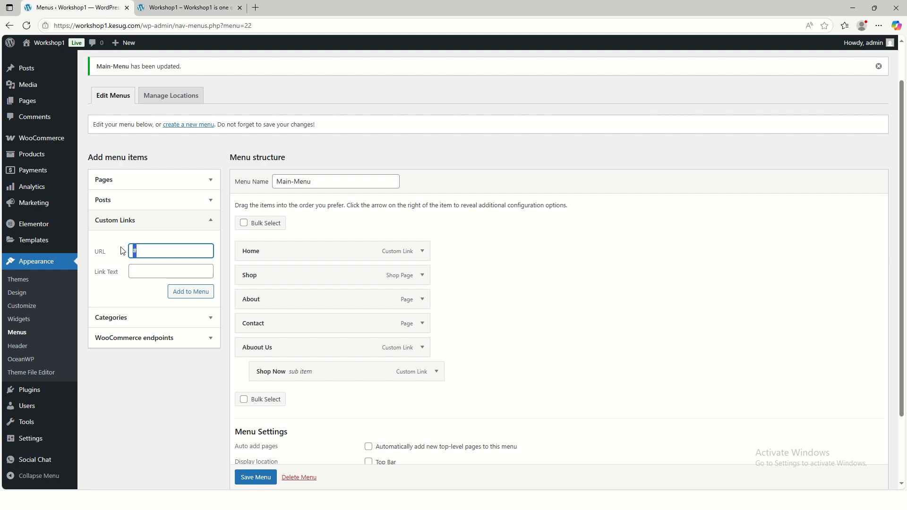
{"action": "type", "text": "www.facebook.com"}
{"action": "left_click", "coordinate": [153, 276]}
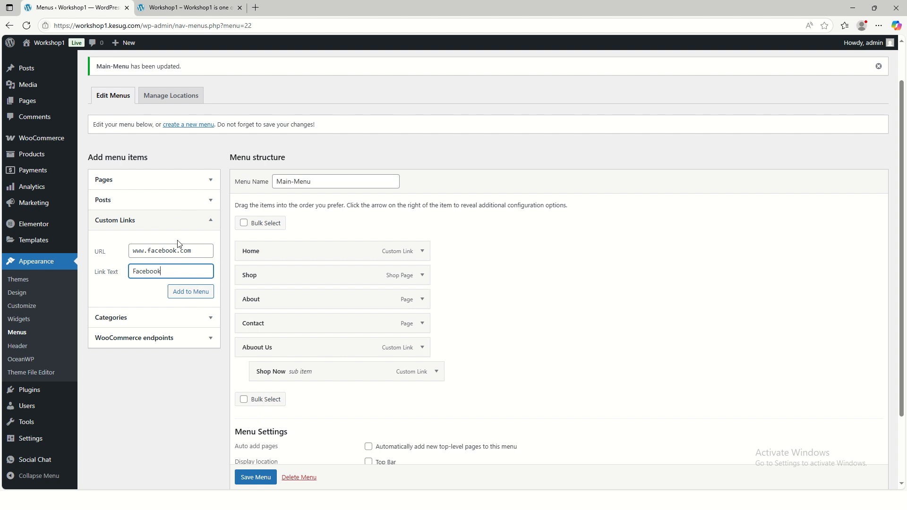
{"action": "left_click_drag", "start_coordinate": [198, 249], "coordinate": [121, 253]}
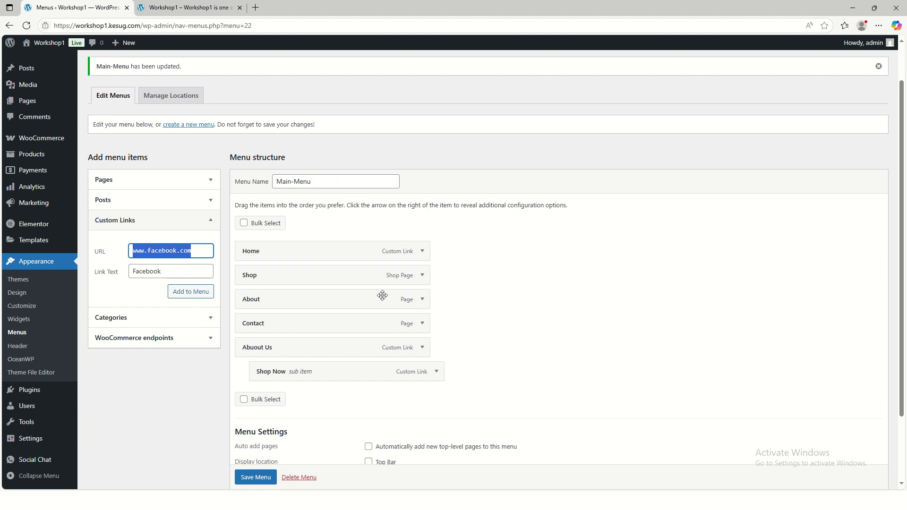
{"action": "left_click", "coordinate": [186, 297]}
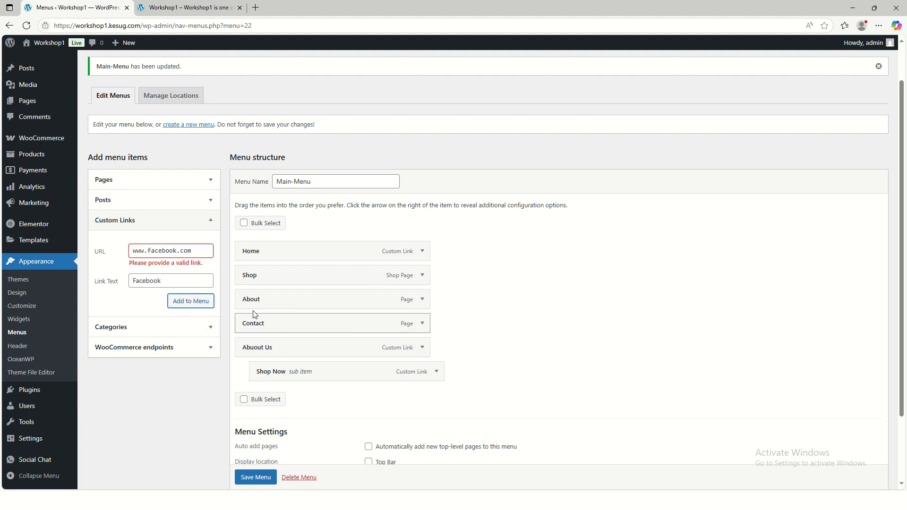
{"action": "left_click_drag", "start_coordinate": [198, 252], "coordinate": [129, 250]}
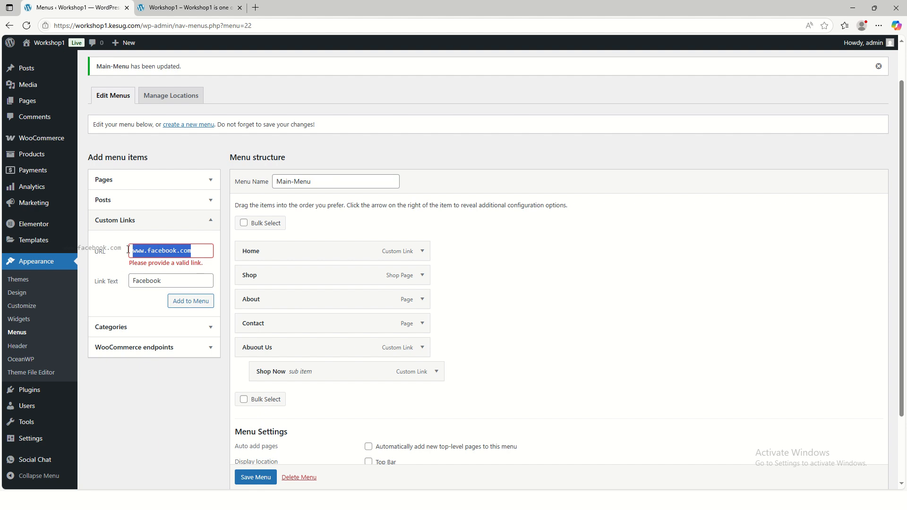
{"action": "left_click", "coordinate": [172, 251]}
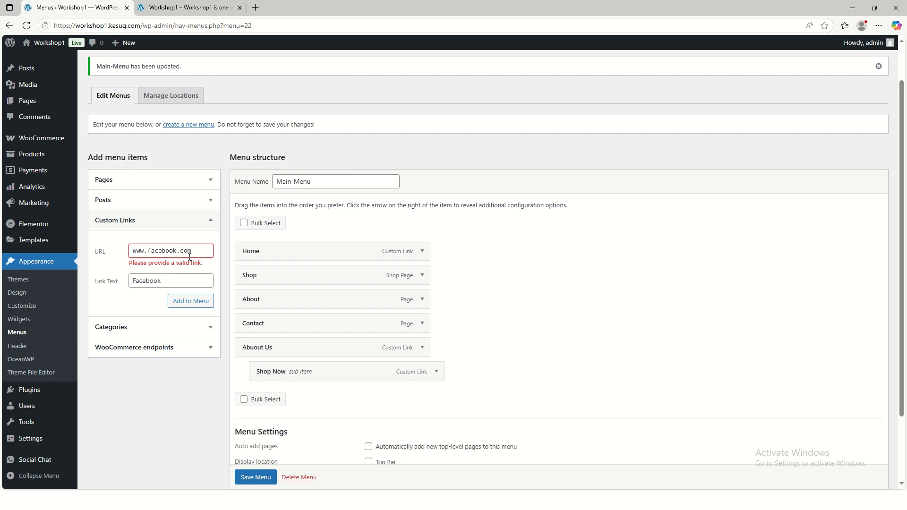
{"action": "type", "text": "https:"}
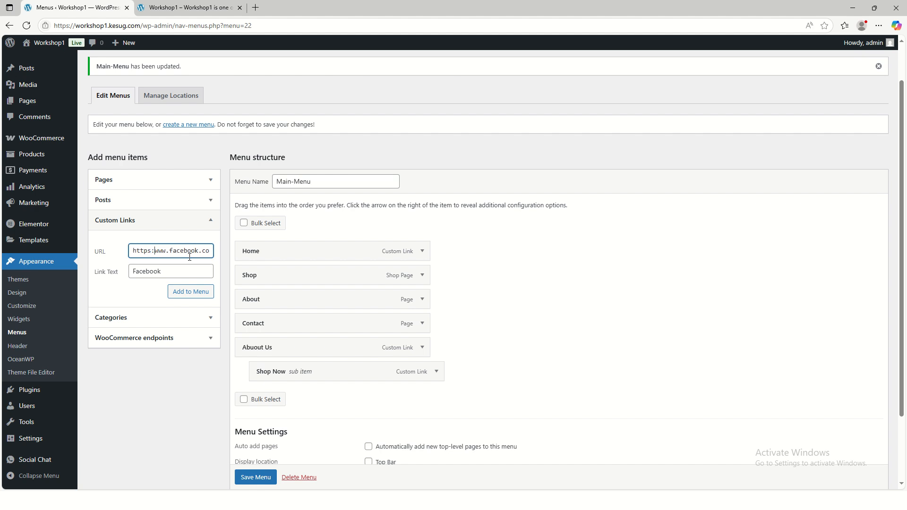
{"action": "type", "text": "//"}
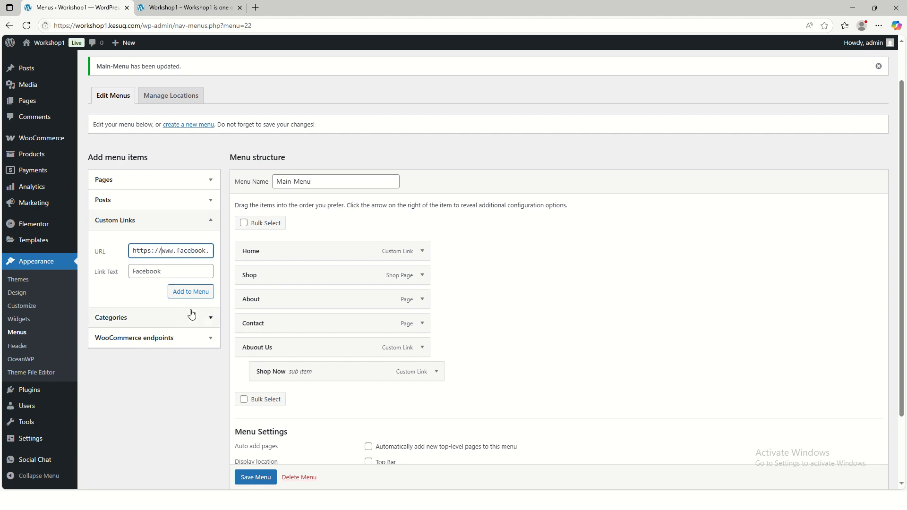
{"action": "left_click", "coordinate": [191, 291]}
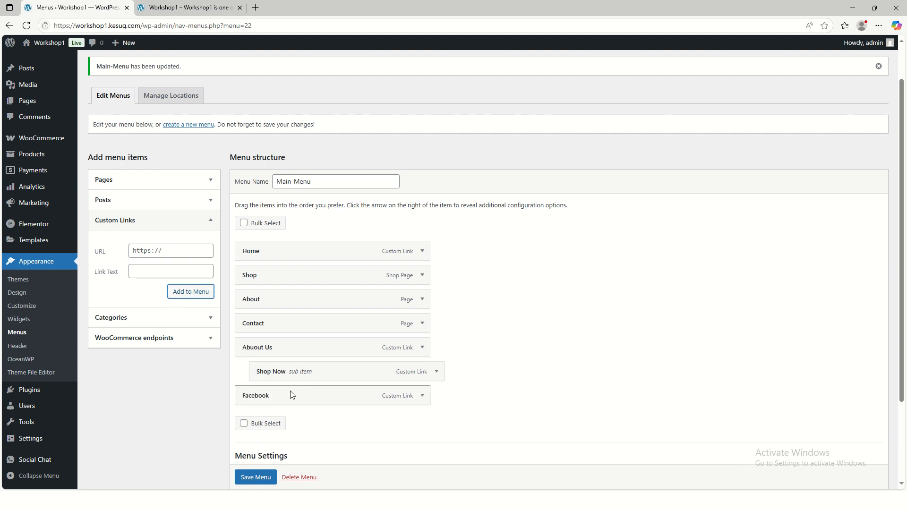
Nest Facebook as a sub item under Abuout Us, below Shop Now, and save Main-Menu
{"action": "left_click_drag", "start_coordinate": [273, 396], "coordinate": [288, 393]}
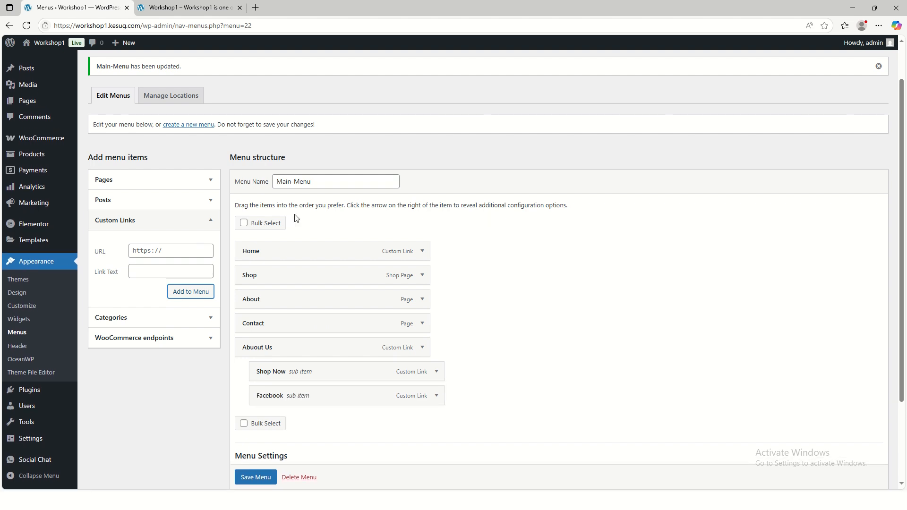
{"action": "left_click", "coordinate": [255, 478]}
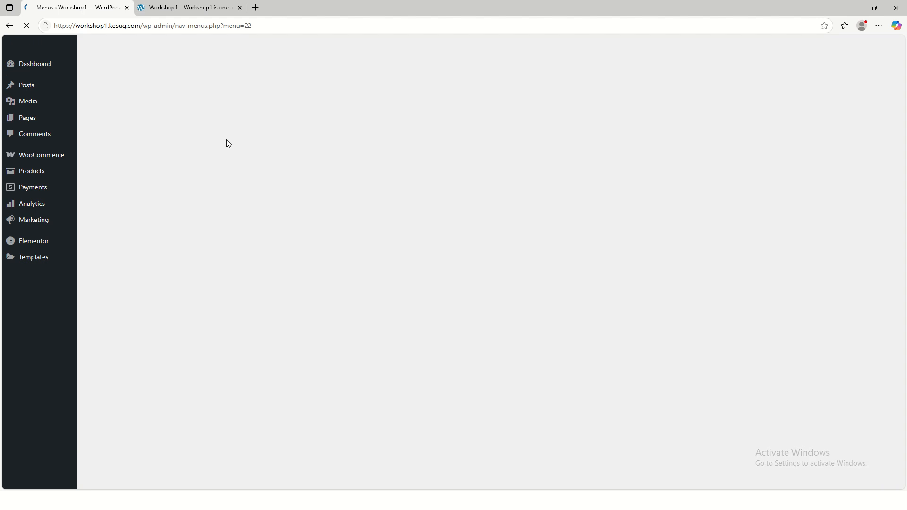
Reload the live site, test the Shop Now link in the Abuout Us dropdown and look through the Shop page
{"action": "left_click", "coordinate": [174, 13]}
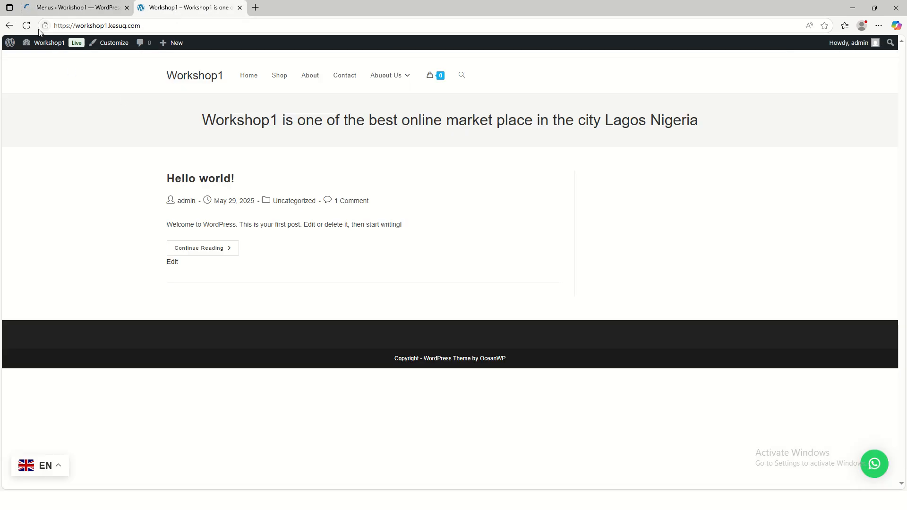
{"action": "left_click", "coordinate": [27, 26]}
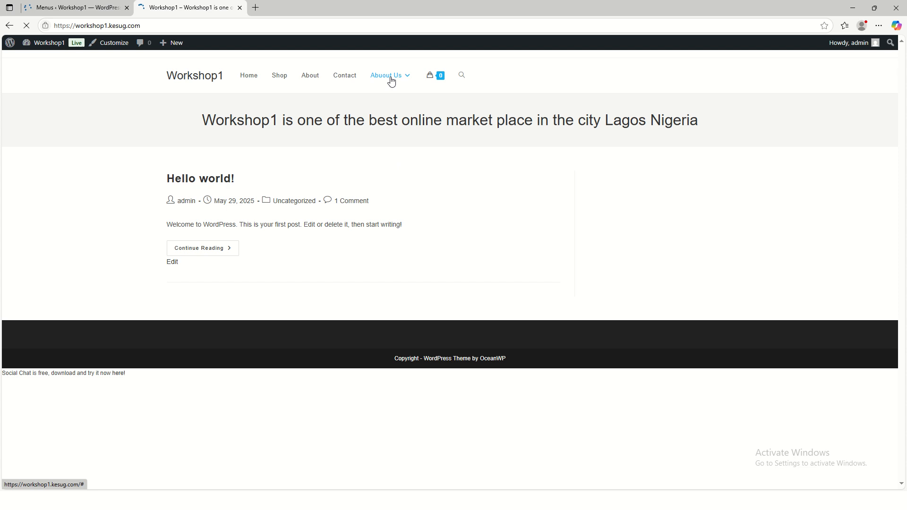
{"action": "mouse_move", "coordinate": [382, 87]}
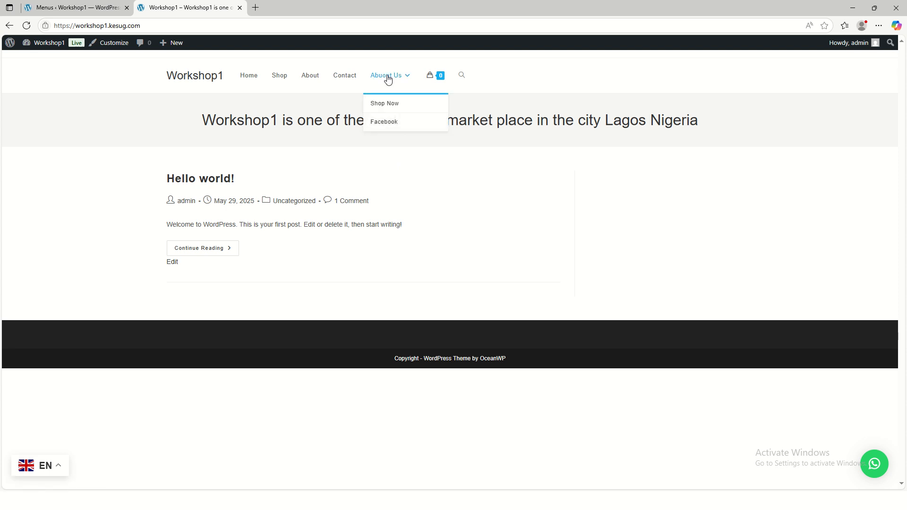
{"action": "left_click", "coordinate": [396, 109]}
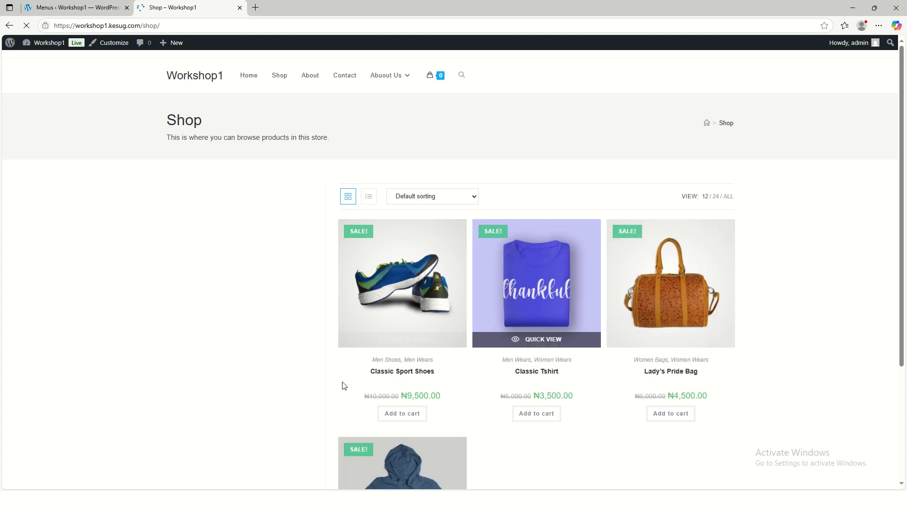
{"action": "scroll", "coordinate": [653, 380], "scroll_direction": "down", "scroll_amount": 3}
{"action": "scroll", "coordinate": [583, 353], "scroll_direction": "up", "scroll_amount": 3}
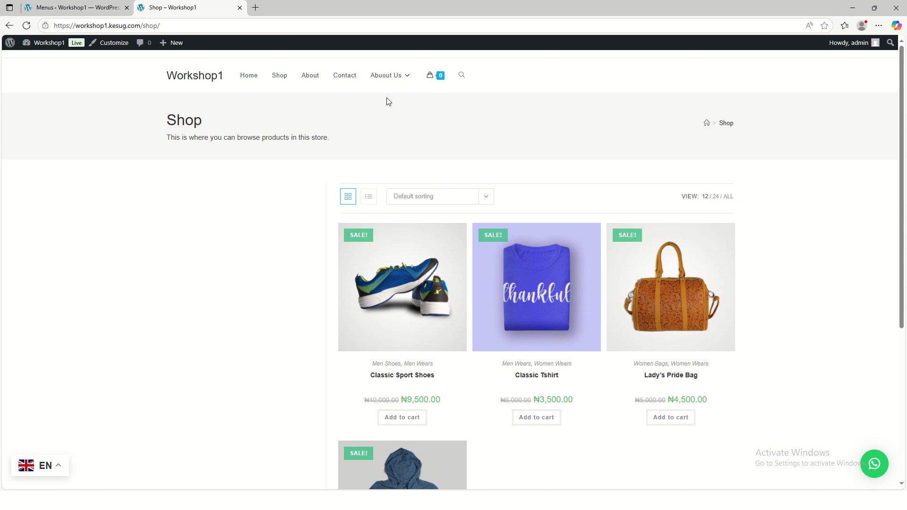
Test the Facebook link in the Abuout Us dropdown and return to the Shop page
{"action": "mouse_move", "coordinate": [395, 82]}
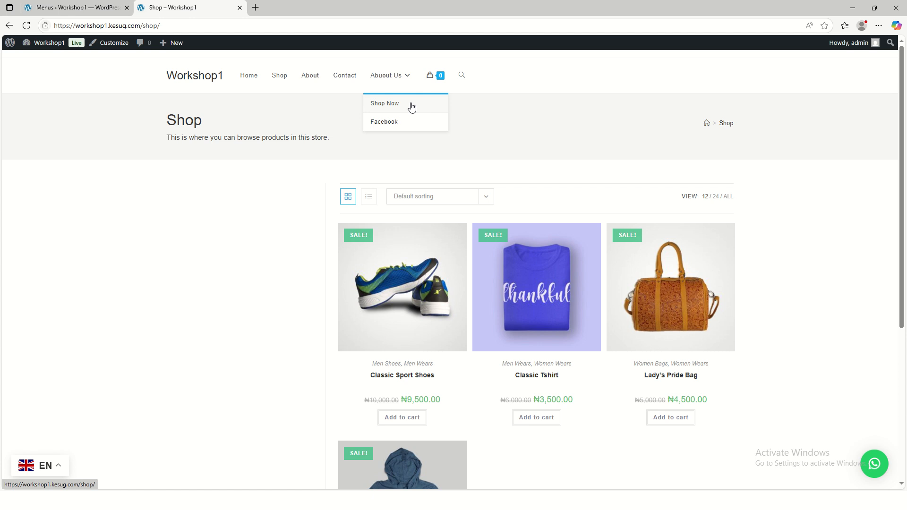
{"action": "left_click", "coordinate": [392, 126]}
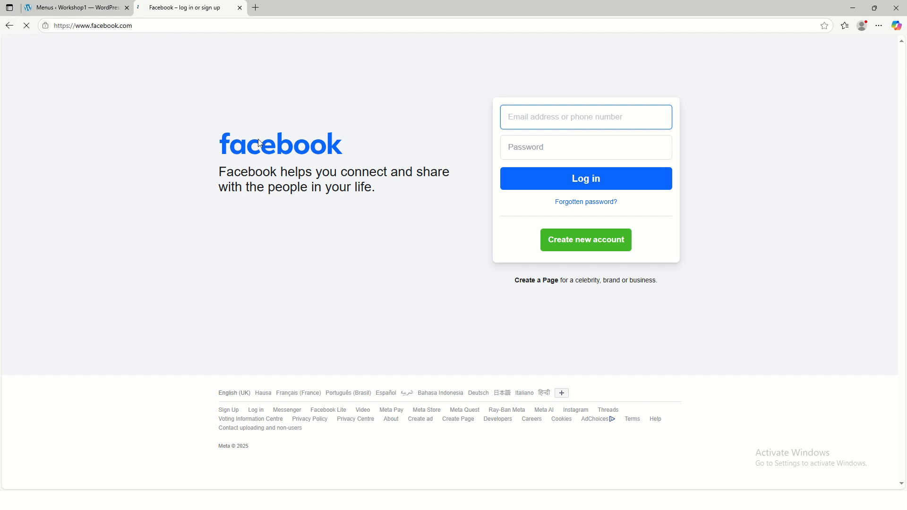
{"action": "key", "text": "alt+Left"}
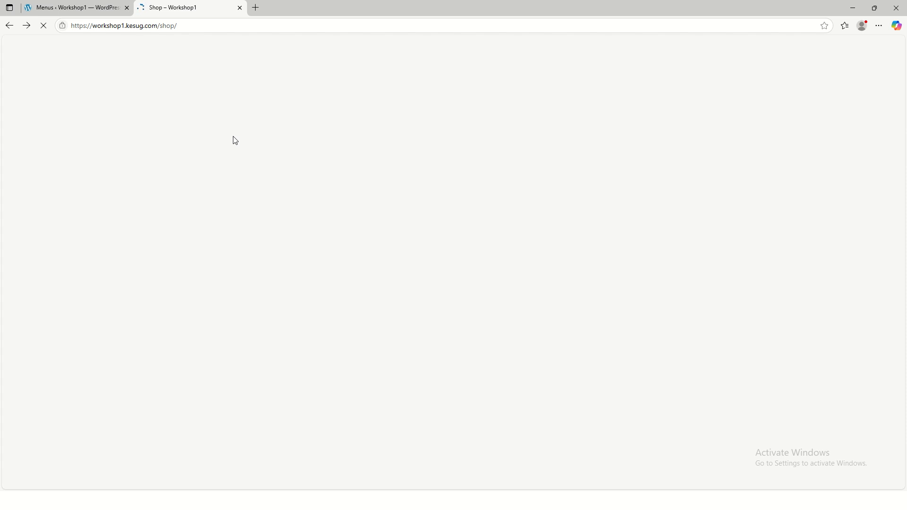
Return to the Main-Menu editor and remove the Facebook sub item from the menu structure
{"action": "left_click", "coordinate": [71, 9]}
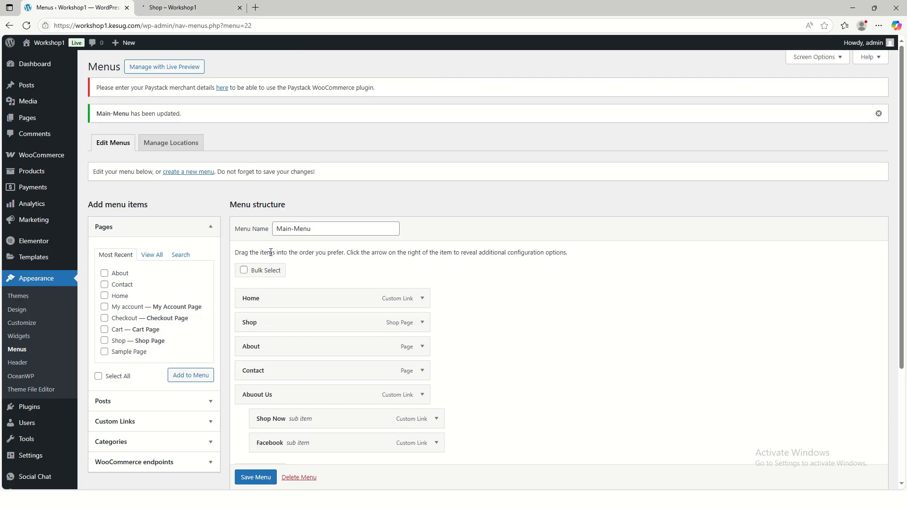
{"action": "scroll", "coordinate": [303, 326], "scroll_direction": "down", "scroll_amount": 3}
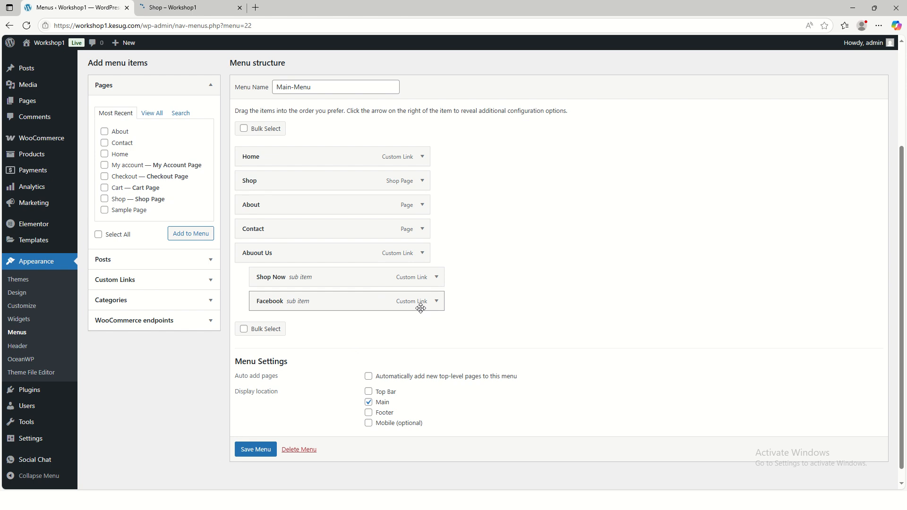
{"action": "left_click", "coordinate": [437, 304]}
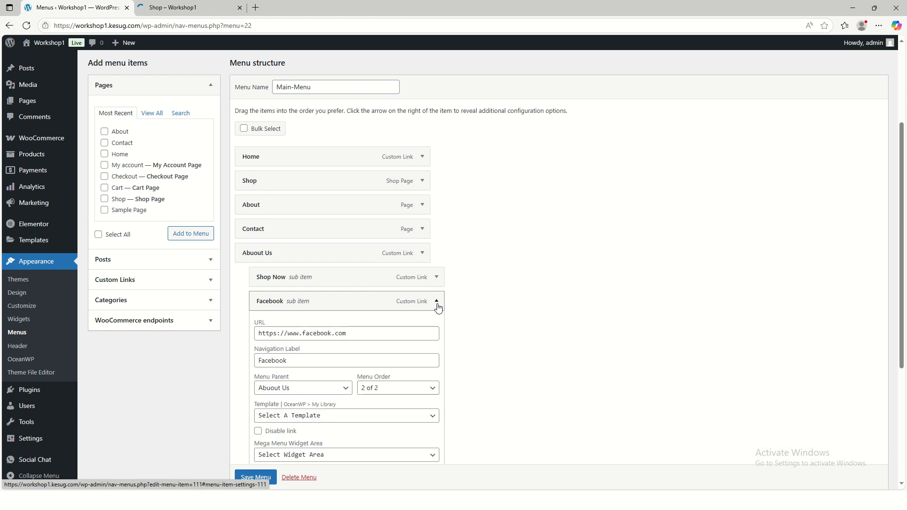
{"action": "left_click", "coordinate": [437, 302]}
{"action": "left_click", "coordinate": [437, 302]}
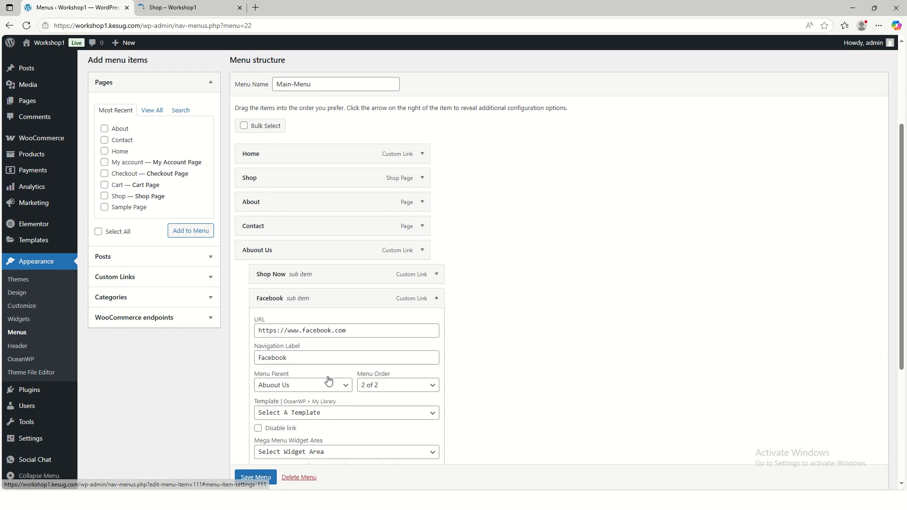
{"action": "scroll", "coordinate": [329, 380], "scroll_direction": "down", "scroll_amount": 4}
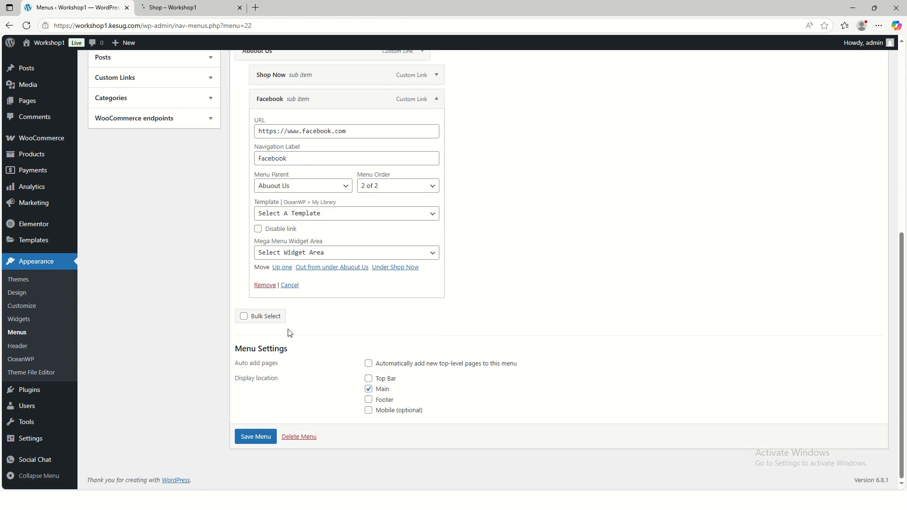
{"action": "left_click", "coordinate": [264, 286]}
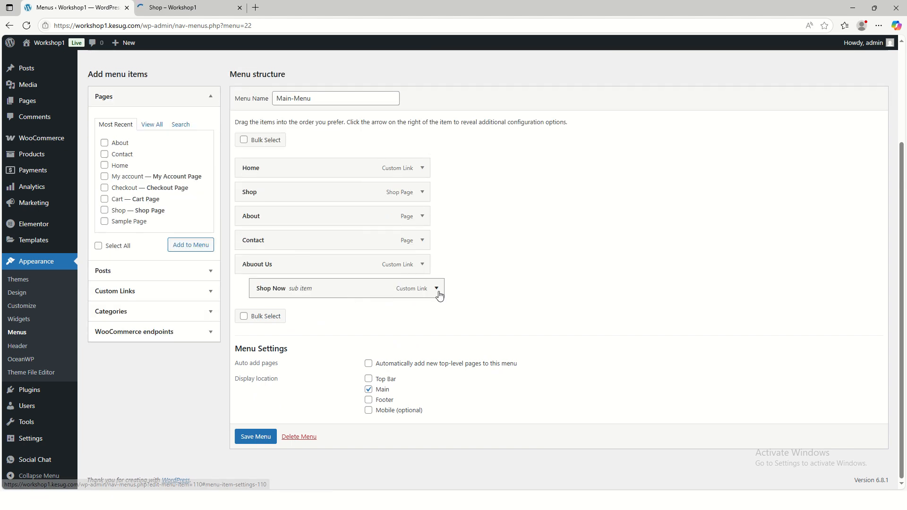
Remove the Shop Now sub item from Main-Menu
{"action": "left_click", "coordinate": [437, 289]}
{"action": "scroll", "coordinate": [283, 321], "scroll_direction": "down", "scroll_amount": 4}
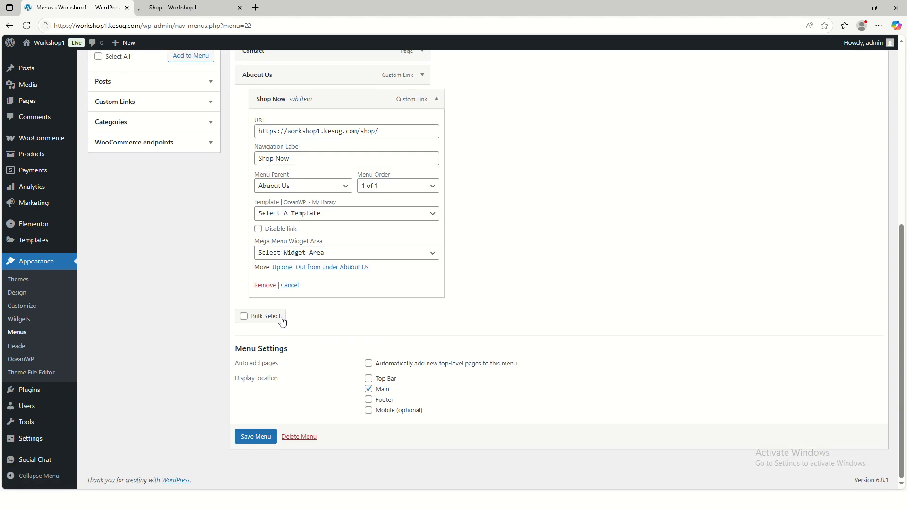
{"action": "left_click", "coordinate": [265, 285]}
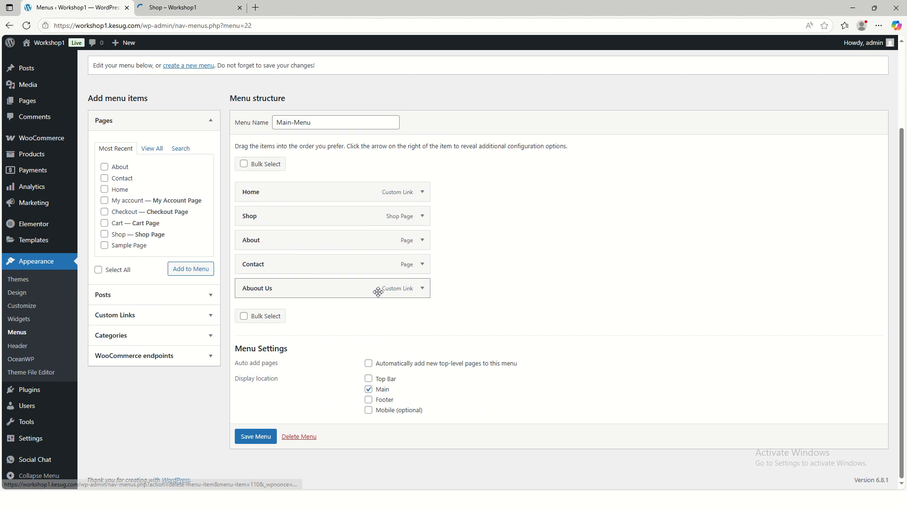
Remove the Abuout Us custom link from Main-Menu and save the menu
{"action": "left_click", "coordinate": [422, 292]}
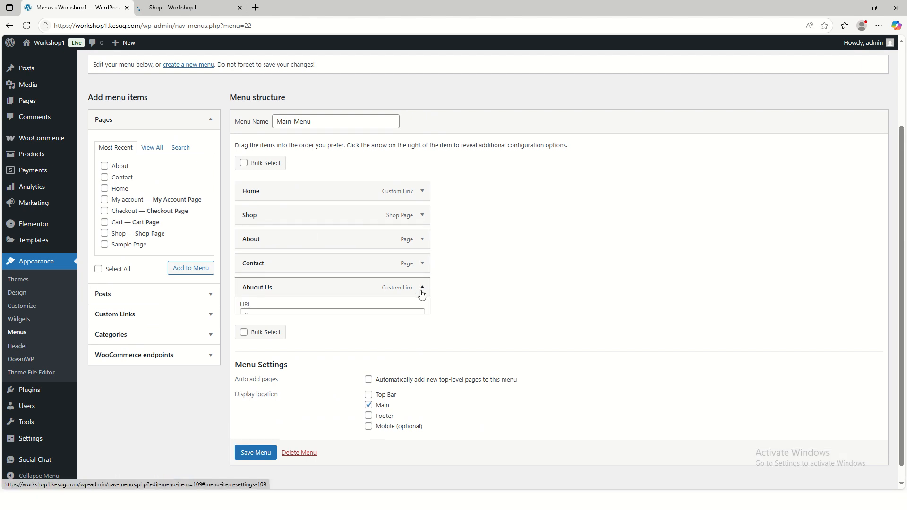
{"action": "scroll", "coordinate": [320, 304], "scroll_direction": "down", "scroll_amount": 3}
{"action": "left_click", "coordinate": [249, 297]}
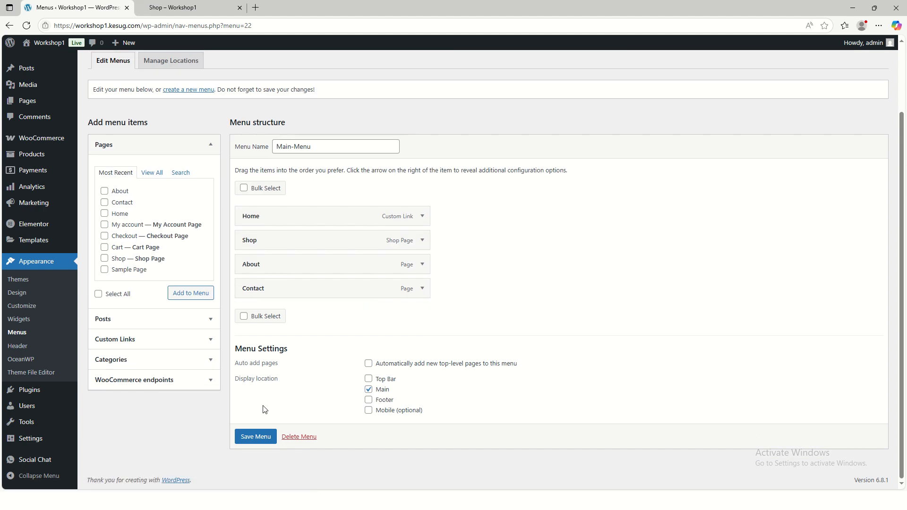
{"action": "left_click", "coordinate": [257, 436]}
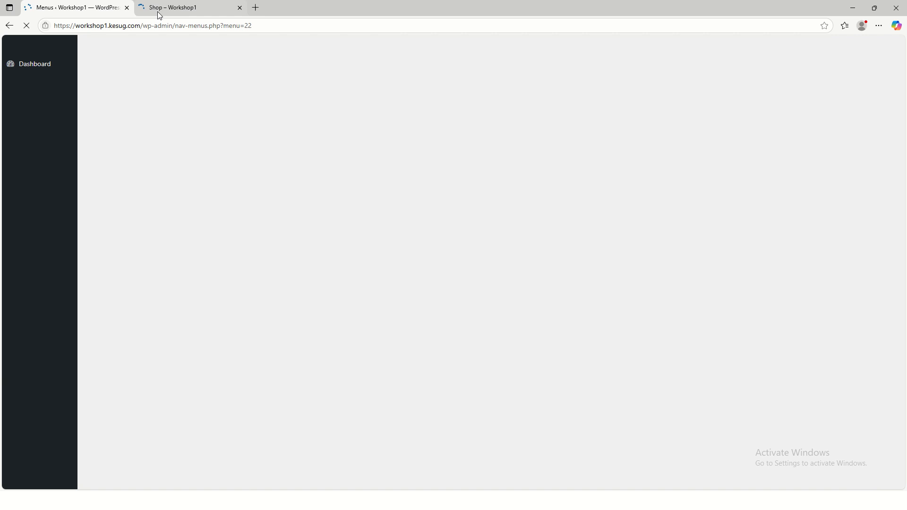
Load the live site's home page by removing "shop/" from the address, and check the header navigation
{"action": "left_click", "coordinate": [159, 11]}
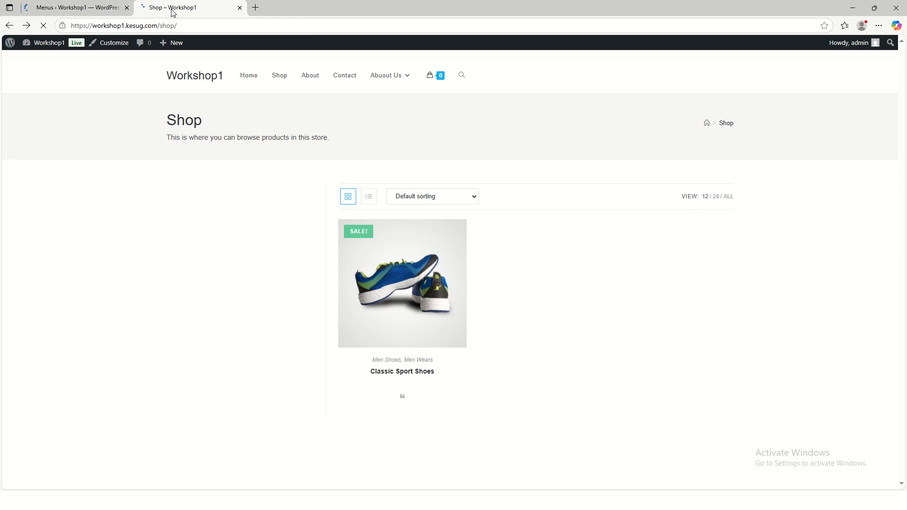
{"action": "left_click", "coordinate": [178, 26]}
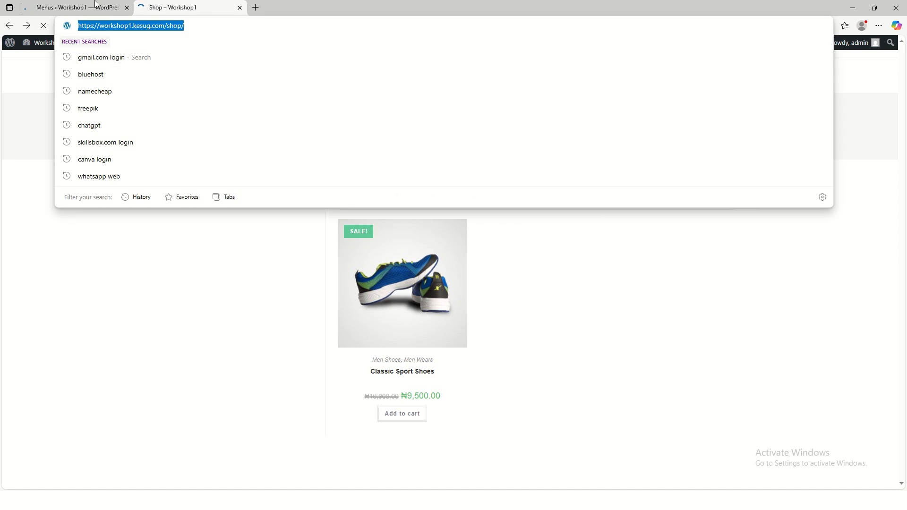
{"action": "left_click", "coordinate": [191, 23]}
{"action": "left_click_drag", "start_coordinate": [191, 22], "coordinate": [167, 22]}
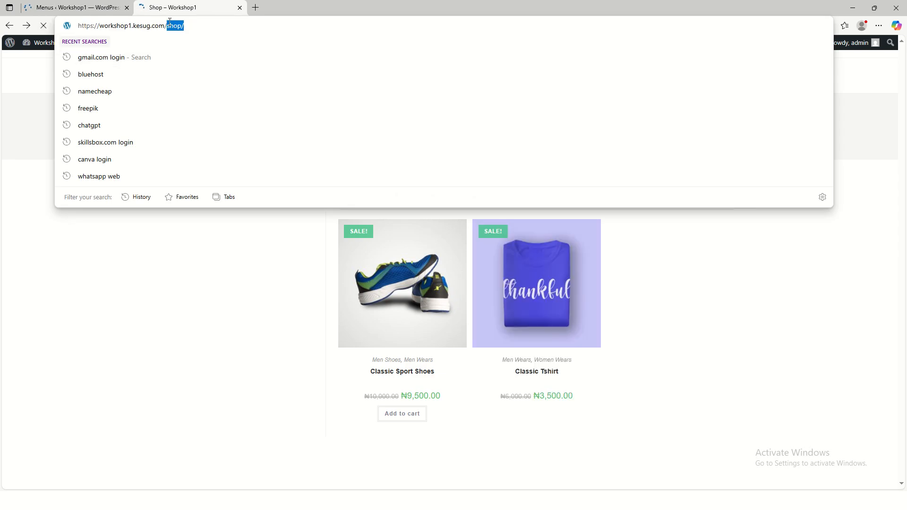
{"action": "key", "text": "BackSpace"}
{"action": "key", "text": "Return"}
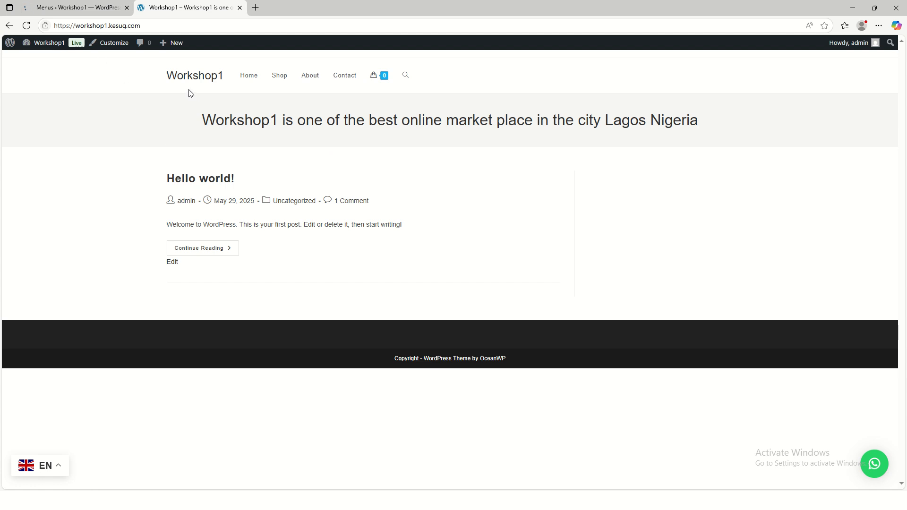
Return to the WordPress admin and open the Site Identity settings in the theme customizer
{"action": "left_click", "coordinate": [76, 7]}
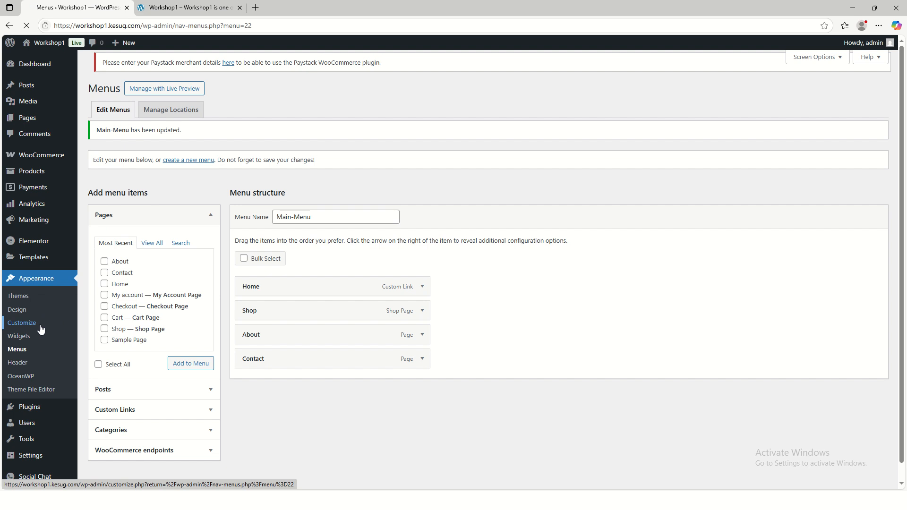
{"action": "left_click", "coordinate": [66, 323]}
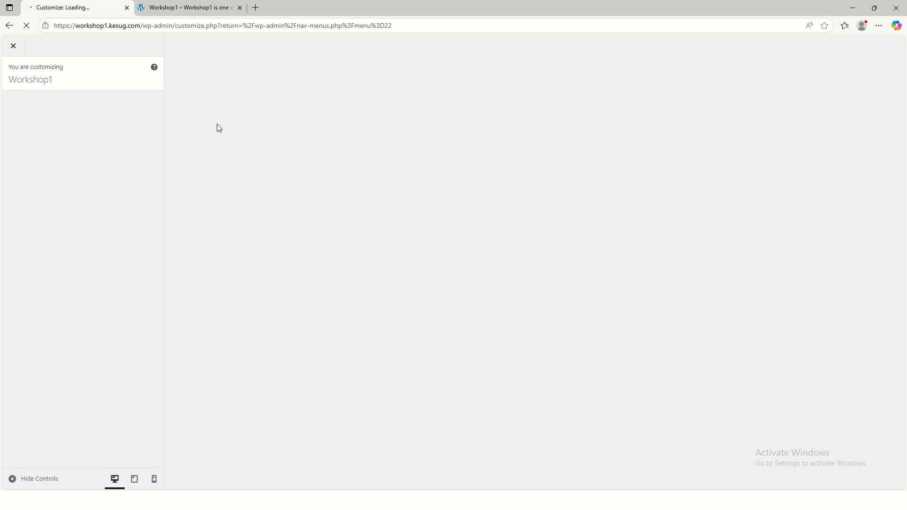
{"action": "mouse_move", "coordinate": [384, 4]}
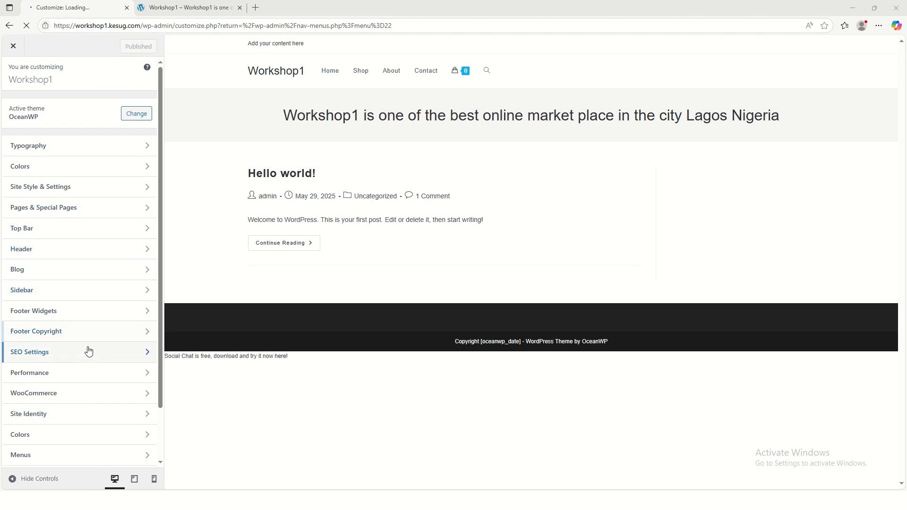
{"action": "scroll", "coordinate": [88, 352], "scroll_direction": "down", "scroll_amount": 2}
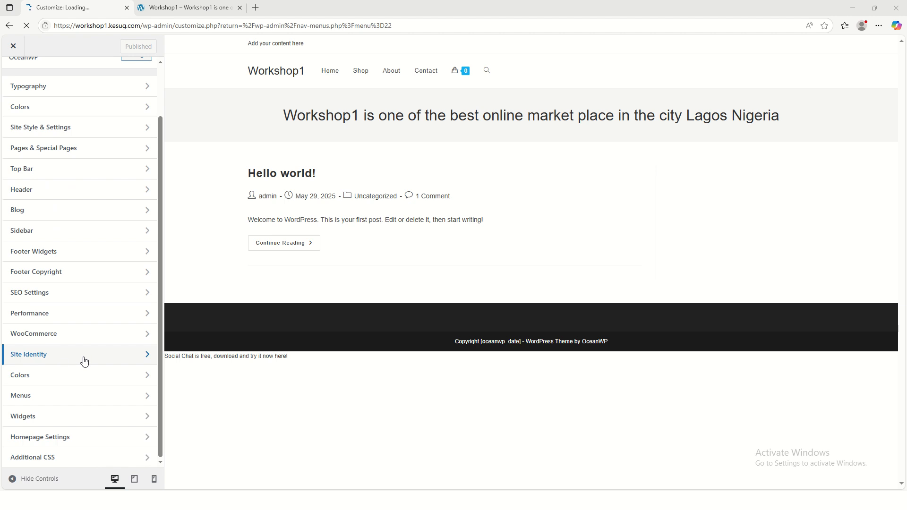
{"action": "left_click", "coordinate": [93, 360]}
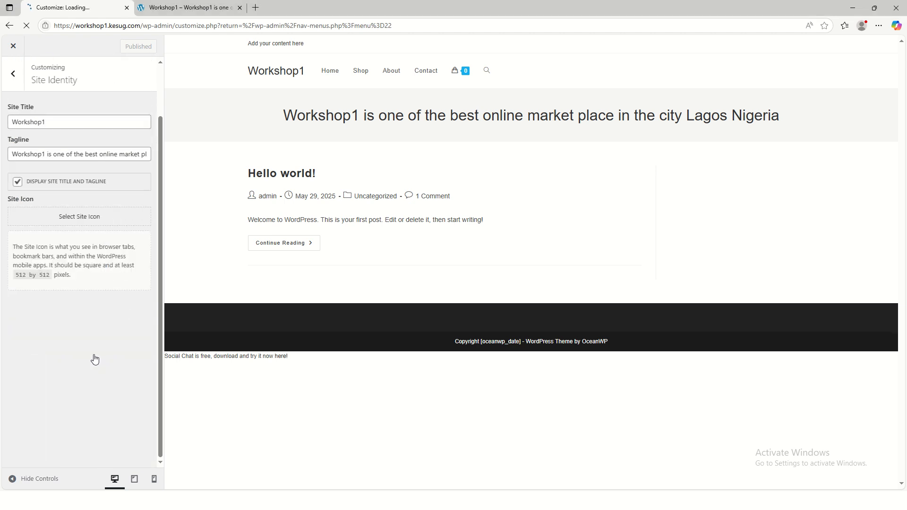
Upload FMK-LOGO from the Desktop's resources folder to the media library as the site icon image
{"action": "left_click_drag", "start_coordinate": [57, 123], "coordinate": [3, 123]}
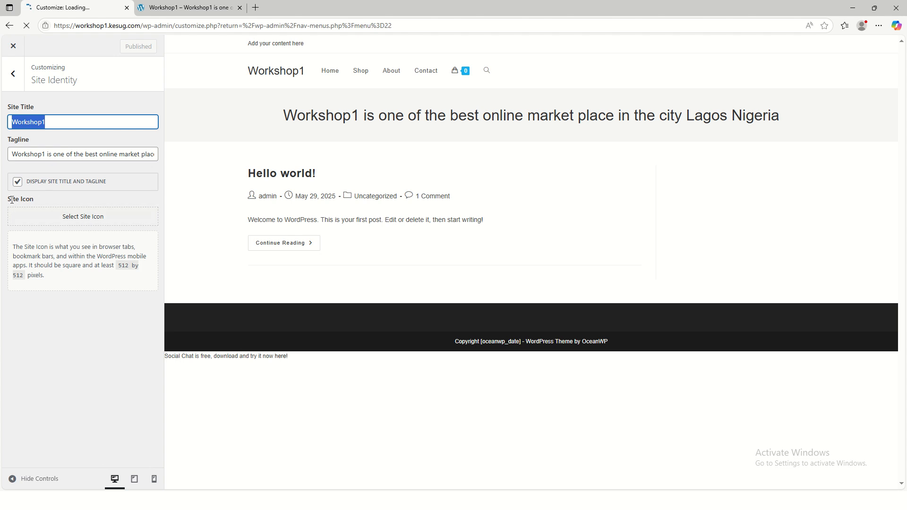
{"action": "left_click", "coordinate": [84, 219]}
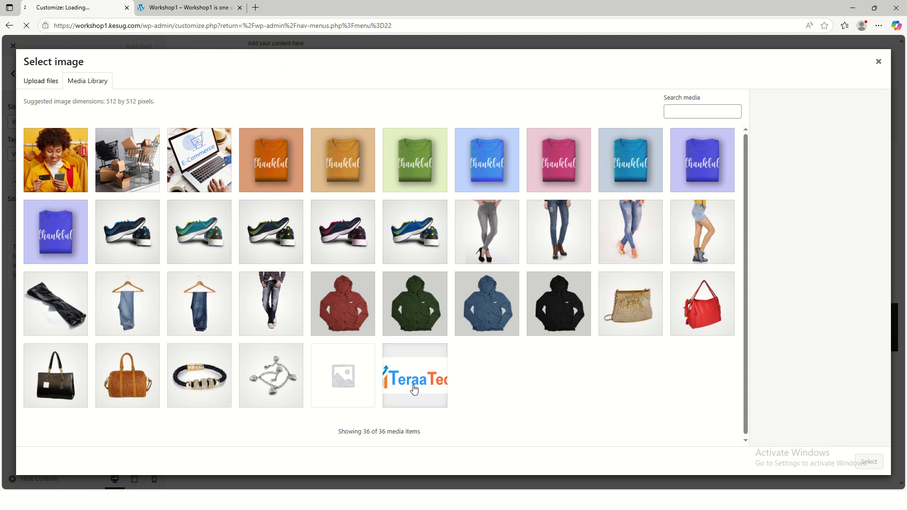
{"action": "left_click", "coordinate": [40, 83]}
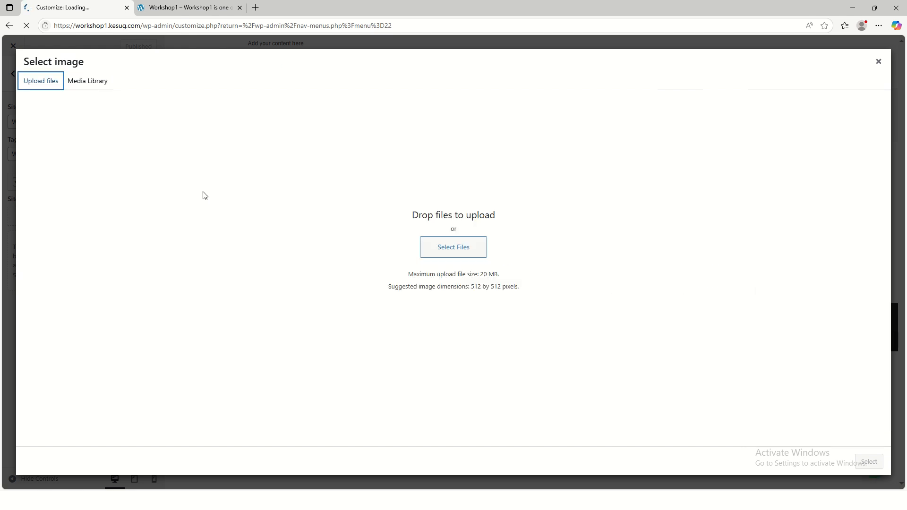
{"action": "left_click", "coordinate": [452, 253]}
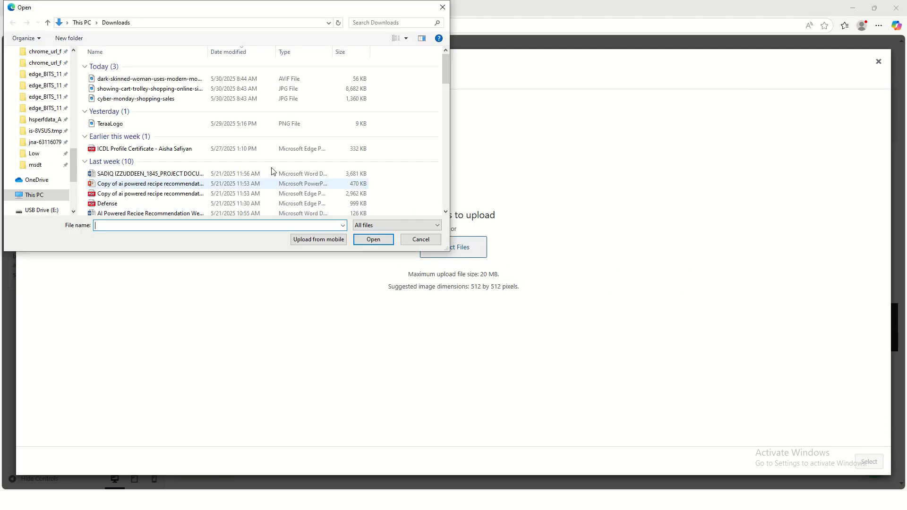
{"action": "scroll", "coordinate": [70, 169], "scroll_direction": "down", "scroll_amount": 4}
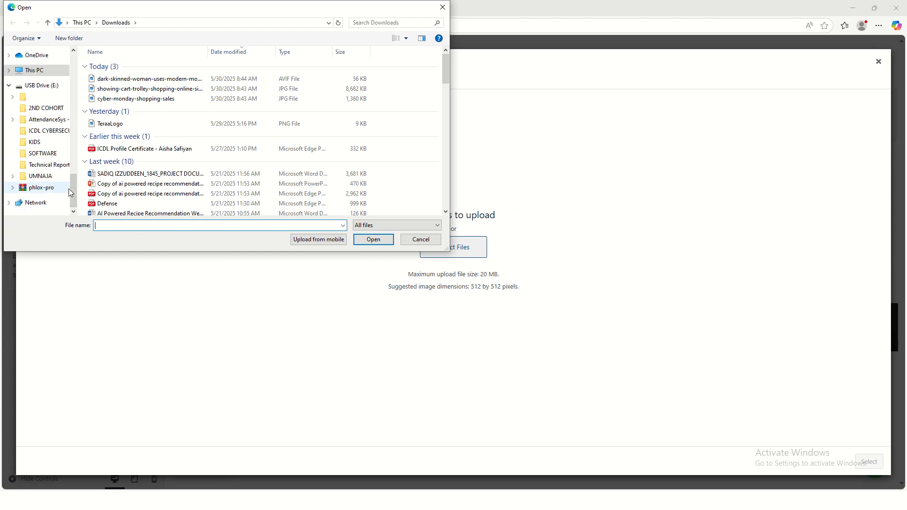
{"action": "left_click_drag", "start_coordinate": [73, 191], "coordinate": [81, 69]}
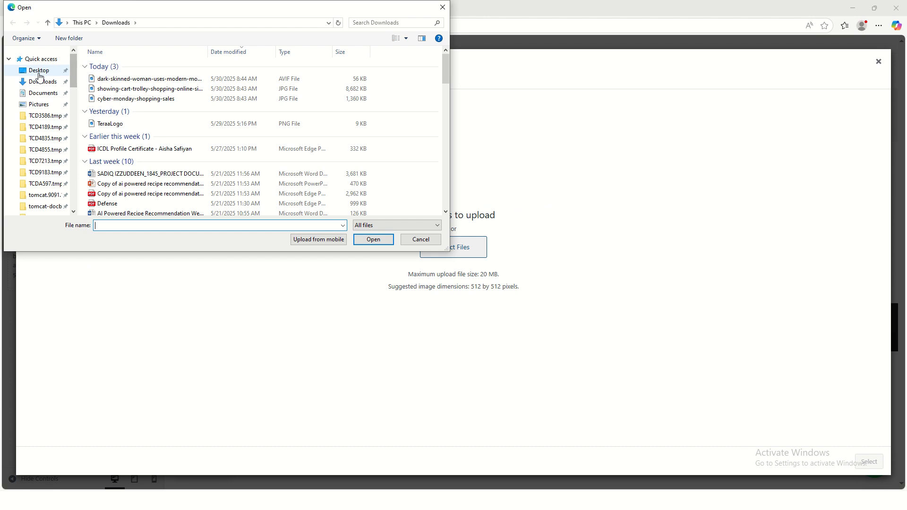
{"action": "left_click", "coordinate": [36, 73]}
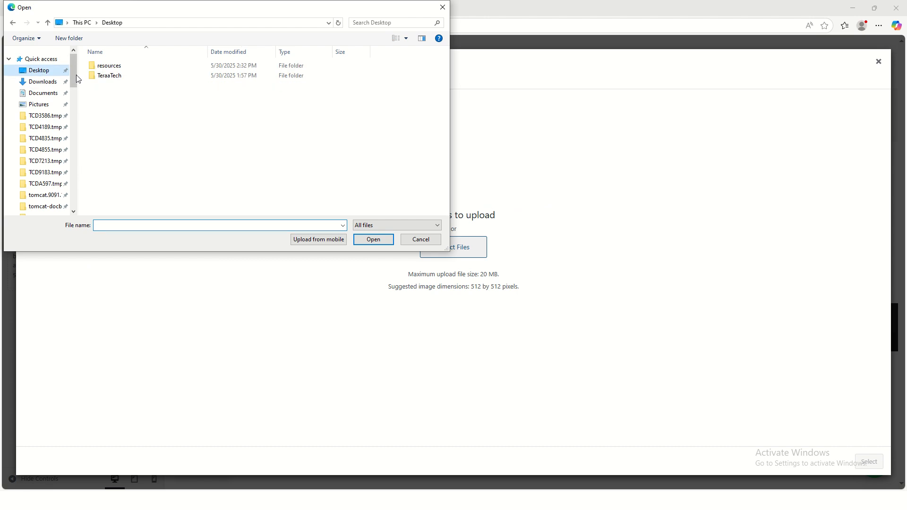
{"action": "double_click", "coordinate": [135, 71]}
{"action": "left_click", "coordinate": [134, 97]}
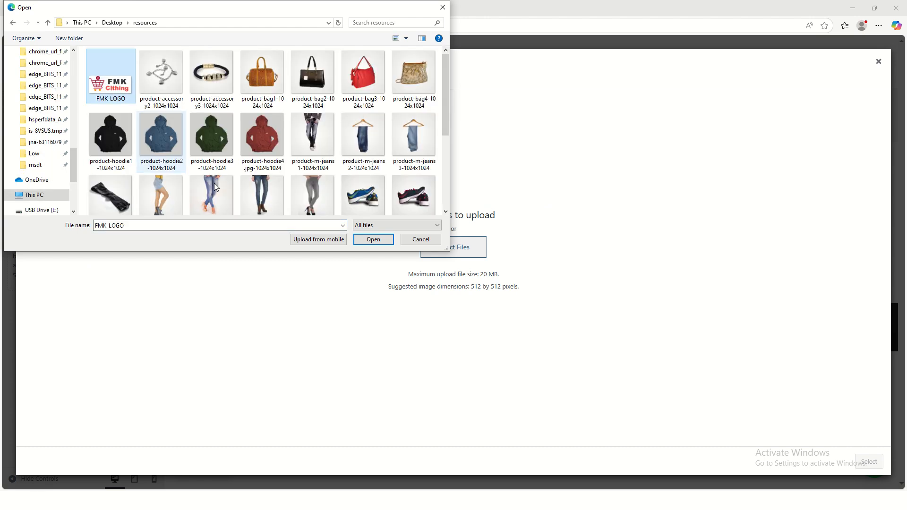
{"action": "left_click", "coordinate": [373, 239]}
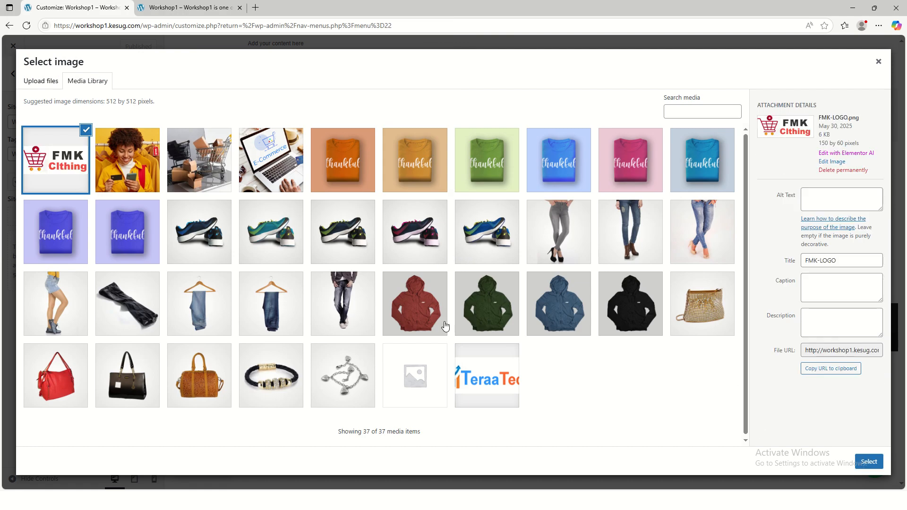
Use the uploaded FMK-LOGO as the site icon without cropping and publish the change
{"action": "left_click", "coordinate": [865, 462]}
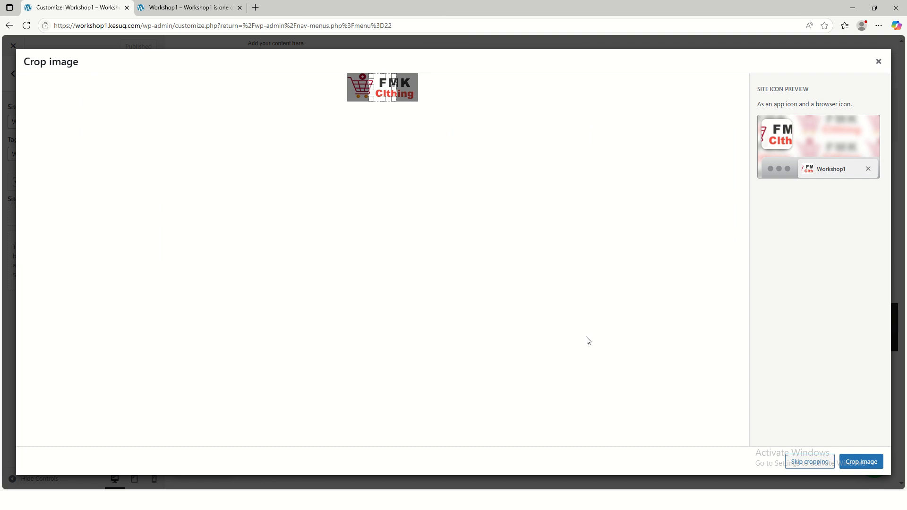
{"action": "left_click", "coordinate": [792, 460]}
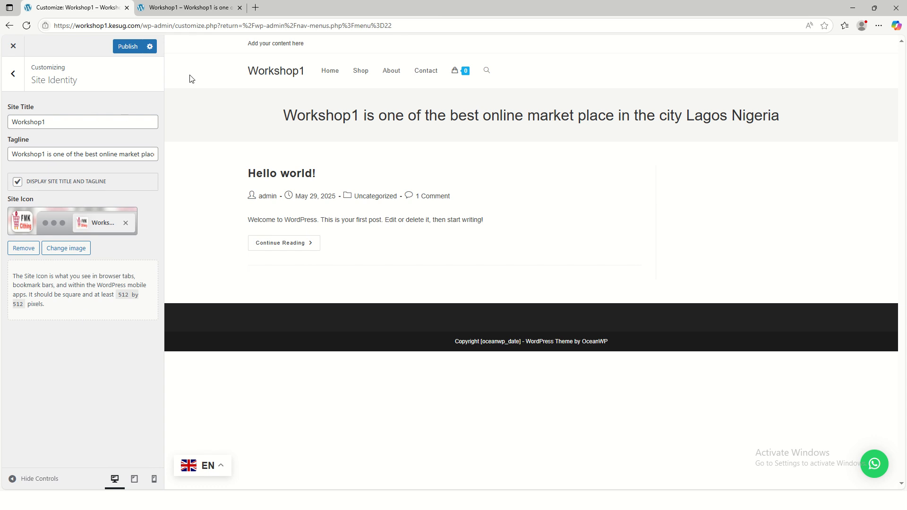
{"action": "left_click", "coordinate": [127, 47]}
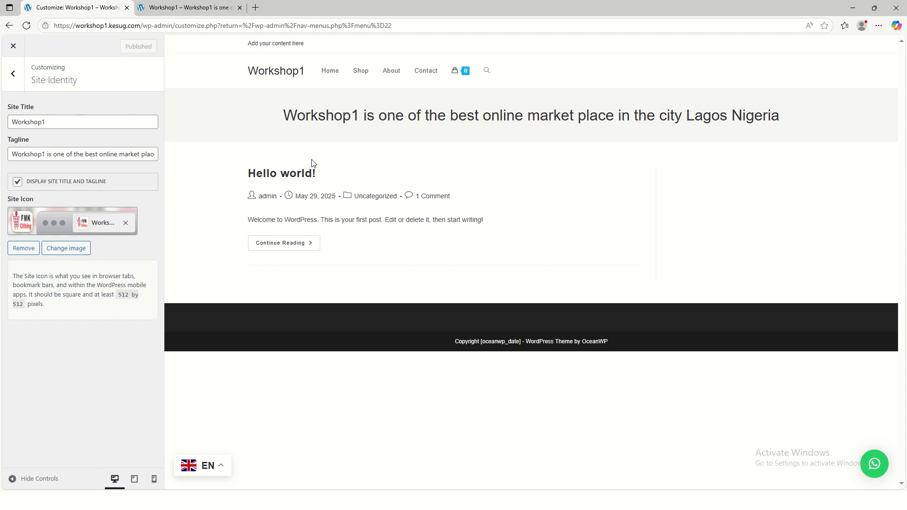
Check the site icon on the live site's home page and return to the Site Identity settings
{"action": "left_click", "coordinate": [155, 8]}
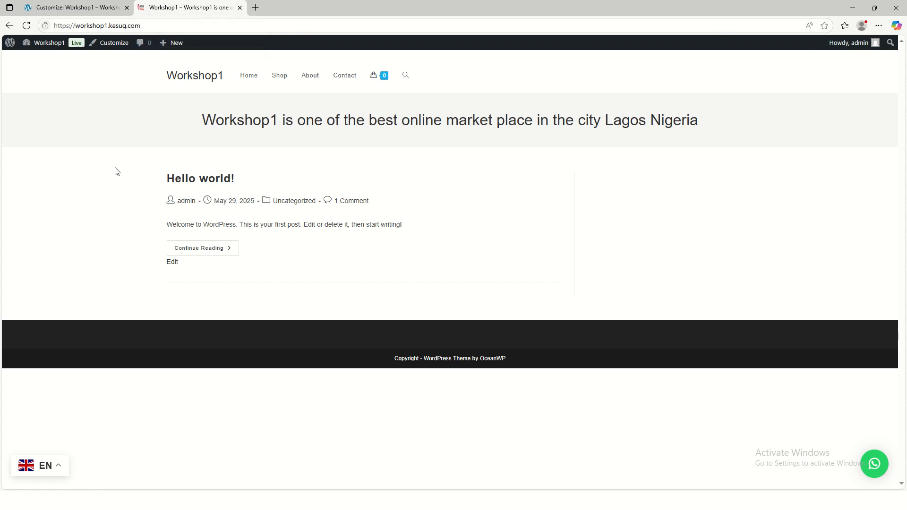
{"action": "left_click", "coordinate": [114, 48]}
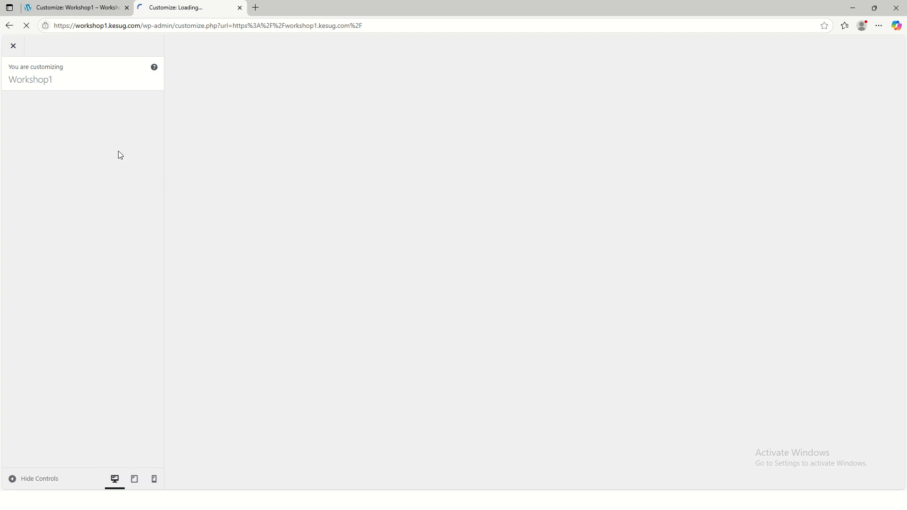
{"action": "left_click", "coordinate": [76, 7]}
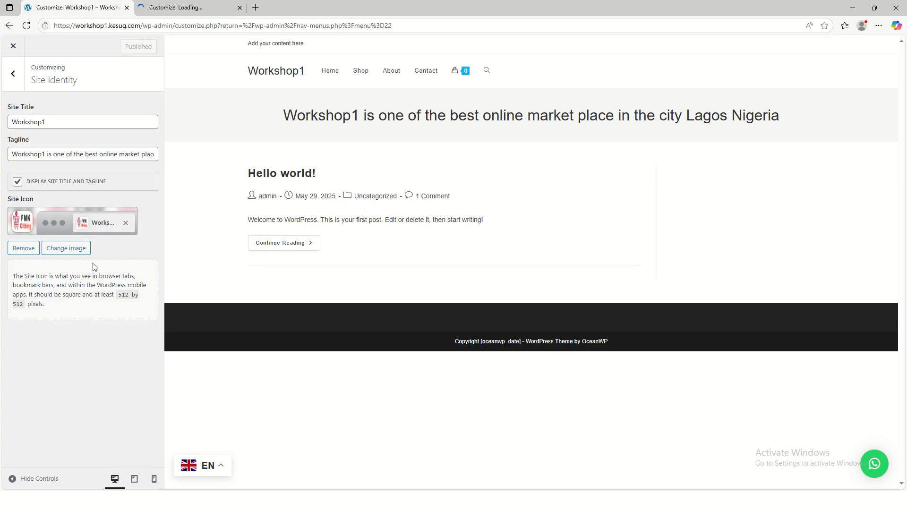
Look through the theme customizer's Colors, Site Style & Settings, Top Bar, Site Identity and Homepage Settings for the logo option
{"action": "left_click", "coordinate": [13, 73]}
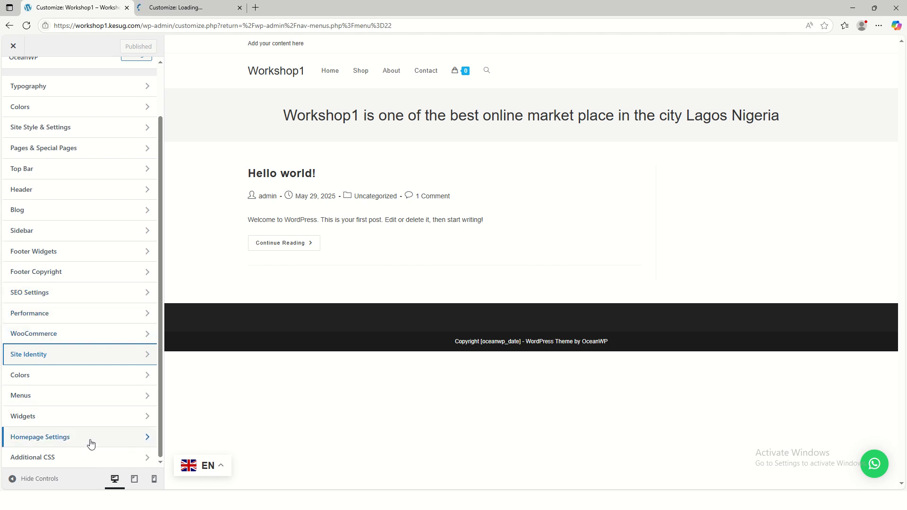
{"action": "scroll", "coordinate": [82, 288], "scroll_direction": "up", "scroll_amount": 1}
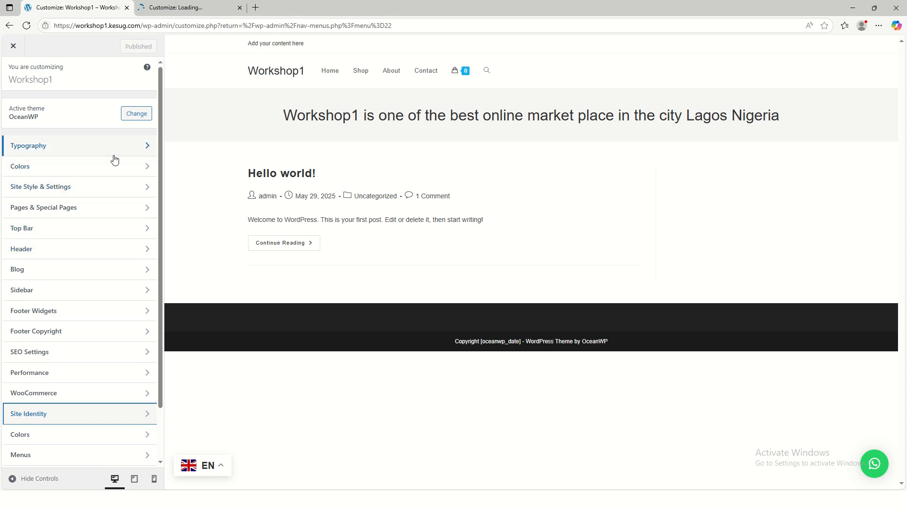
{"action": "left_click", "coordinate": [106, 170]}
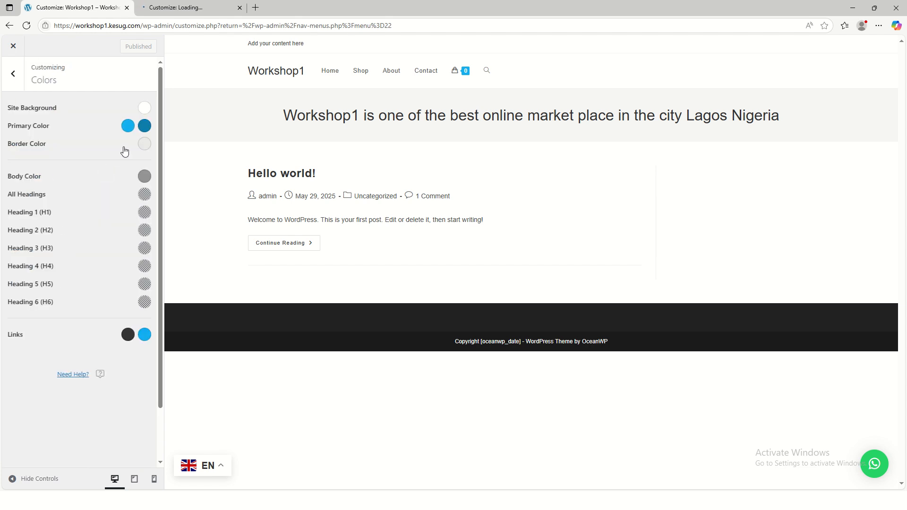
{"action": "left_click", "coordinate": [14, 74]}
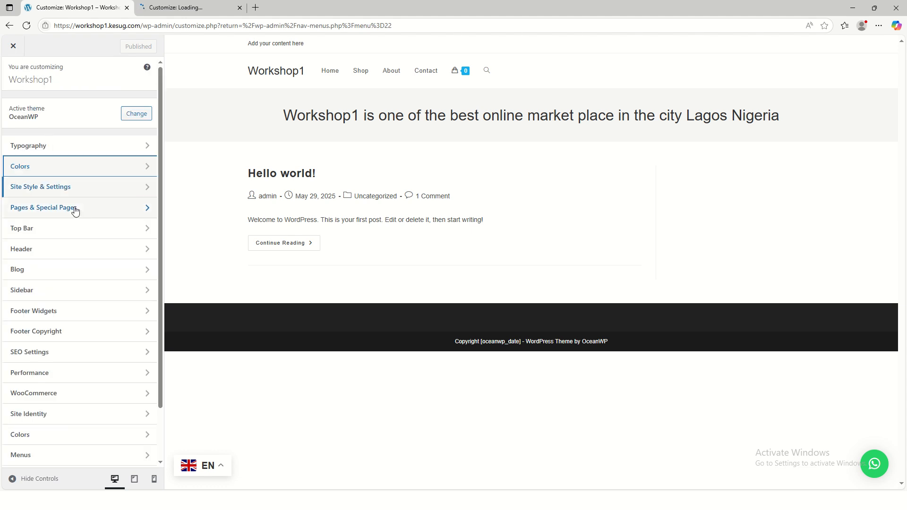
{"action": "left_click", "coordinate": [109, 190]}
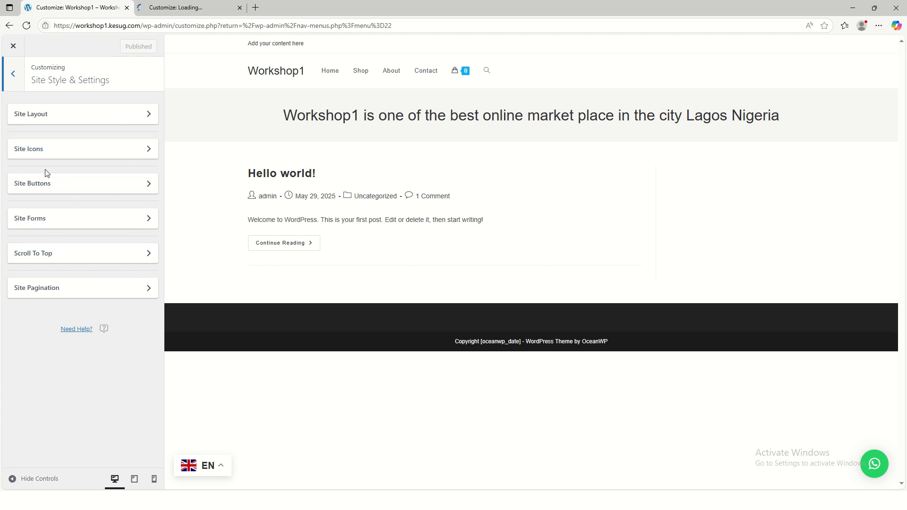
{"action": "left_click", "coordinate": [14, 81]}
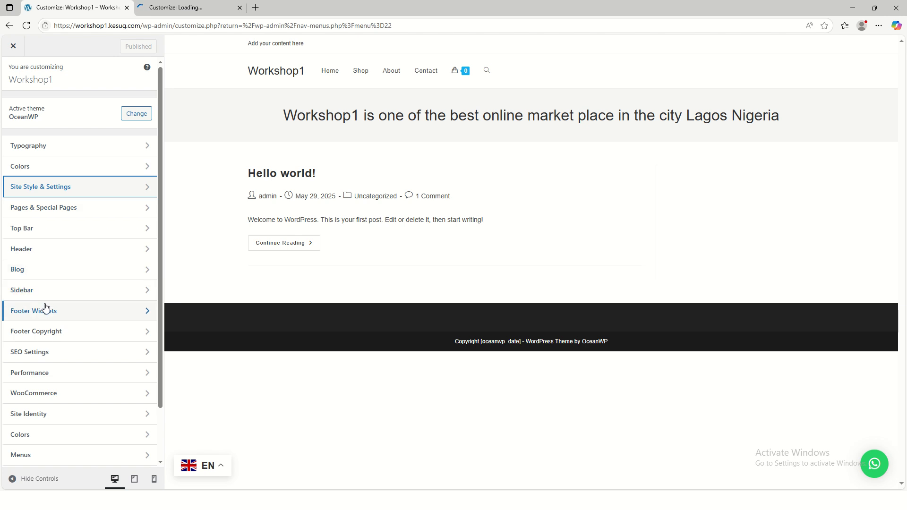
{"action": "left_click", "coordinate": [95, 230]}
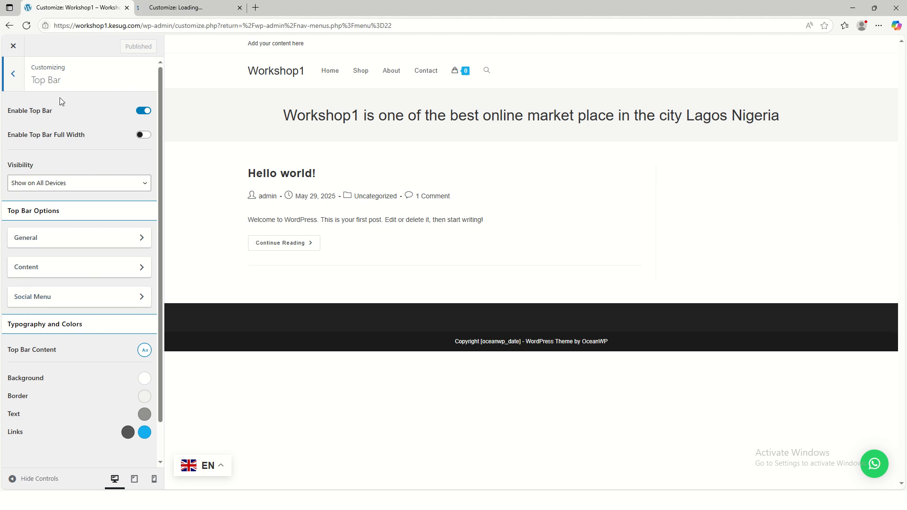
{"action": "left_click", "coordinate": [14, 76]}
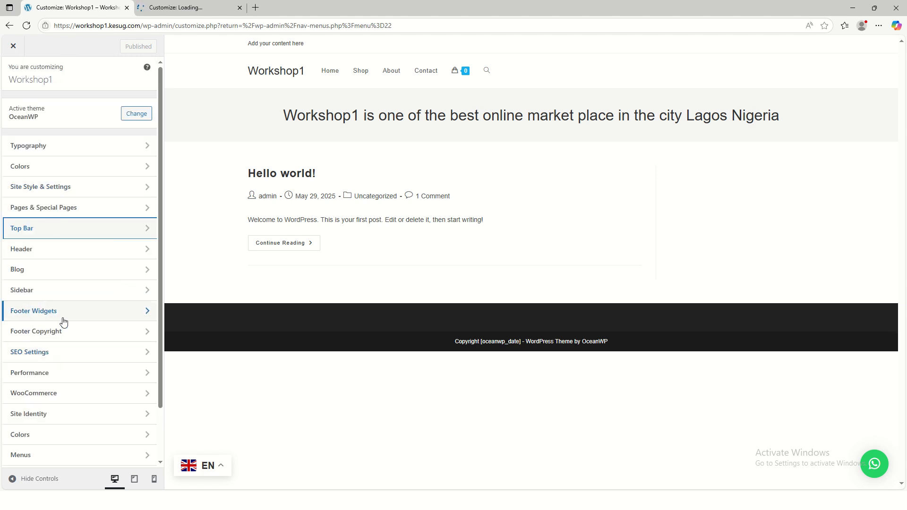
{"action": "scroll", "coordinate": [66, 331], "scroll_direction": "down", "scroll_amount": 2}
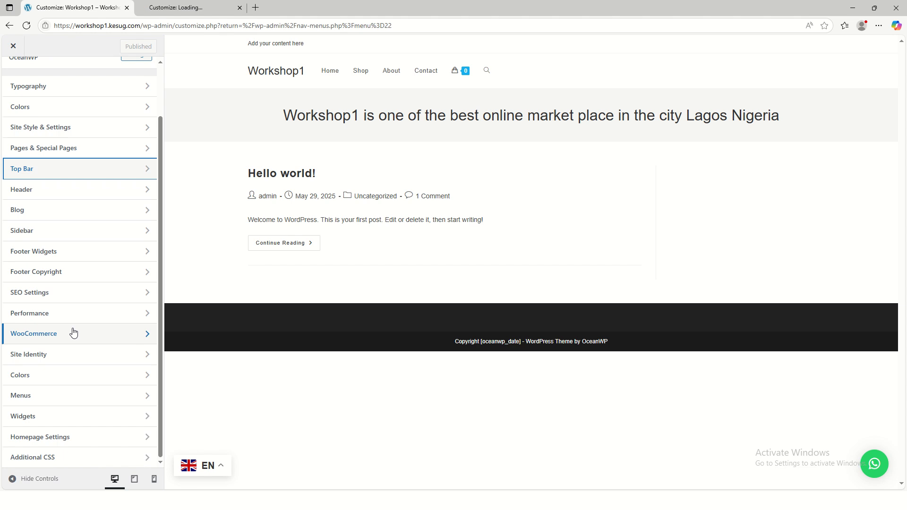
{"action": "left_click", "coordinate": [87, 358]}
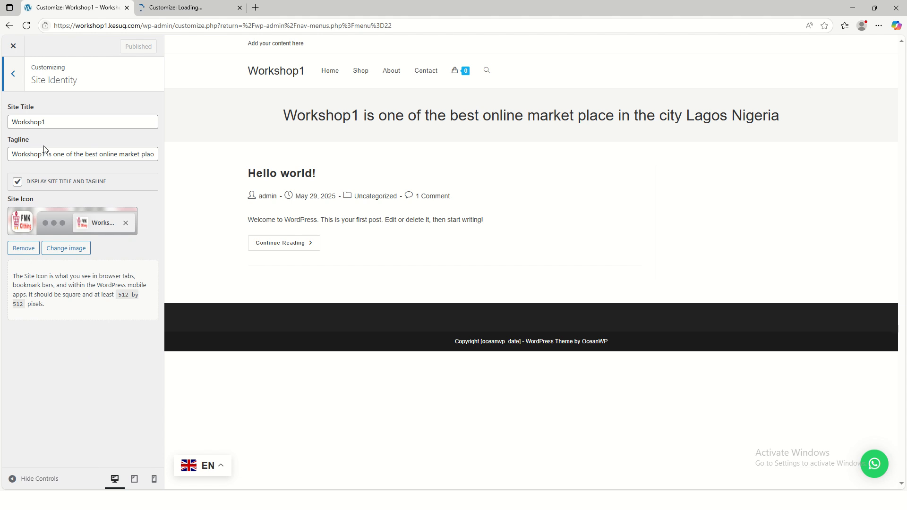
{"action": "left_click", "coordinate": [13, 76]}
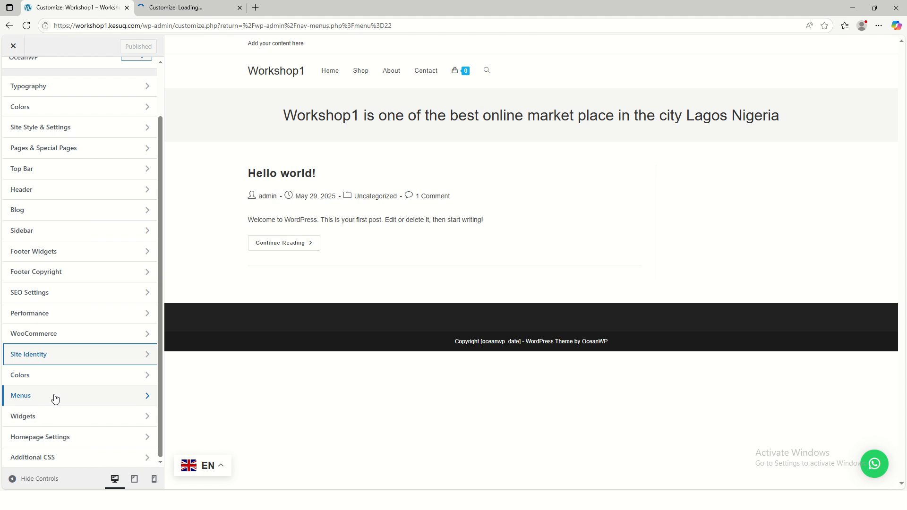
{"action": "left_click", "coordinate": [72, 441]}
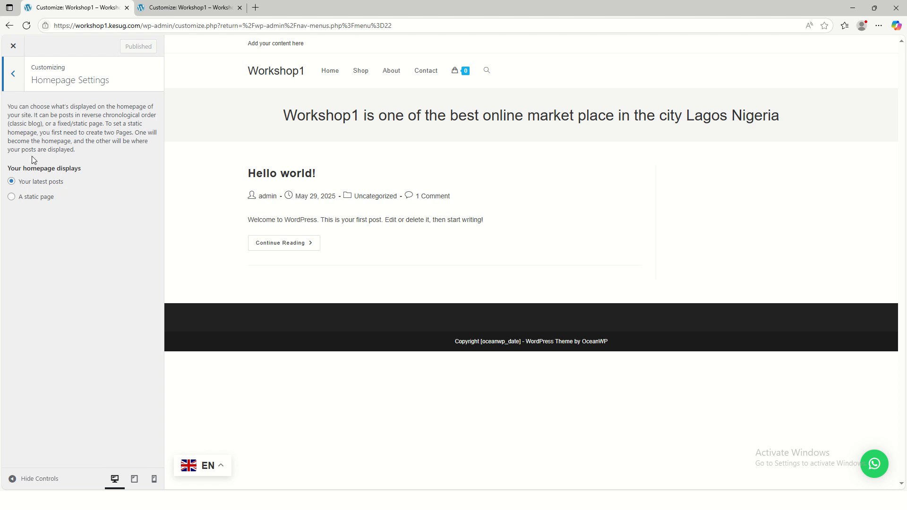
{"action": "left_click", "coordinate": [13, 73]}
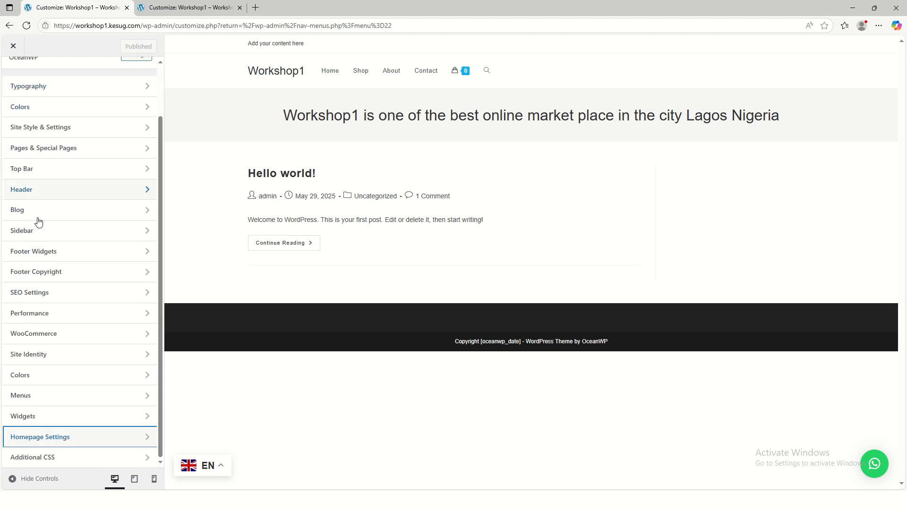
Set FMK-LOGO from the media library as the header logo without cropping it
{"action": "left_click", "coordinate": [56, 190]}
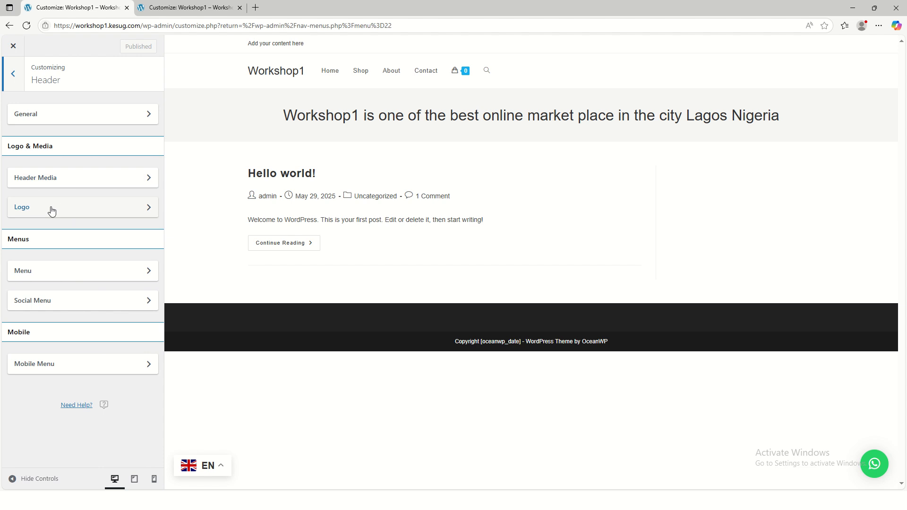
{"action": "left_click", "coordinate": [101, 211]}
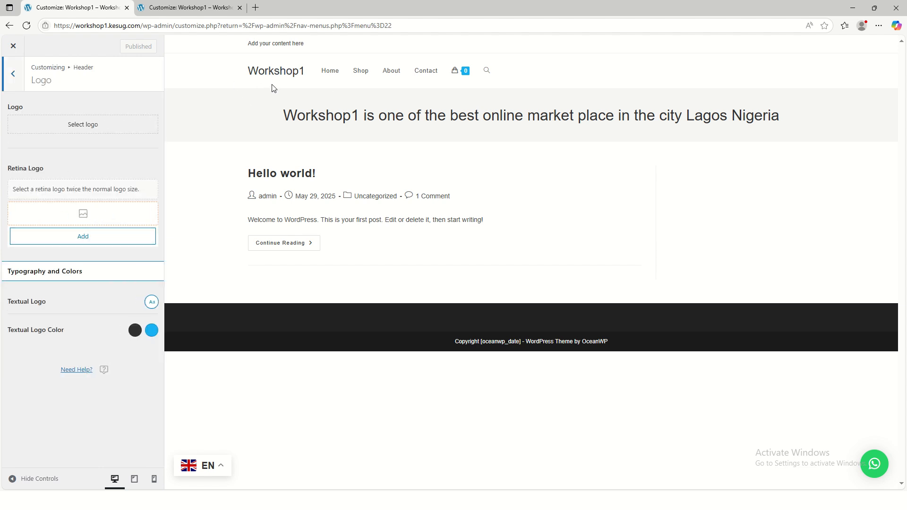
{"action": "left_click", "coordinate": [89, 125]}
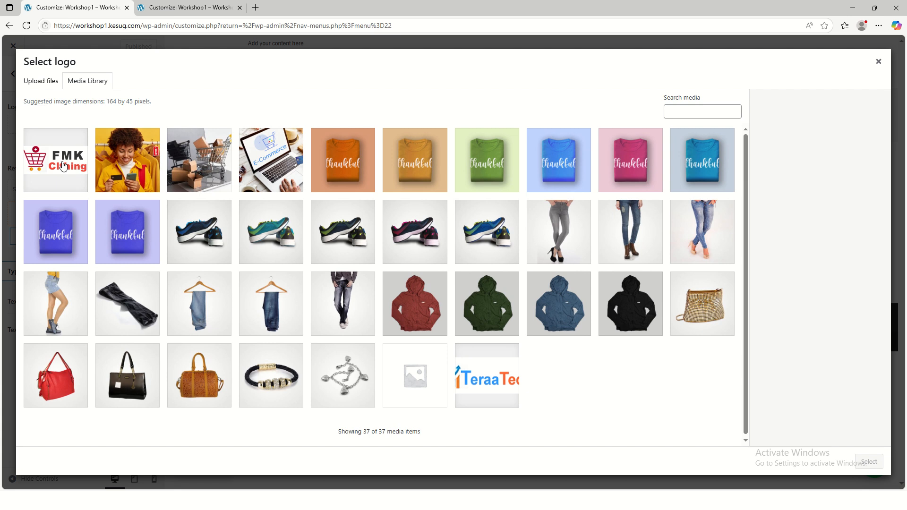
{"action": "left_click", "coordinate": [60, 162]}
{"action": "left_click", "coordinate": [866, 462]}
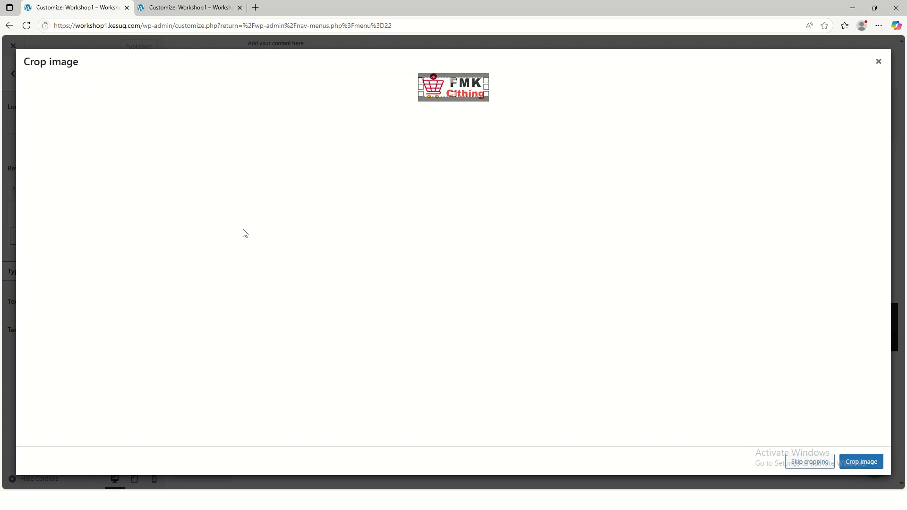
{"action": "left_click", "coordinate": [809, 462]}
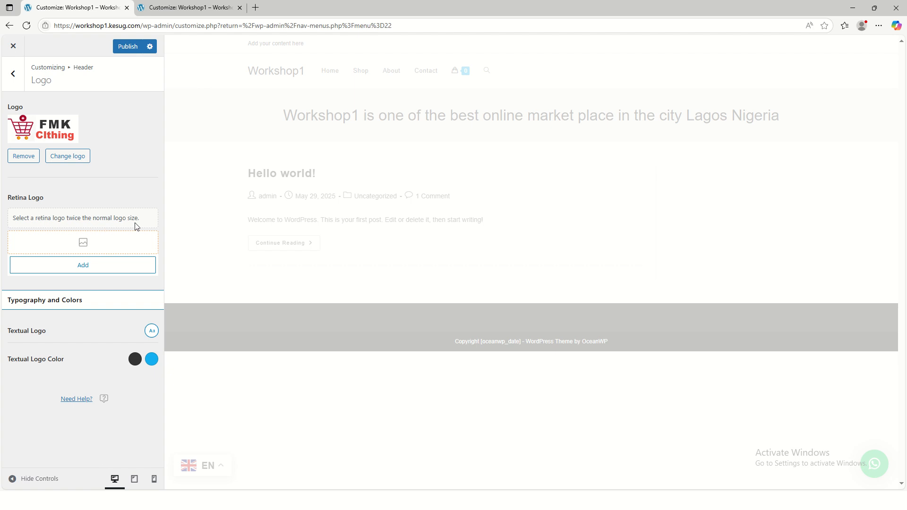
Set FMK-LOGO from the media library as the retina logo and publish the header changes
{"action": "left_click", "coordinate": [69, 260]}
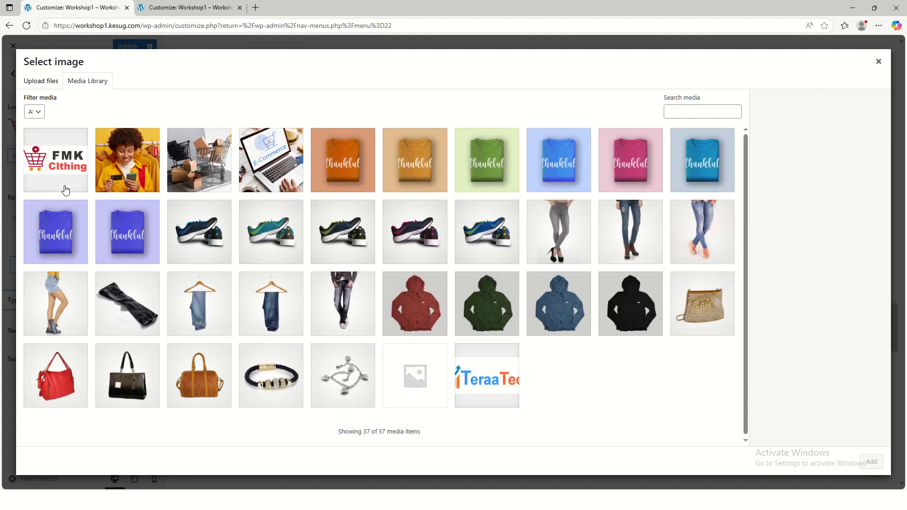
{"action": "left_click", "coordinate": [63, 187]}
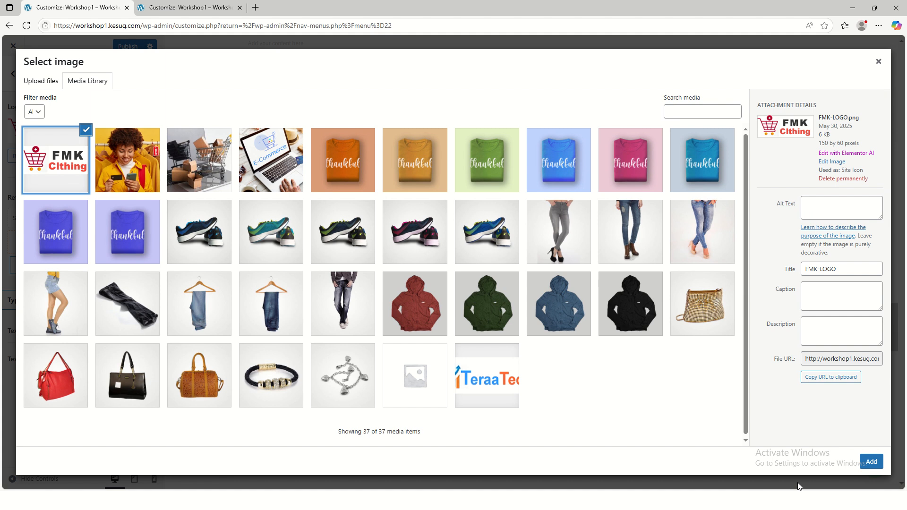
{"action": "left_click", "coordinate": [871, 461]}
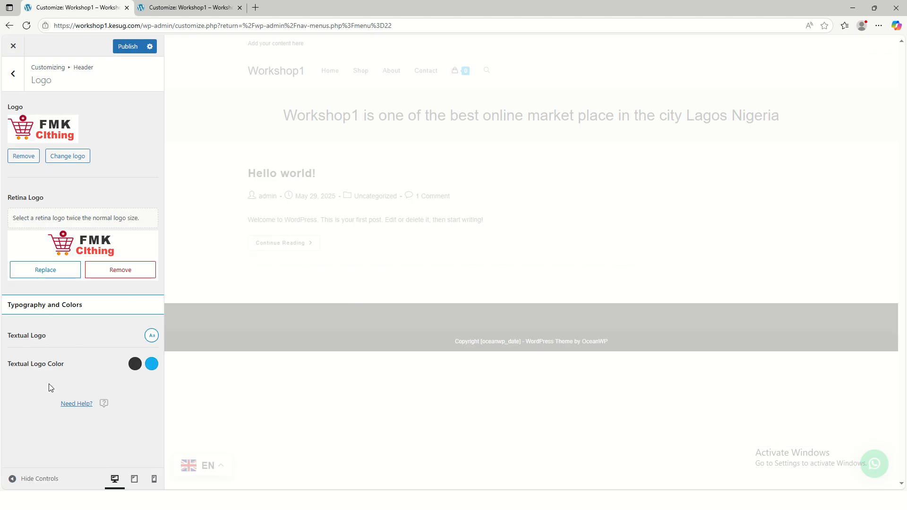
{"action": "left_click", "coordinate": [127, 47]}
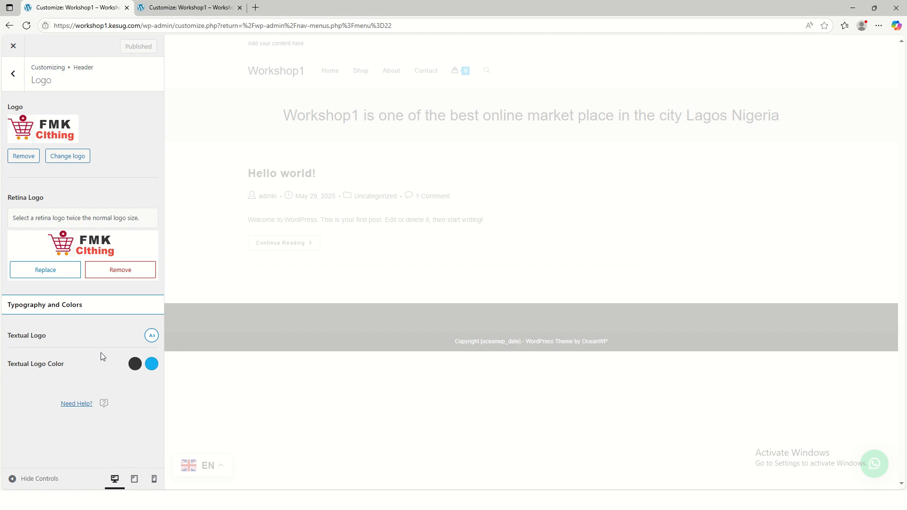
Load the live site's home page at workshop1.kesug.com to check the header logo, and return to the customizer's Logo settings
{"action": "left_click", "coordinate": [198, 7]}
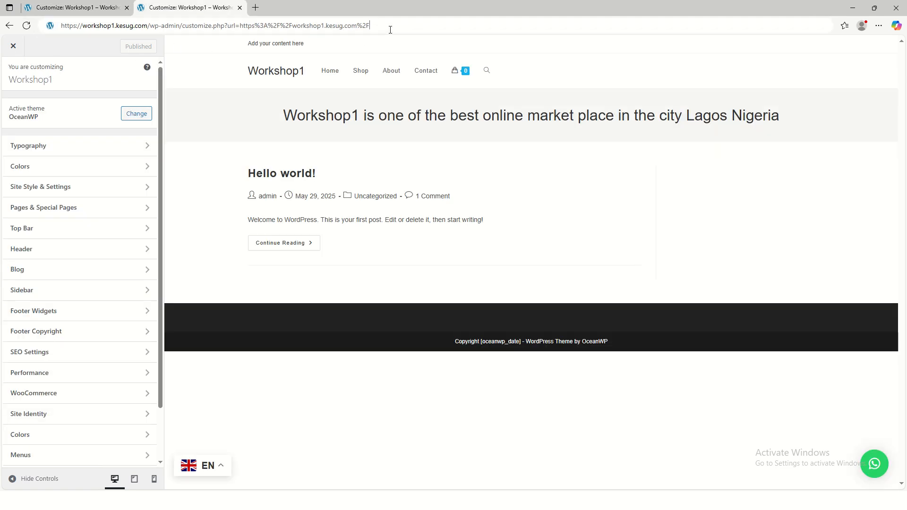
{"action": "left_click_drag", "start_coordinate": [369, 26], "coordinate": [151, 25]}
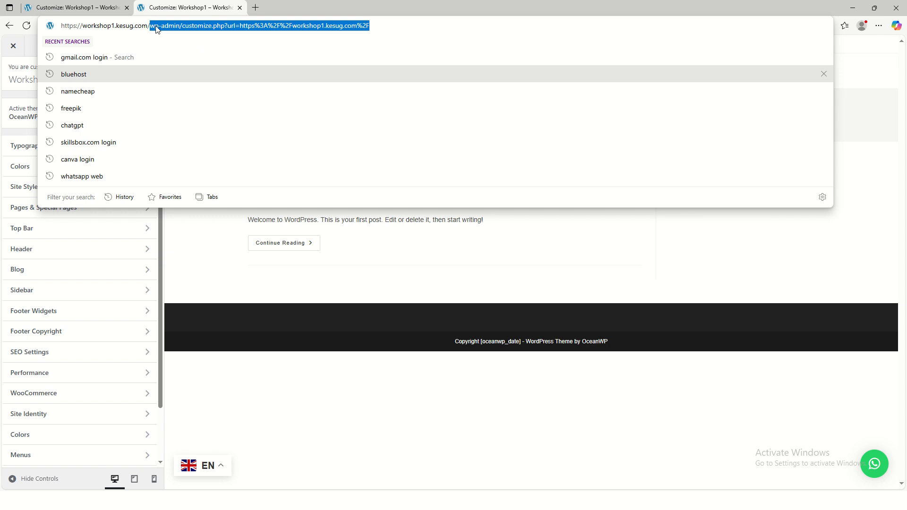
{"action": "key", "text": "BackSpace"}
{"action": "key", "text": "Return"}
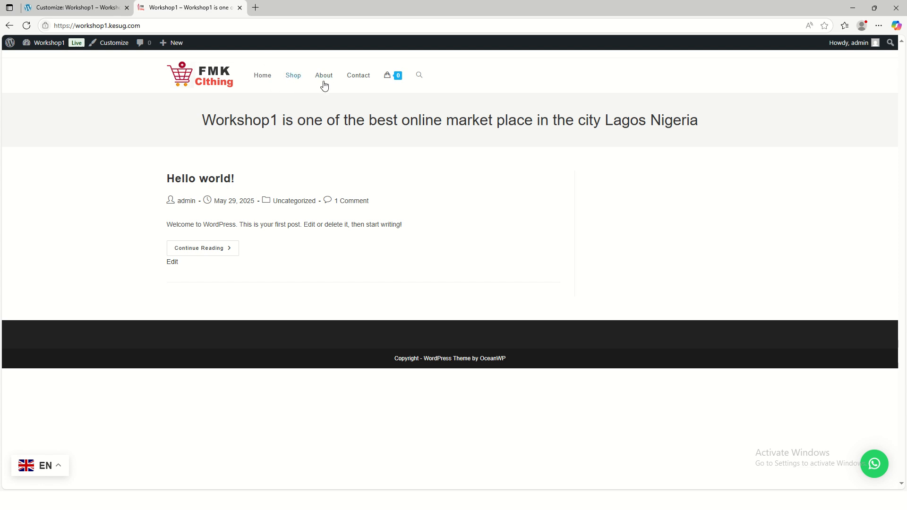
{"action": "left_click", "coordinate": [96, 14]}
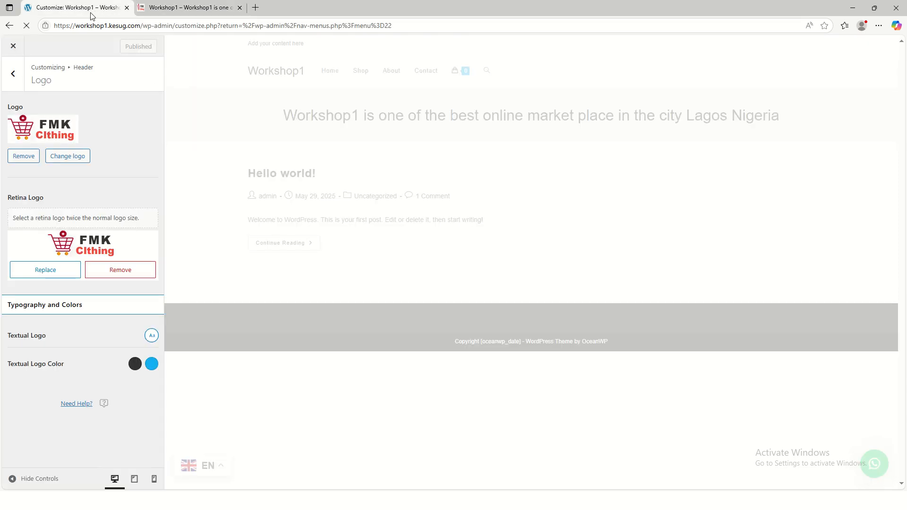
Try limiting the header logo to a max height of 51 px and a max width of 101 px
{"action": "left_click", "coordinate": [12, 73]}
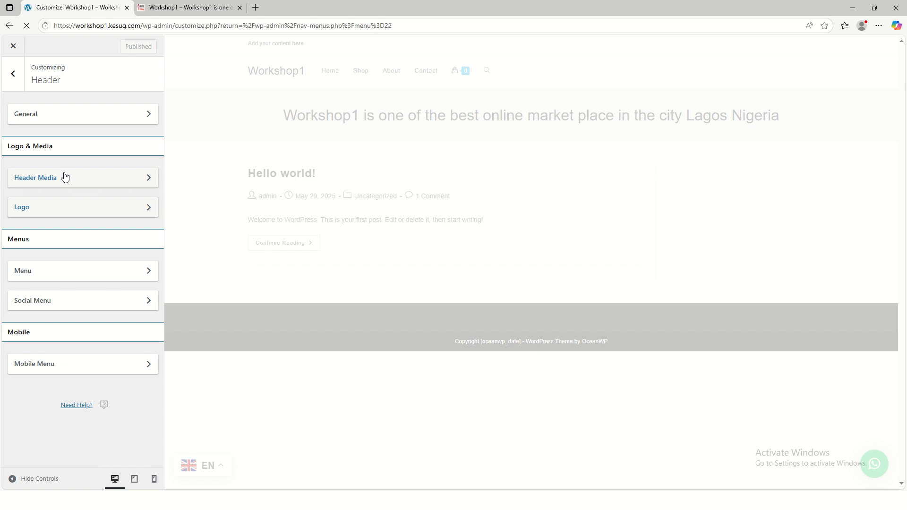
{"action": "left_click", "coordinate": [78, 183]}
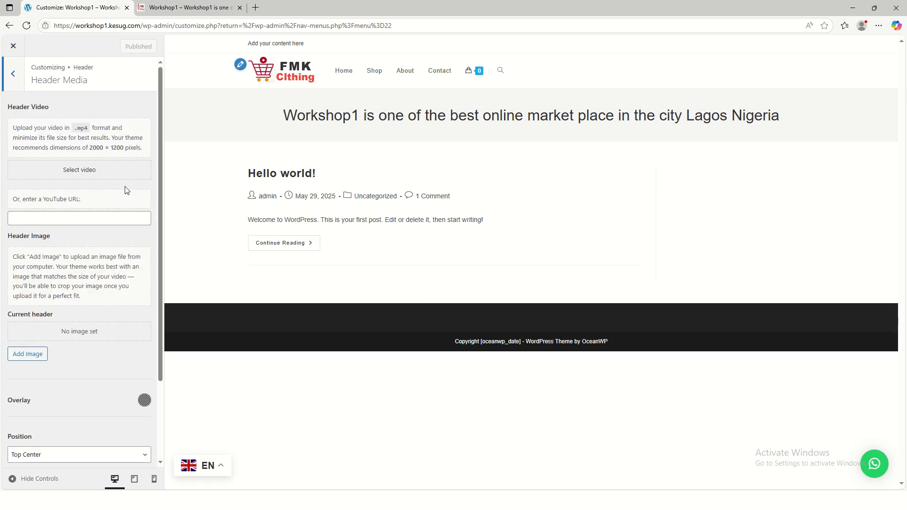
{"action": "left_click", "coordinate": [240, 66]}
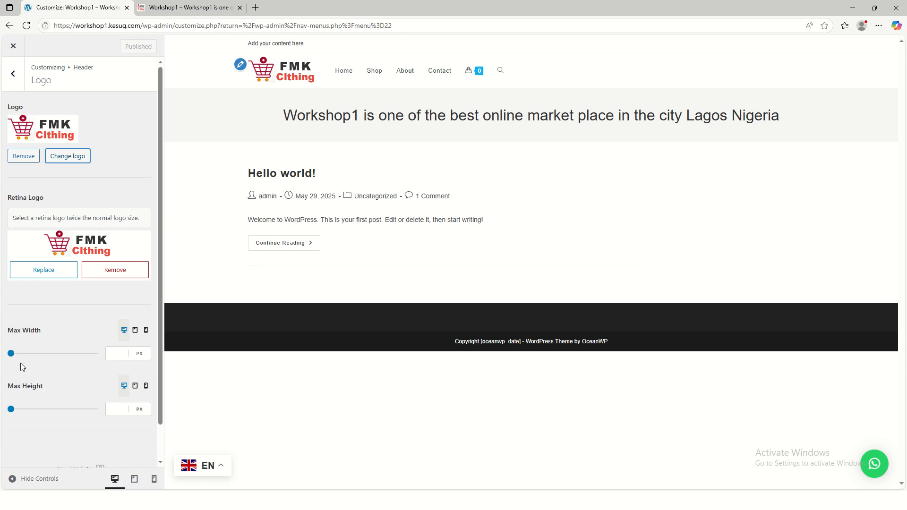
{"action": "mouse_move", "coordinate": [12, 408]}
{"action": "left_mouse_down"}
{"action": "mouse_move", "coordinate": [39, 411]}
{"action": "mouse_move", "coordinate": [6, 414]}
{"action": "mouse_move", "coordinate": [13, 418]}
{"action": "left_mouse_up"}
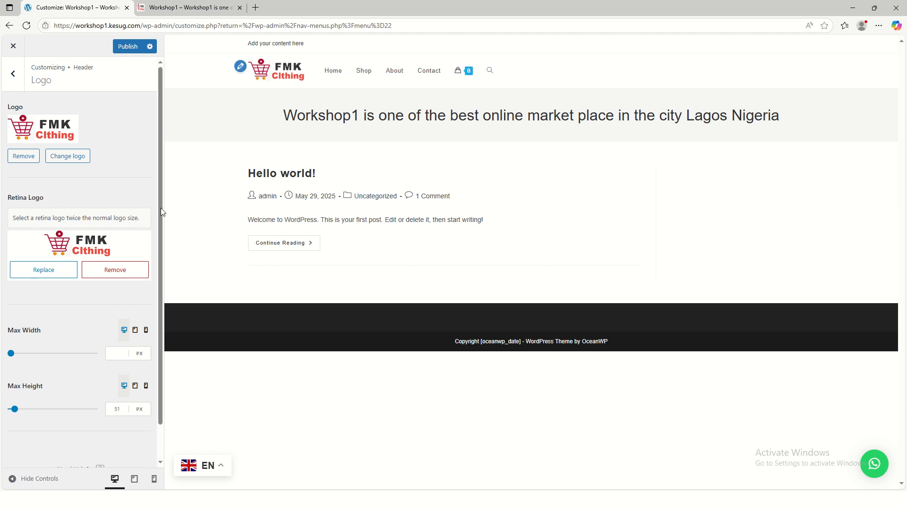
{"action": "mouse_move", "coordinate": [12, 358]}
{"action": "left_mouse_down"}
{"action": "mouse_move", "coordinate": [34, 360]}
{"action": "mouse_move", "coordinate": [26, 360]}
{"action": "left_mouse_up"}
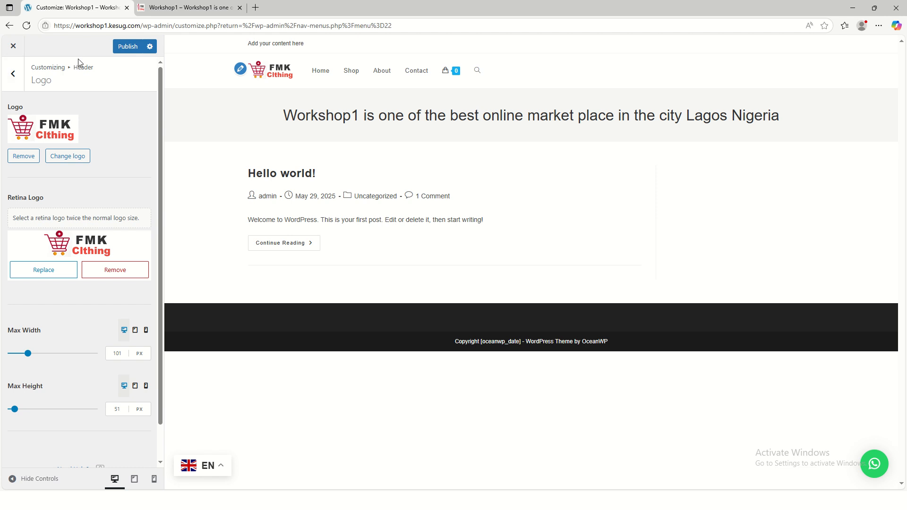
Leave the customizer for the Menus page, discarding the unpublished logo size changes
{"action": "left_click", "coordinate": [14, 75]}
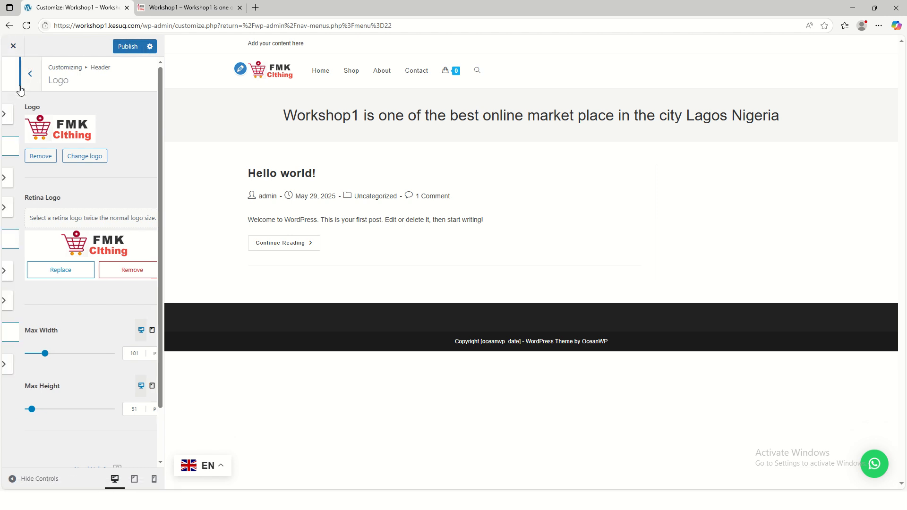
{"action": "left_click", "coordinate": [13, 46]}
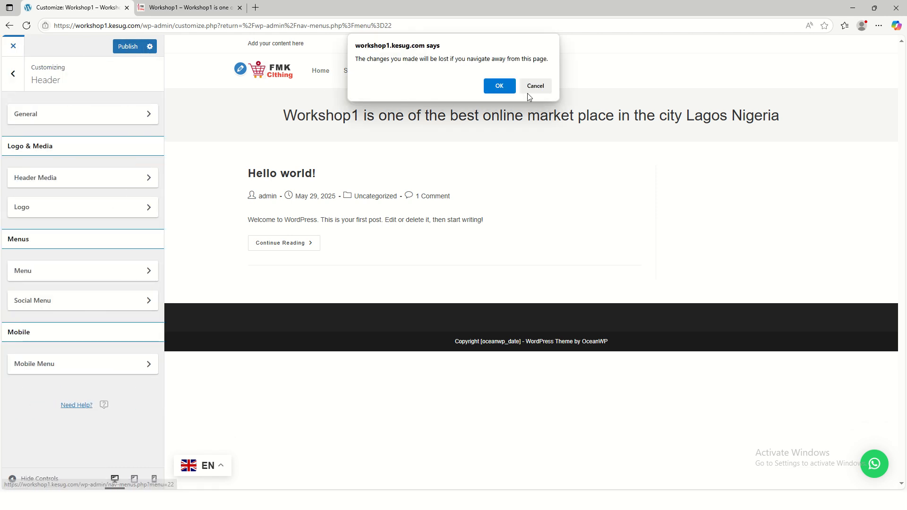
{"action": "left_click", "coordinate": [499, 86]}
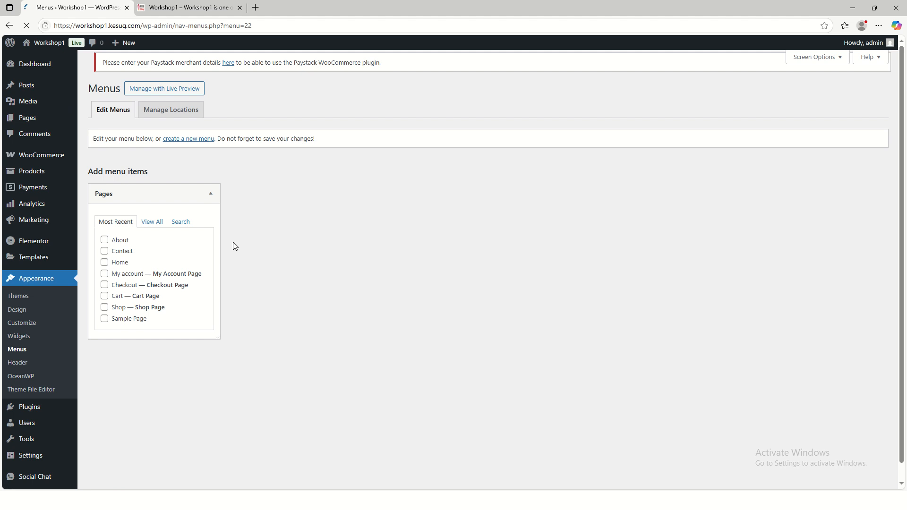
Visit the About and Contact pages through the live site's header navigation to check them
{"action": "left_click", "coordinate": [189, 8]}
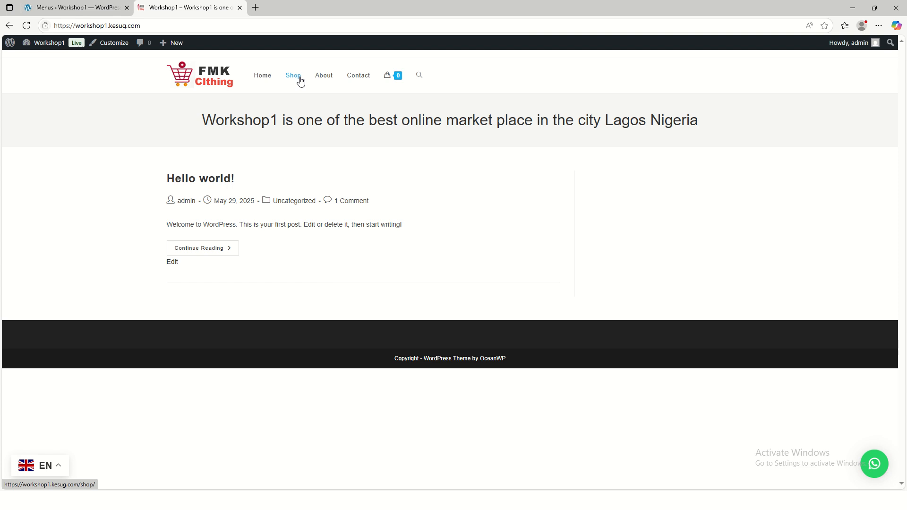
{"action": "left_click", "coordinate": [327, 79]}
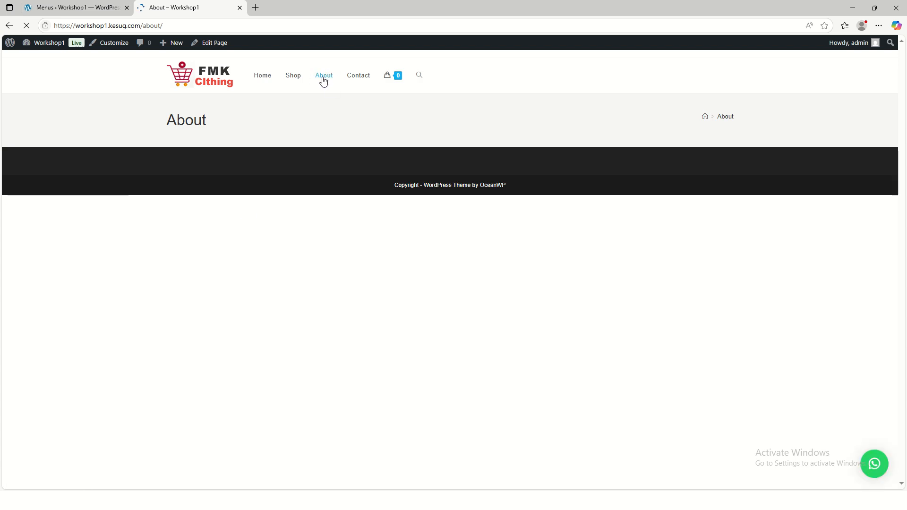
{"action": "left_click", "coordinate": [353, 80]}
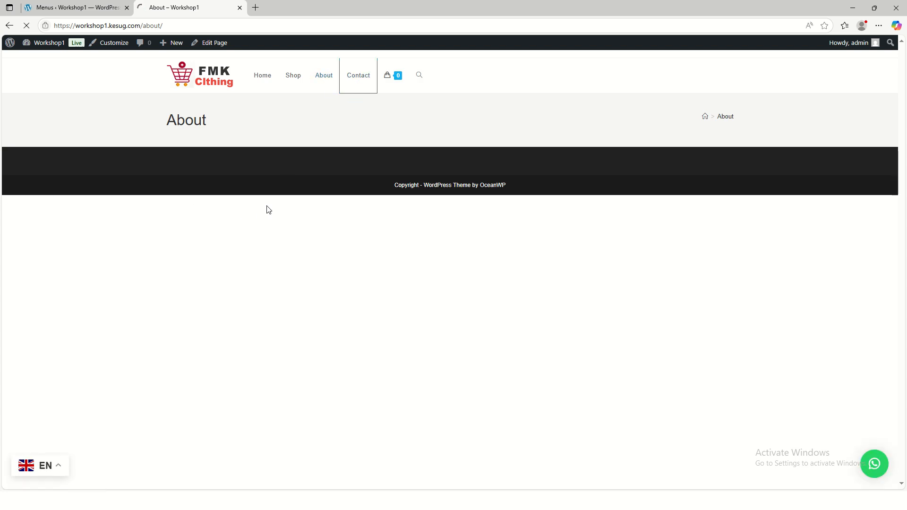